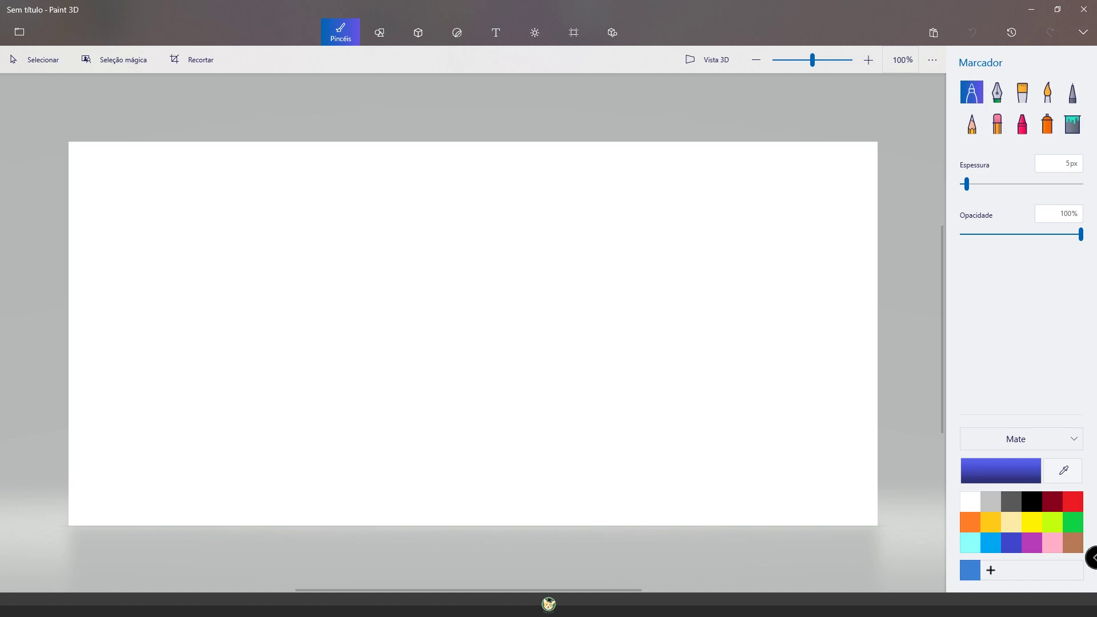
# Scribble a blue circle near the canvas's upper middle with the 5 px Marker, then thicken it at 19 px.
pyautogui.moveTo(609, 231)
pyautogui.mouseDown()
pyautogui.moveTo(652, 241)
pyautogui.moveTo(575, 272)
pyautogui.moveTo(648, 228)
pyautogui.moveTo(653, 252)
pyautogui.mouseUp()
pyautogui.click(970, 184)
pyautogui.moveTo(969, 184); pyautogui.dragTo(989, 184)
pyautogui.moveTo(571, 240); pyautogui.dragTo(670, 210)
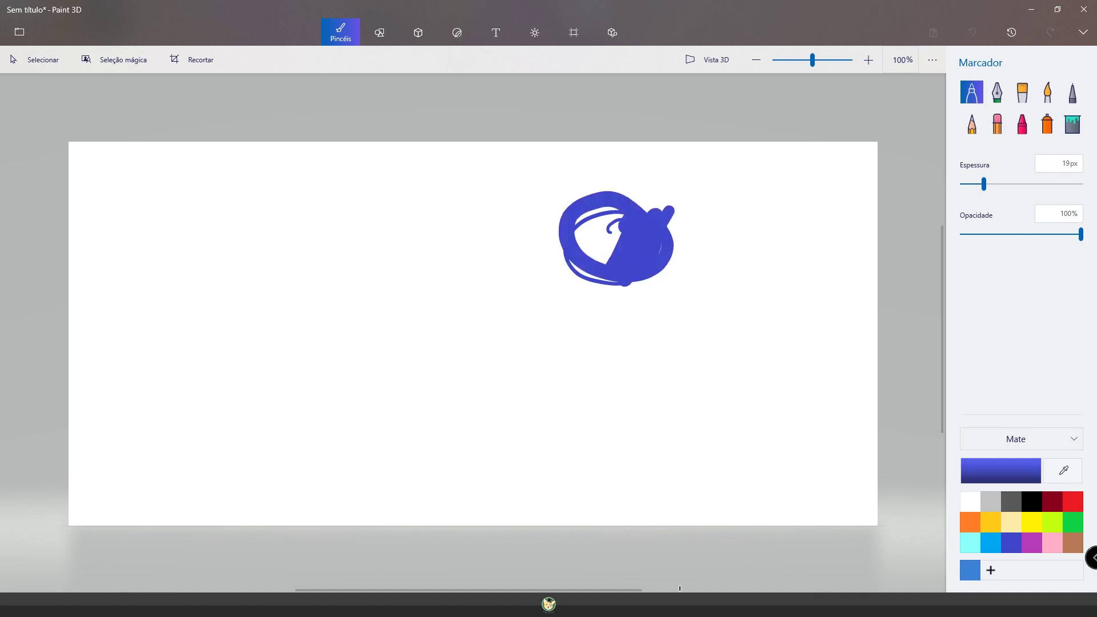
# Draw blue loops to the left of the marker circle with the Calligraphy pen at 15 px.
pyautogui.click(997, 92)
pyautogui.moveTo(445, 252)
pyautogui.mouseDown()
pyautogui.moveTo(475, 243)
pyautogui.moveTo(457, 268)
pyautogui.moveTo(449, 243)
pyautogui.mouseUp()
pyautogui.moveTo(444, 195)
pyautogui.mouseDown()
pyautogui.moveTo(488, 195)
pyautogui.moveTo(494, 280)
pyautogui.moveTo(485, 245)
pyautogui.mouseUp()
pyautogui.moveTo(419, 241)
pyautogui.mouseDown()
pyautogui.moveTo(541, 235)
pyautogui.moveTo(417, 203)
pyautogui.mouseUp()
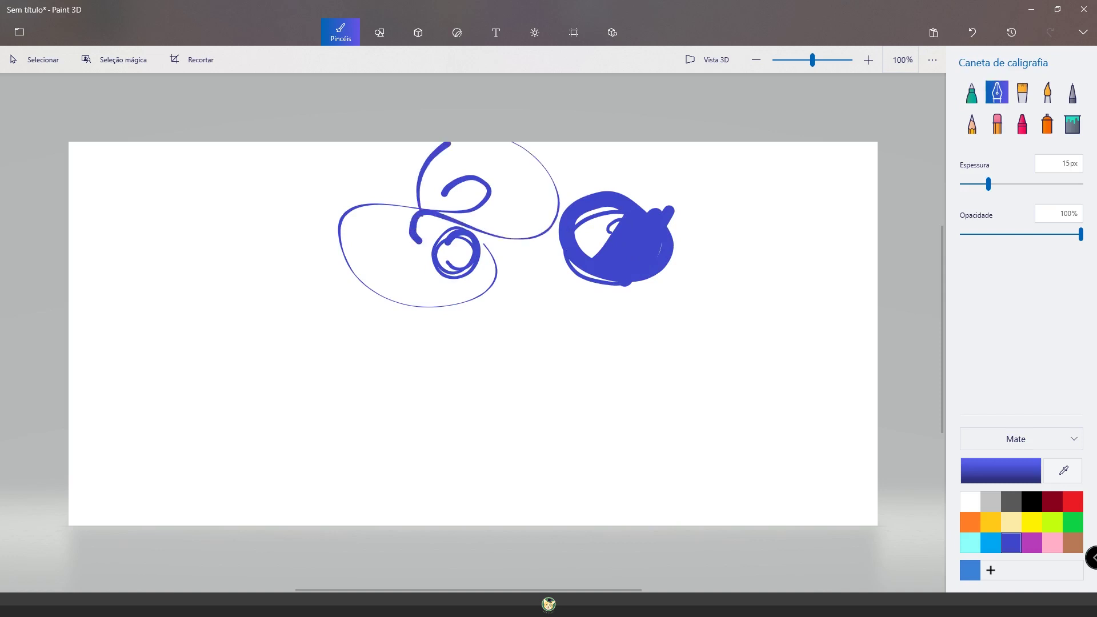
# Paint thick blue curved strokes on the canvas's right half with the Oil brush at 50 px.
pyautogui.click(971, 93)
pyautogui.click(1022, 93)
pyautogui.moveTo(780, 194)
pyautogui.mouseDown()
pyautogui.moveTo(705, 363)
pyautogui.moveTo(611, 421)
pyautogui.moveTo(708, 339)
pyautogui.mouseUp()
pyautogui.moveTo(728, 212)
pyautogui.mouseDown()
pyautogui.moveTo(743, 280)
pyautogui.moveTo(689, 346)
pyautogui.mouseUp()
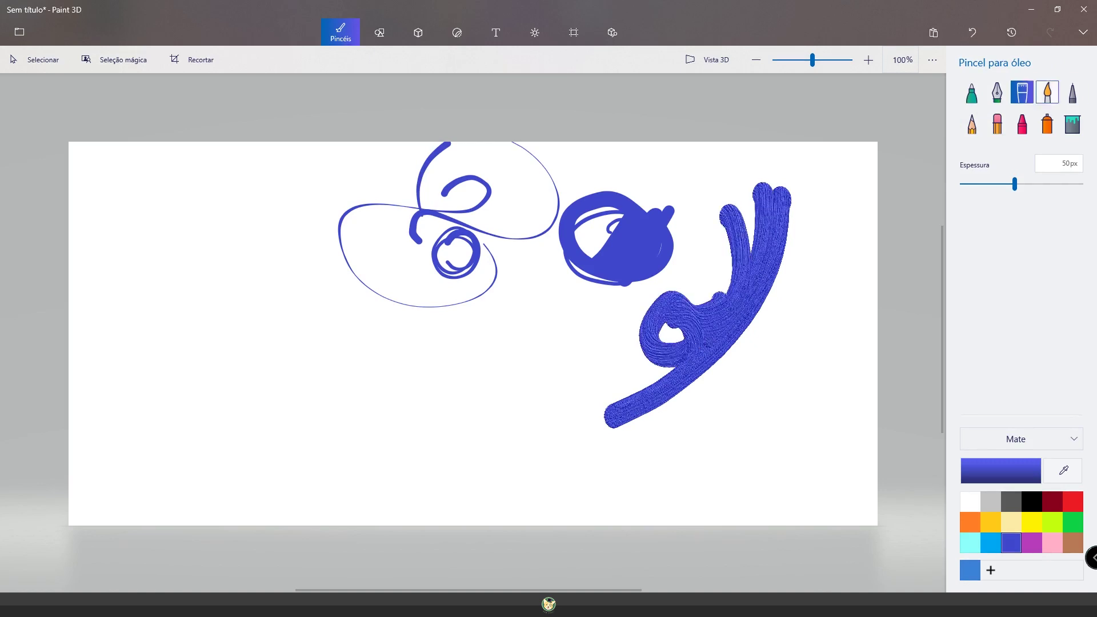
# Paint dark red loops across the canvas's centre with the Watercolour brush at 50 px and 75% opacity.
pyautogui.click(1047, 93)
pyautogui.click(1052, 501)
pyautogui.moveTo(524, 348)
pyautogui.mouseDown()
pyautogui.moveTo(512, 380)
pyautogui.moveTo(378, 317)
pyautogui.moveTo(443, 412)
pyautogui.moveTo(522, 297)
pyautogui.moveTo(563, 340)
pyautogui.moveTo(532, 346)
pyautogui.mouseUp()
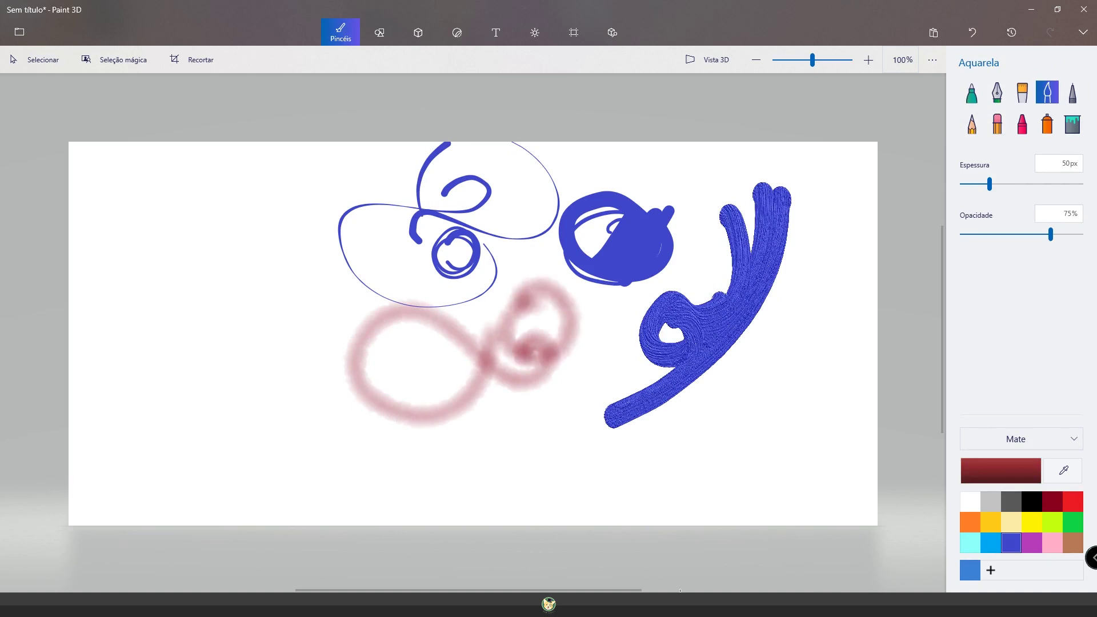
# Draw a dark red Pixel pen mark on the canvas's left and a Pencil loop beside the oil strokes.
pyautogui.click(1073, 93)
pyautogui.moveTo(284, 297)
pyautogui.mouseDown()
pyautogui.moveTo(283, 264)
pyautogui.moveTo(246, 264)
pyautogui.mouseUp()
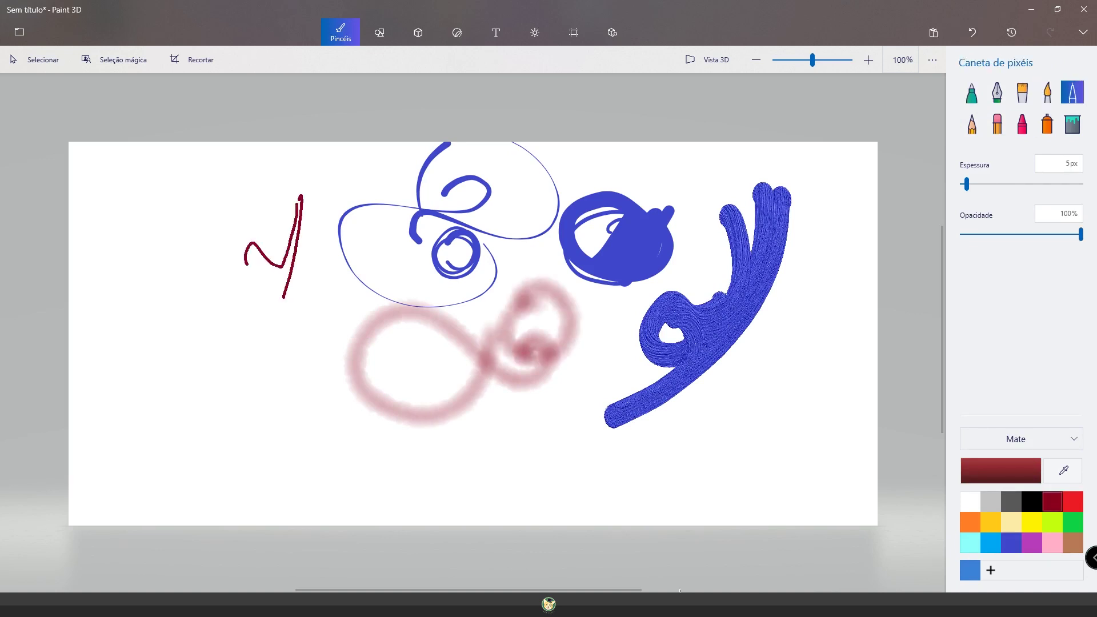
pyautogui.click(972, 123)
pyautogui.moveTo(782, 345)
pyautogui.mouseDown()
pyautogui.moveTo(732, 389)
pyautogui.moveTo(744, 350)
pyautogui.mouseUp()
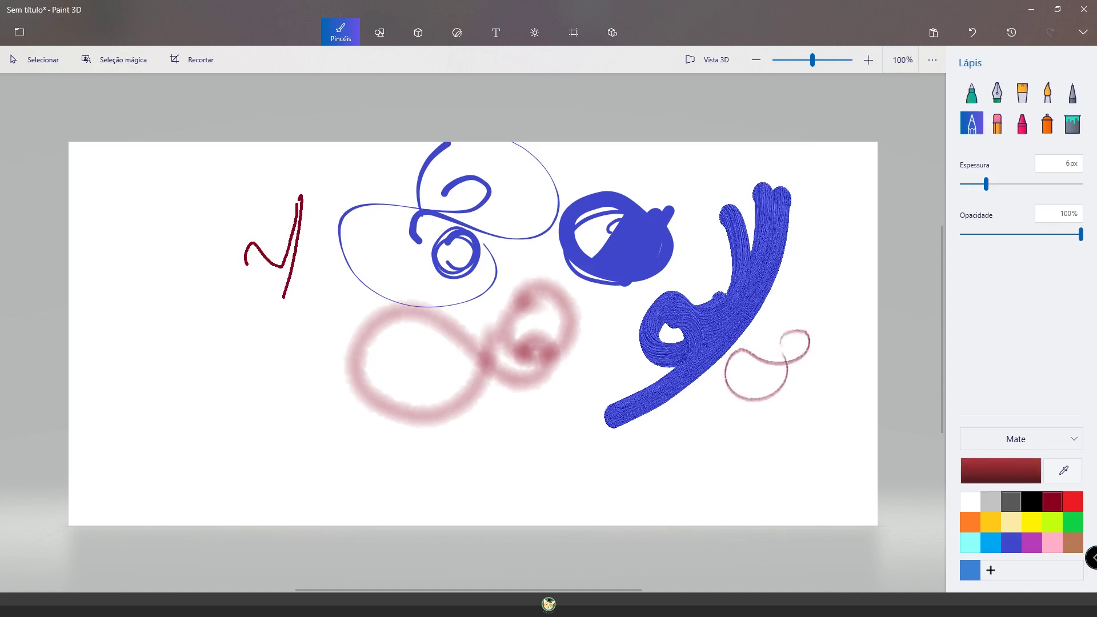
# Draw a blue Pencil curve over the lower part of the watercolour loops.
pyautogui.click(991, 522)
pyautogui.click(1011, 542)
pyautogui.moveTo(555, 472)
pyautogui.mouseDown()
pyautogui.moveTo(475, 363)
pyautogui.moveTo(516, 417)
pyautogui.moveTo(489, 443)
pyautogui.mouseUp()
# Set the Pencil thickness to 8 px and erase diagonal strips through the blue oil strokes.
pyautogui.moveTo(986, 184); pyautogui.dragTo(1033, 184)
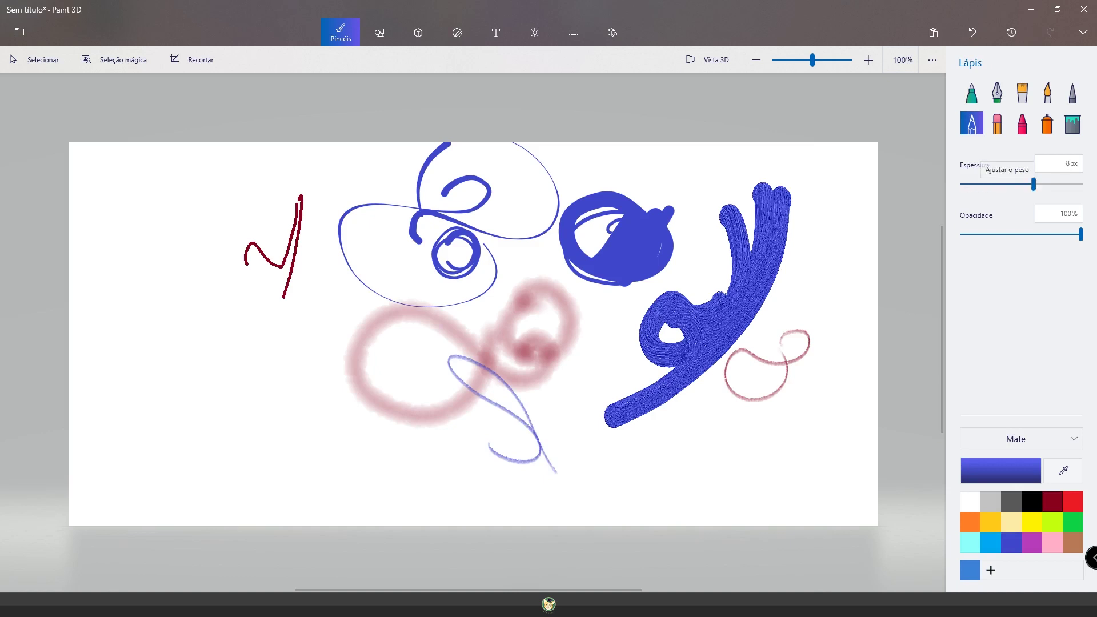
pyautogui.moveTo(1081, 235)
pyautogui.mouseDown()
pyautogui.moveTo(1009, 235)
pyautogui.moveTo(1081, 234)
pyautogui.mouseUp()
pyautogui.click(997, 123)
pyautogui.moveTo(721, 212)
pyautogui.mouseDown()
pyautogui.moveTo(784, 247)
pyautogui.moveTo(800, 335)
pyautogui.mouseUp()
# Scribble a blue Crayon blob on the canvas's left and spray a 75 px blue patch above the oil strokes.
pyautogui.click(1023, 123)
pyautogui.moveTo(238, 345)
pyautogui.mouseDown()
pyautogui.moveTo(278, 352)
pyautogui.moveTo(240, 357)
pyautogui.mouseUp()
pyautogui.click(1047, 123)
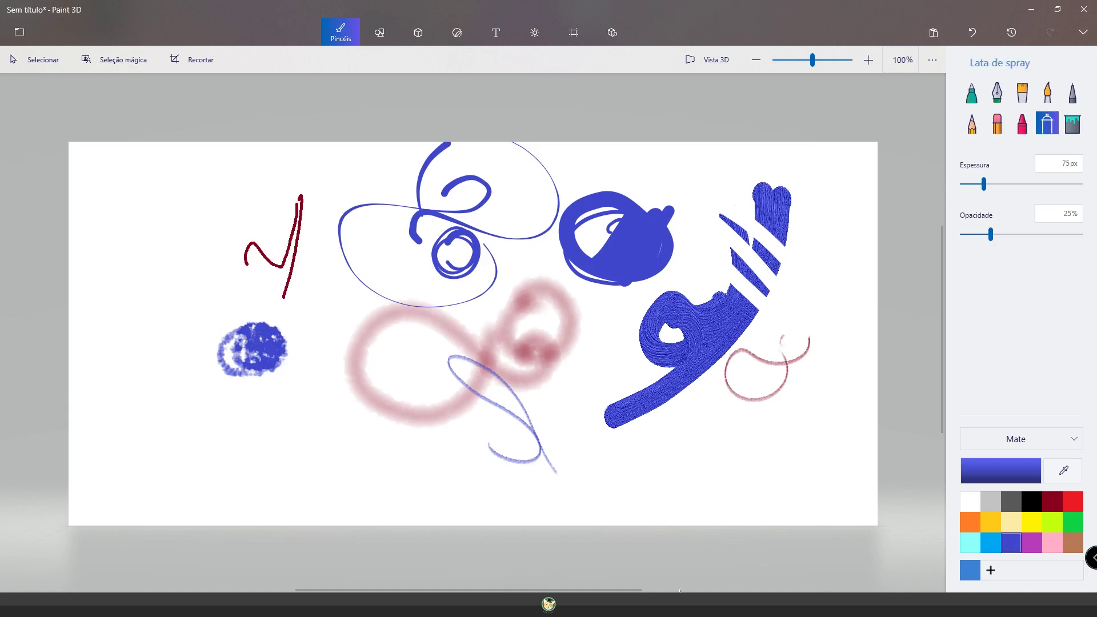
pyautogui.moveTo(717, 192)
pyautogui.mouseDown()
pyautogui.moveTo(681, 182)
pyautogui.moveTo(658, 183)
pyautogui.mouseUp()
# Try to fill the white background with blue at 15% tolerance.
pyautogui.click(1073, 123)
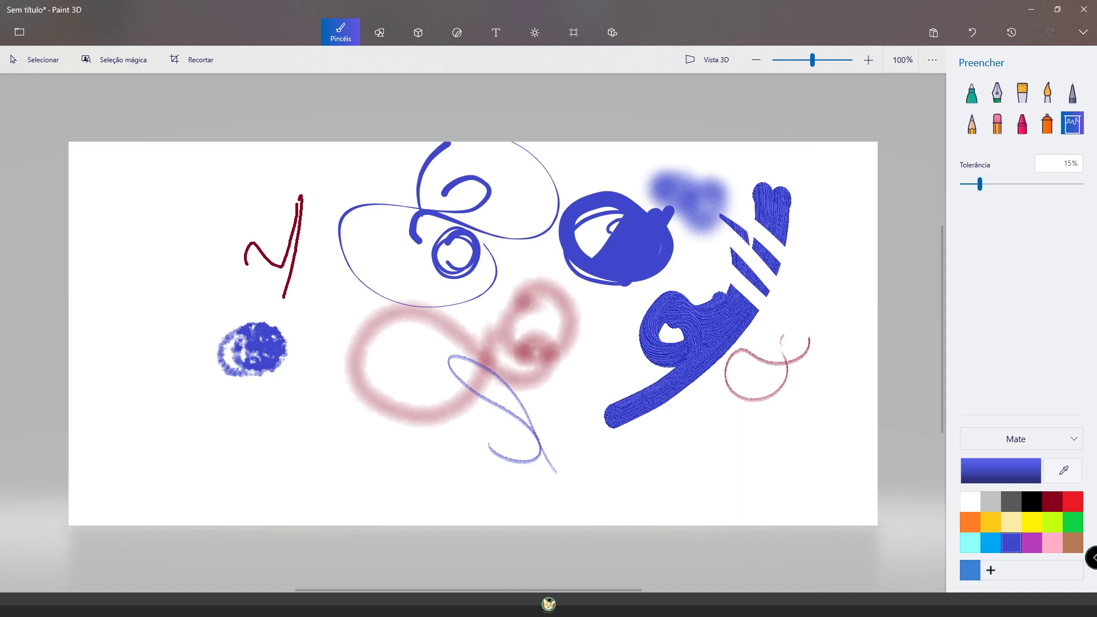
pyautogui.click(172, 457)
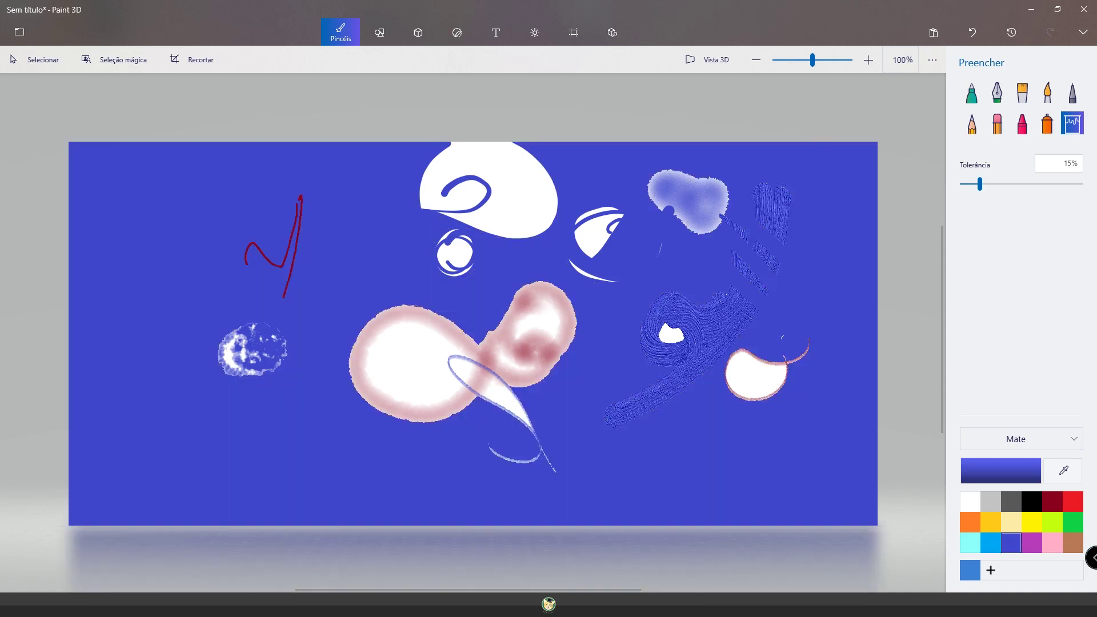
pyautogui.click(972, 32)
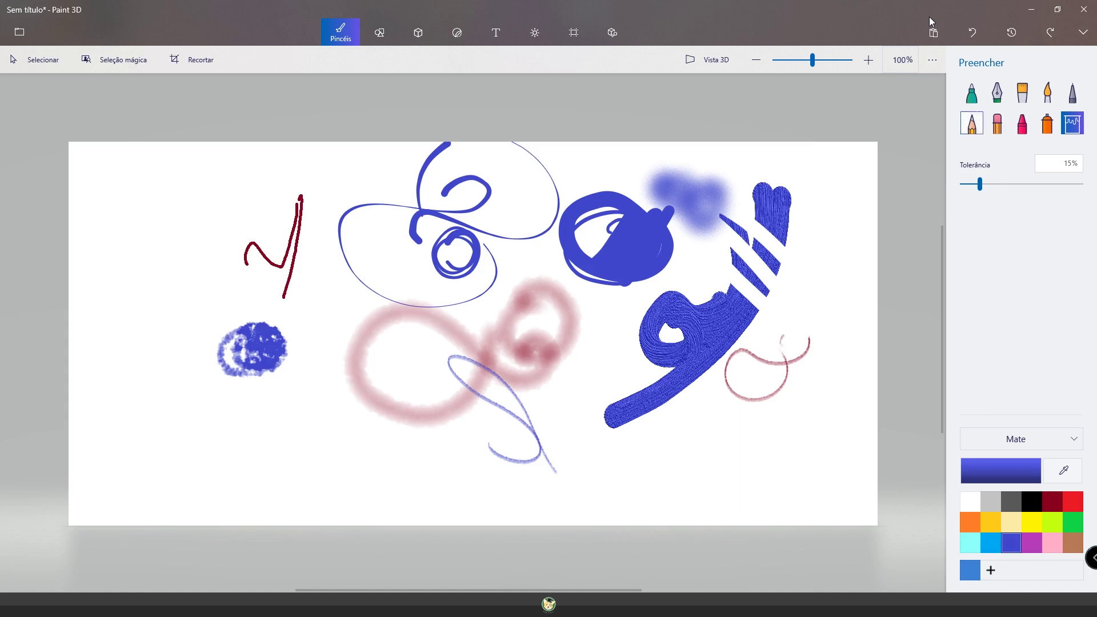
# Draw large blue loops across the existing strokes with the Calligraphy pen at 15 px.
pyautogui.click(997, 92)
pyautogui.moveTo(685, 471)
pyautogui.mouseDown()
pyautogui.moveTo(755, 451)
pyautogui.moveTo(722, 423)
pyautogui.mouseUp()
pyautogui.click(708, 438)
pyautogui.moveTo(677, 456)
pyautogui.mouseDown()
pyautogui.moveTo(671, 428)
pyautogui.moveTo(724, 421)
pyautogui.moveTo(818, 331)
pyautogui.moveTo(760, 265)
pyautogui.moveTo(703, 291)
pyautogui.moveTo(510, 233)
pyautogui.moveTo(412, 299)
pyautogui.moveTo(506, 351)
pyautogui.moveTo(569, 267)
pyautogui.moveTo(674, 262)
pyautogui.mouseUp()
pyautogui.moveTo(557, 266)
pyautogui.mouseDown()
pyautogui.moveTo(245, 269)
pyautogui.moveTo(366, 301)
pyautogui.moveTo(321, 249)
pyautogui.mouseUp()
pyautogui.moveTo(295, 261); pyautogui.dragTo(287, 279)
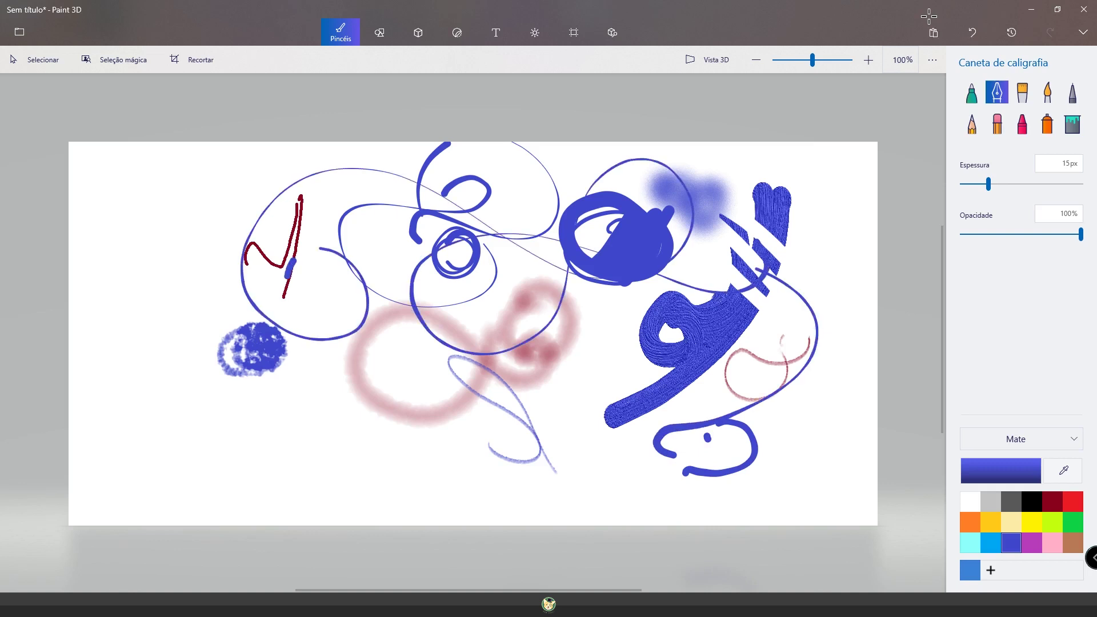
# Draw three long blue strokes along the canvas's right and lower areas with the Marker at 19 px.
pyautogui.click(972, 91)
pyautogui.moveTo(849, 211)
pyautogui.mouseDown()
pyautogui.moveTo(853, 300)
pyautogui.moveTo(723, 484)
pyautogui.mouseUp()
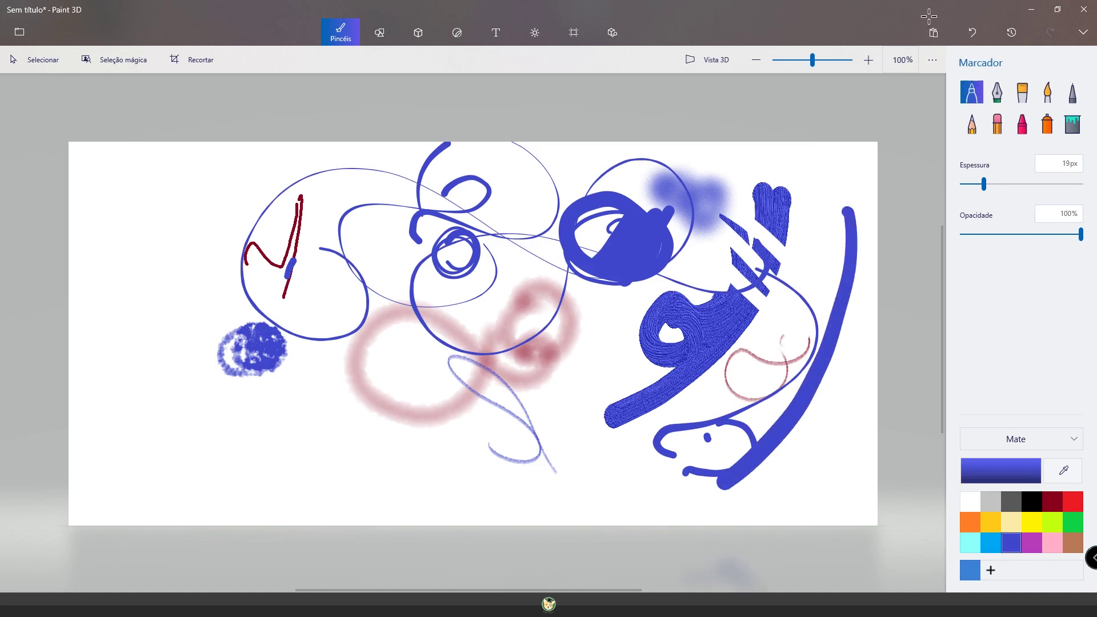
pyautogui.moveTo(549, 493); pyautogui.dragTo(353, 501)
pyautogui.moveTo(177, 469)
pyautogui.mouseDown()
pyautogui.moveTo(508, 451)
pyautogui.moveTo(604, 343)
pyautogui.moveTo(509, 341)
pyautogui.mouseUp()
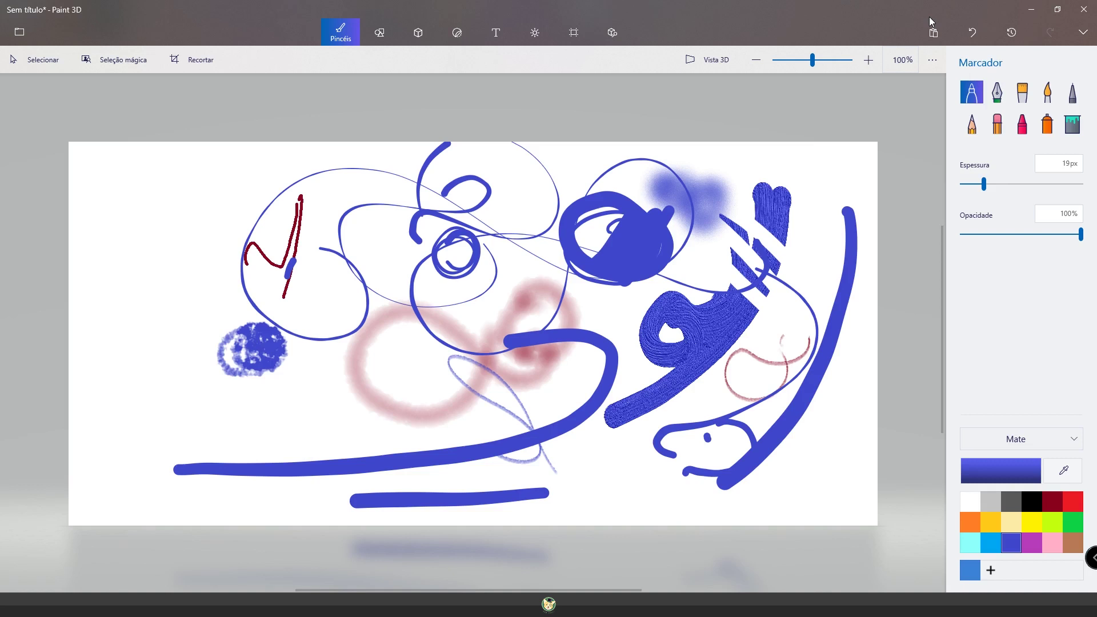
# Add a blue 3D sphere in the canvas's upper-left area.
pyautogui.press('Right')
pyautogui.press('Right')
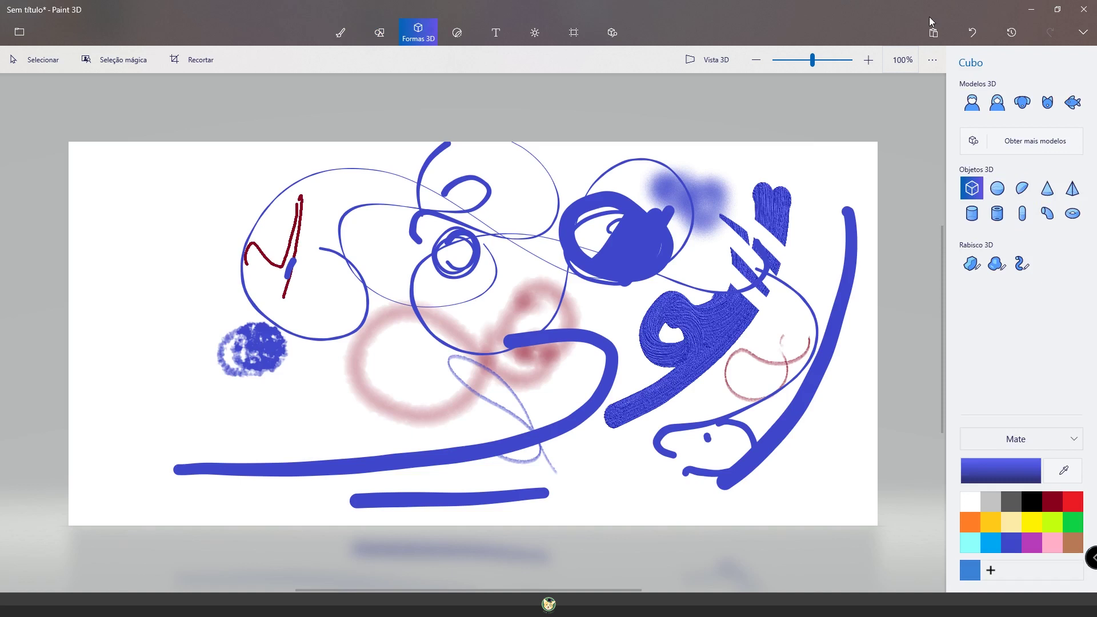
pyautogui.press('Right')
pyautogui.press('Return')
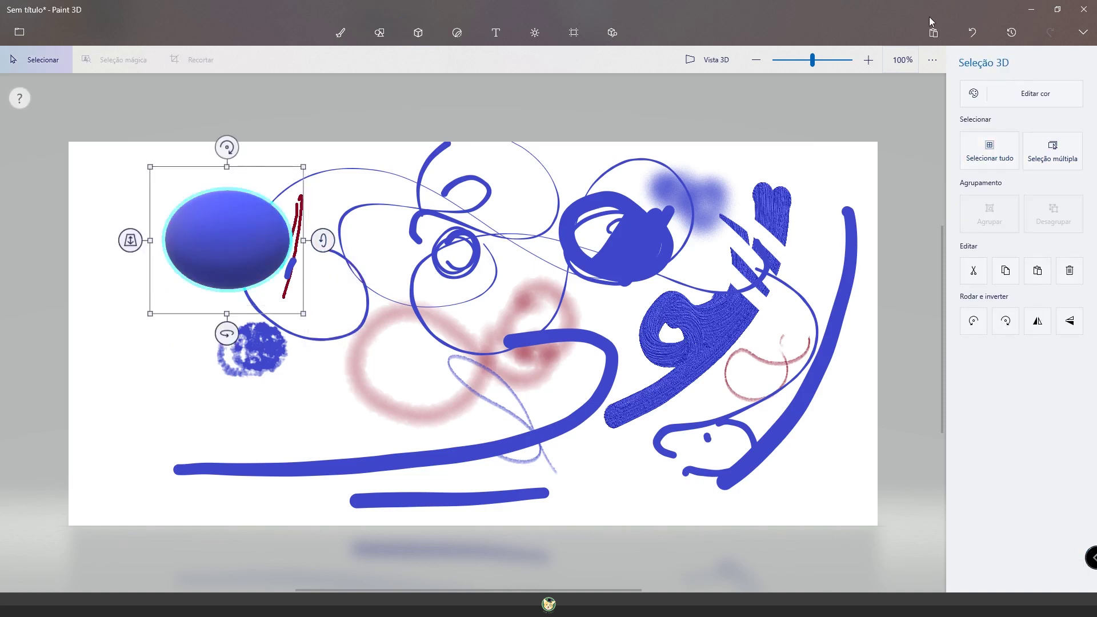
# Add a blue 3D cone below the sphere and rotate it so its base faces forward.
pyautogui.click(437, 21)
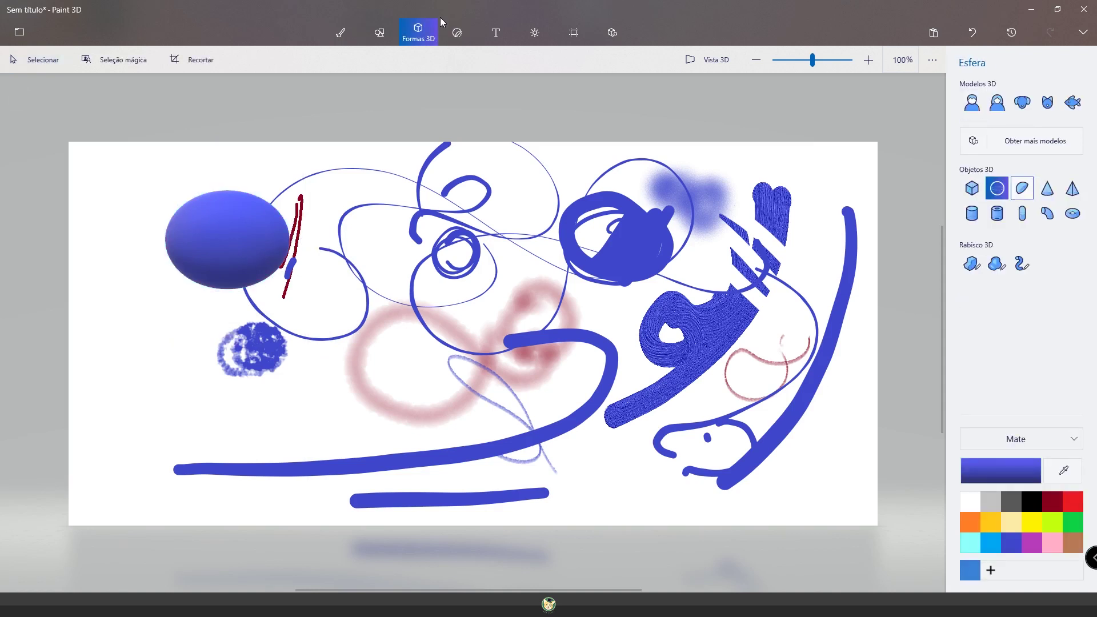
pyautogui.click(1047, 189)
pyautogui.moveTo(189, 363); pyautogui.dragTo(267, 457)
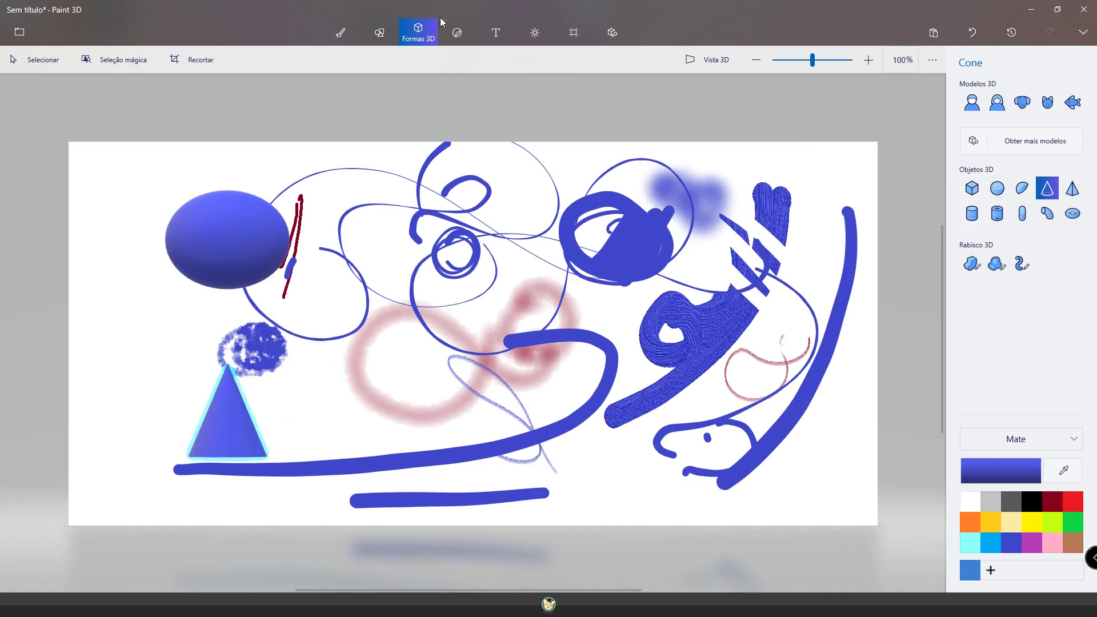
pyautogui.moveTo(297, 406); pyautogui.dragTo(299, 307)
pyautogui.moveTo(228, 500); pyautogui.dragTo(194, 503)
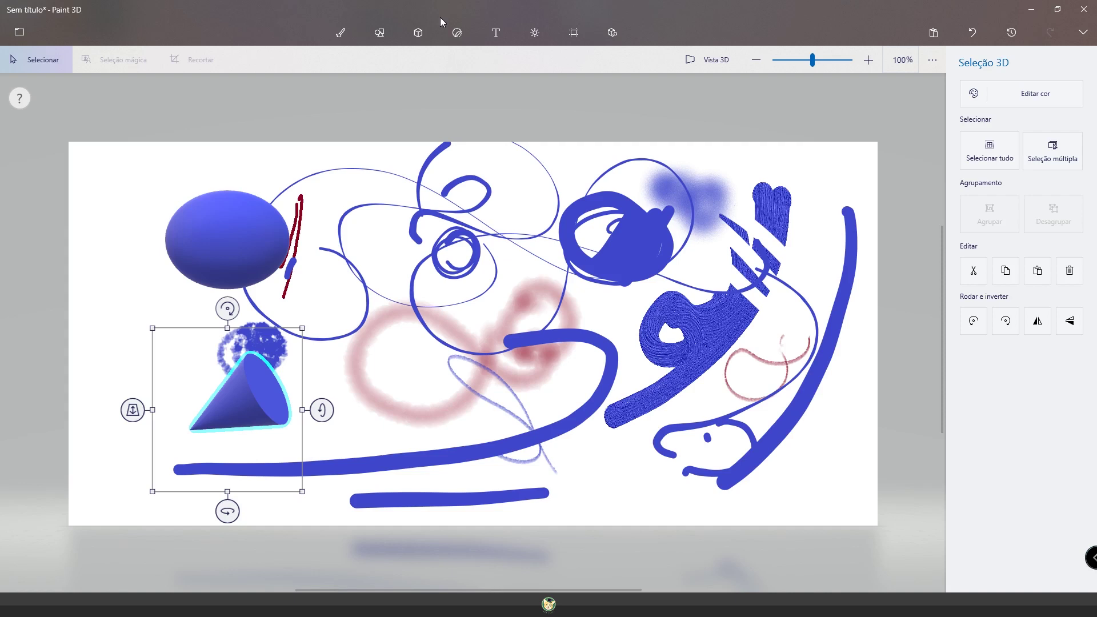
# Draw a black 2D square outline around the upper end of the oil strokes.
pyautogui.press('t')
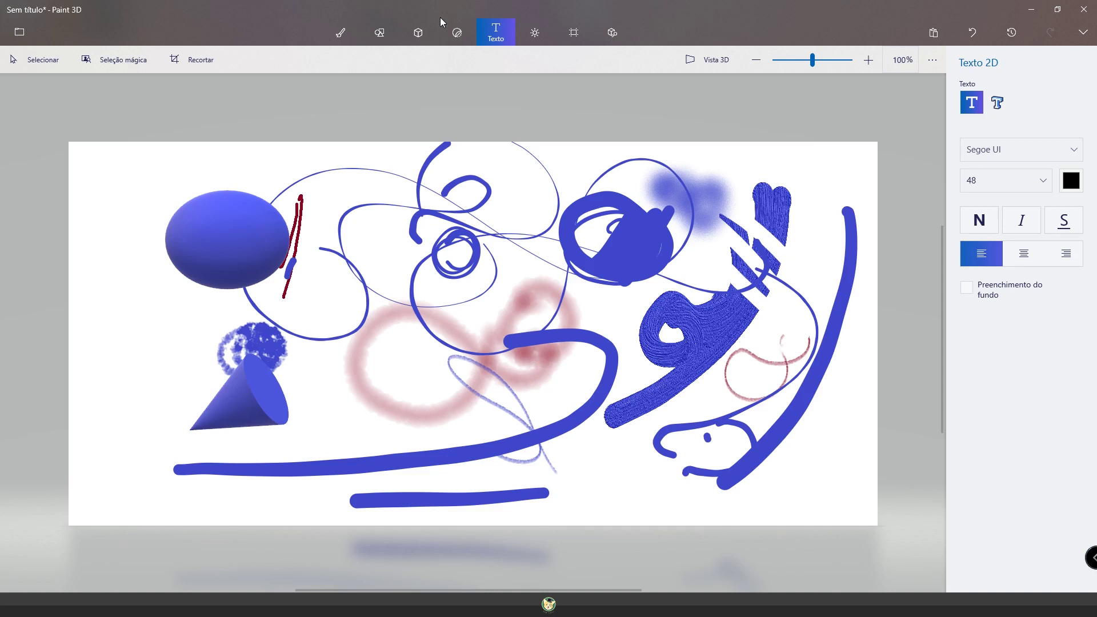
pyautogui.click(398, 20)
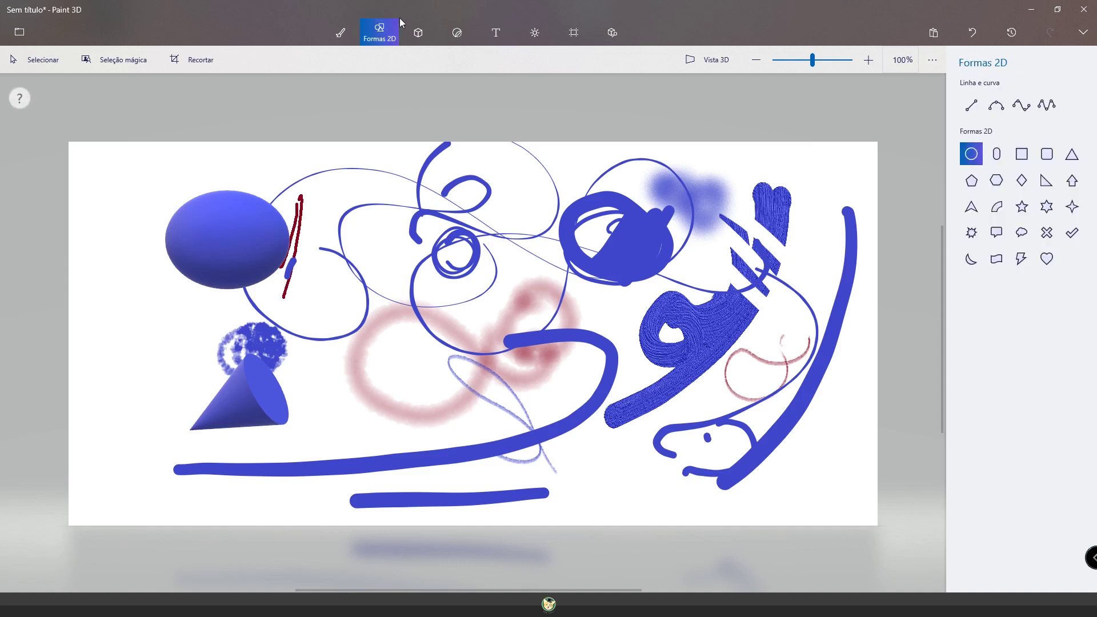
pyautogui.click(1022, 154)
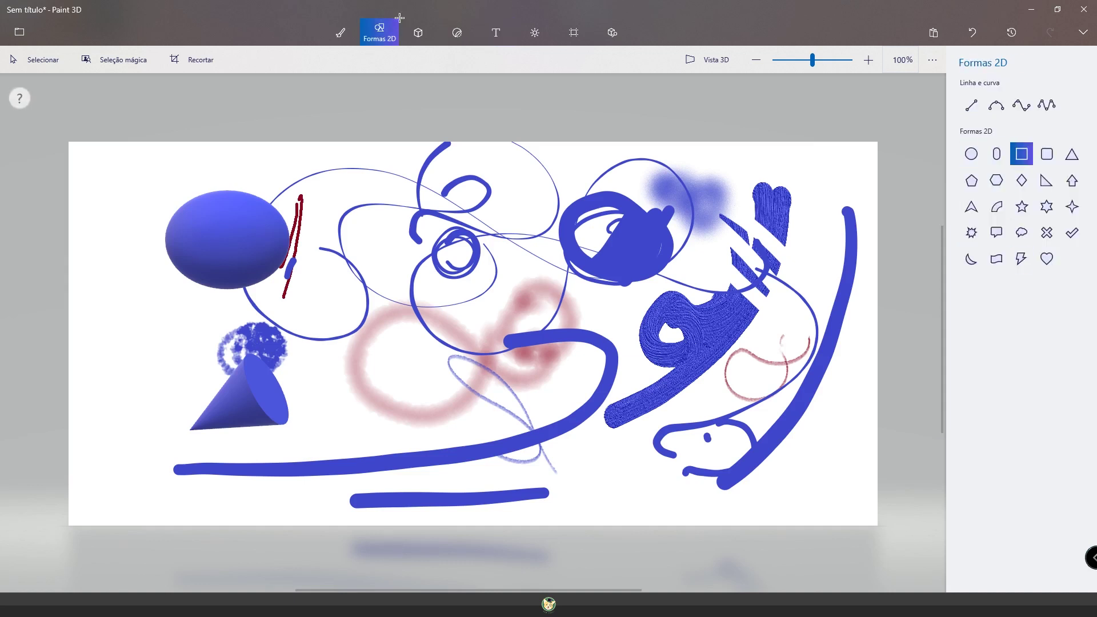
pyautogui.moveTo(712, 167); pyautogui.dragTo(803, 270)
pyautogui.click(399, 18)
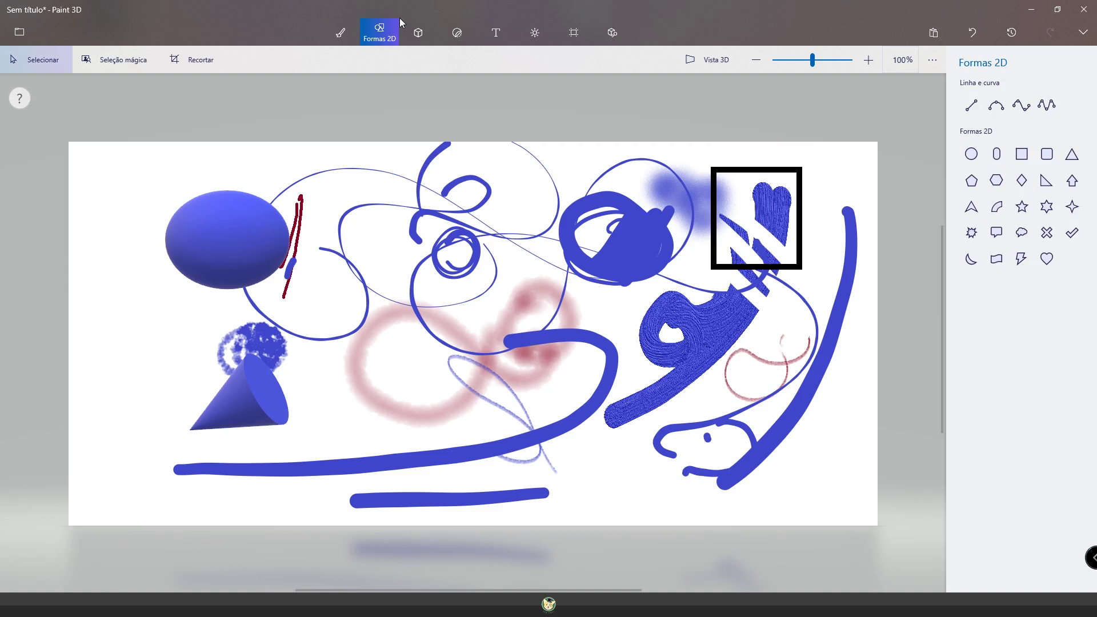
# Draw a black 10 px straight line over the left watercolour loop and a three-point curve beside it.
pyautogui.click(972, 104)
pyautogui.moveTo(415, 280)
pyautogui.mouseDown()
pyautogui.moveTo(528, 332)
pyautogui.moveTo(501, 356)
pyautogui.moveTo(333, 319)
pyautogui.moveTo(532, 321)
pyautogui.moveTo(346, 368)
pyautogui.mouseUp()
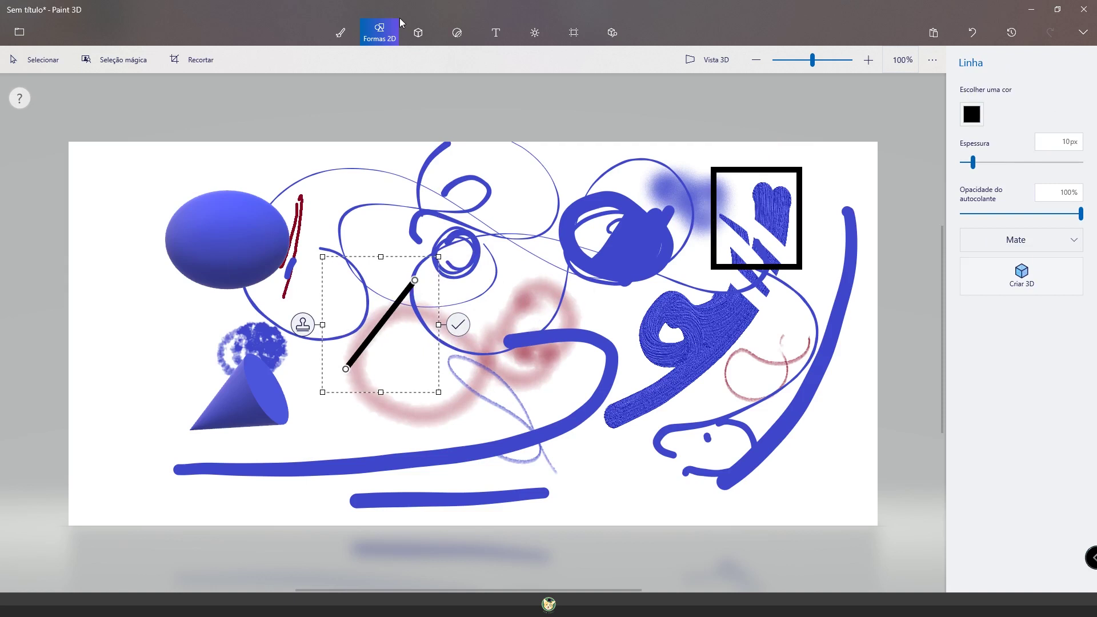
pyautogui.click(400, 19)
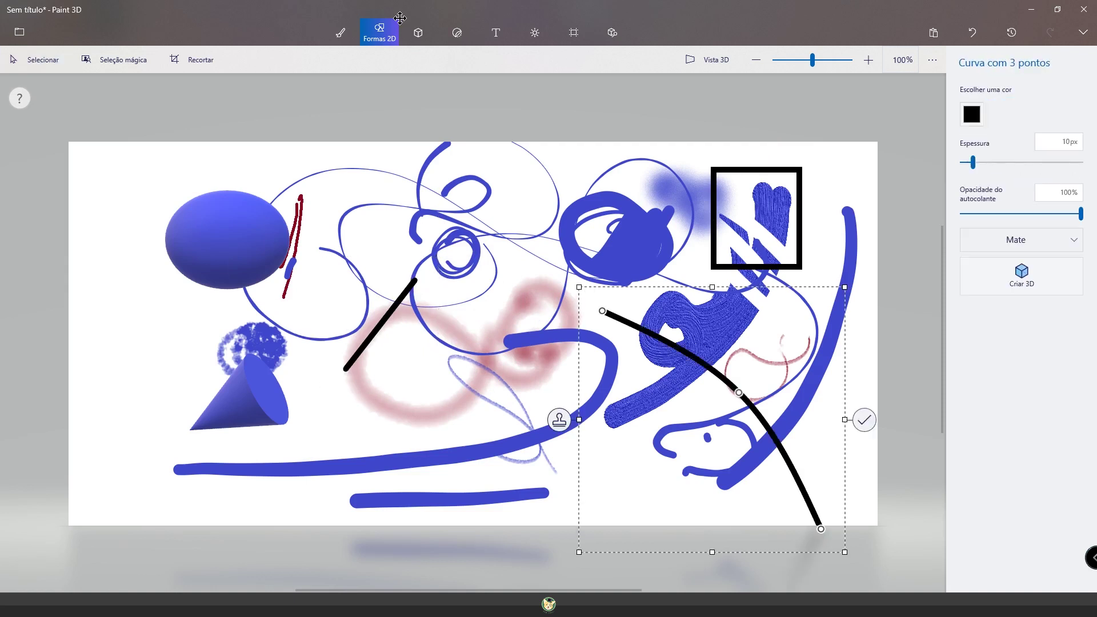
pyautogui.moveTo(821, 529); pyautogui.dragTo(445, 215)
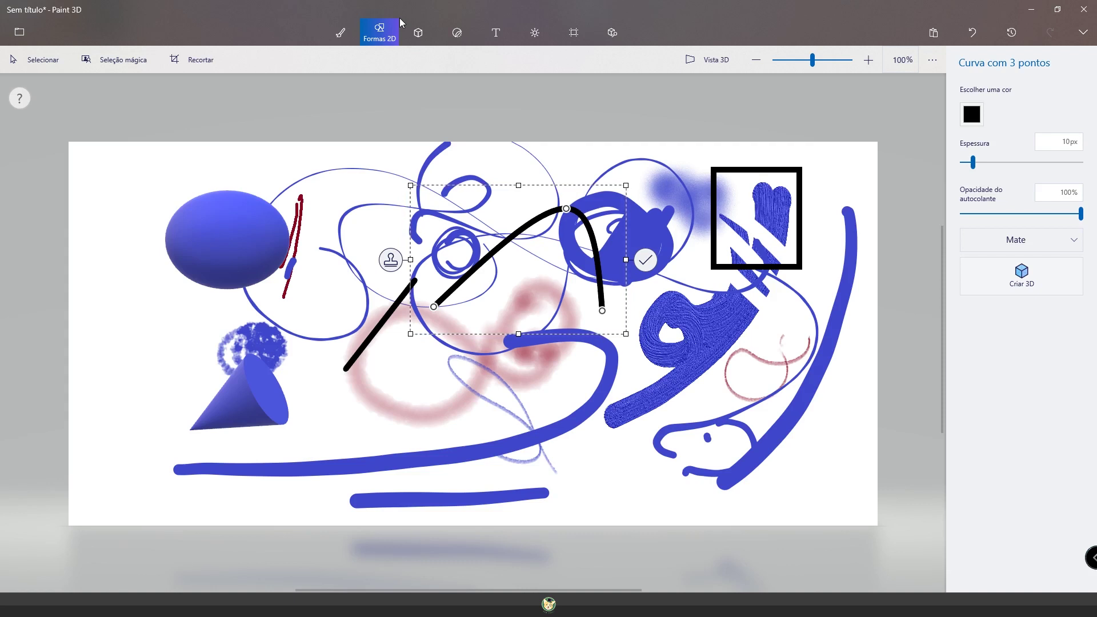
# Choose a sticker and place it on the canvas.
pyautogui.press('s')
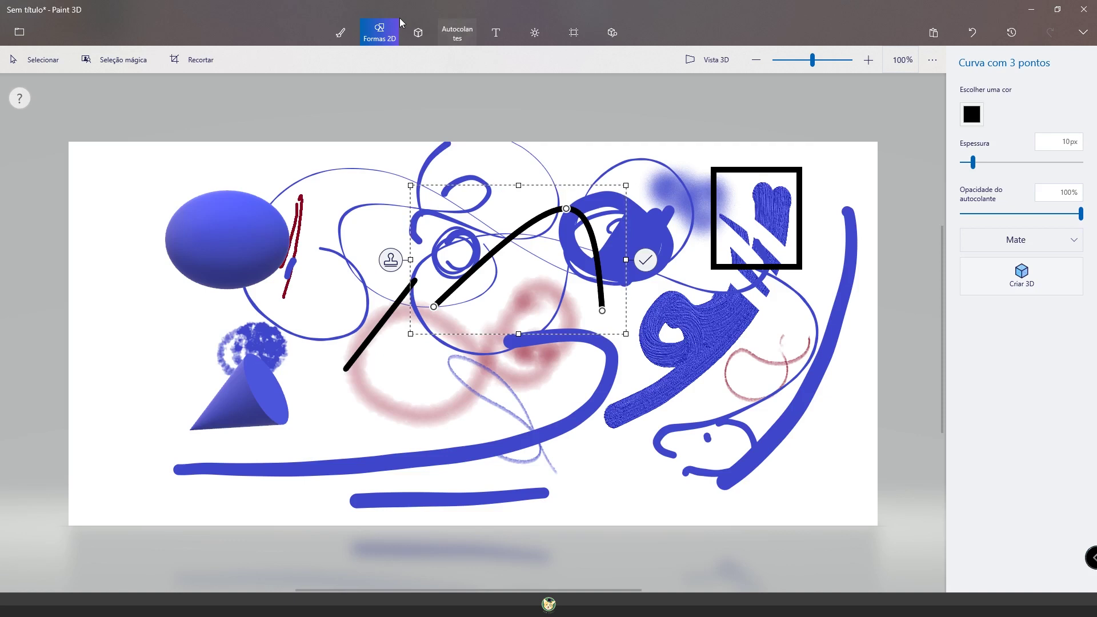
pyautogui.click(981, 103)
pyautogui.click(1000, 195)
pyautogui.click(701, 317)
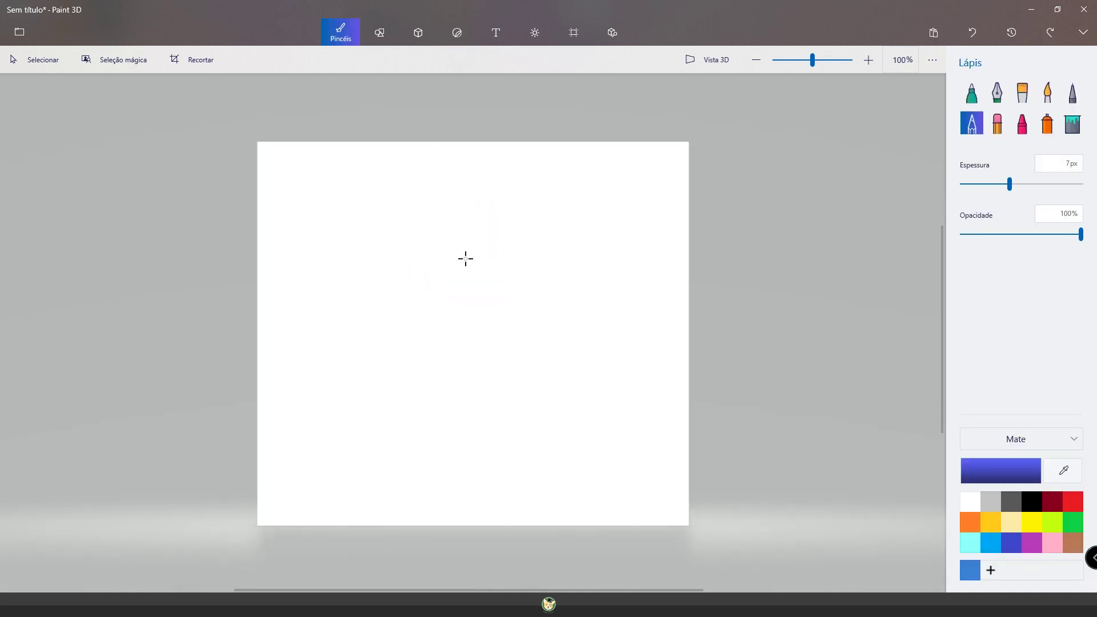
# Sketch a cartoon character's head, face, curly hair and shoulders with the blue Pencil at 7 px.
pyautogui.moveTo(503, 225)
pyautogui.mouseDown()
pyautogui.moveTo(512, 270)
pyautogui.moveTo(415, 283)
pyautogui.mouseUp()
pyautogui.moveTo(489, 222)
pyautogui.mouseDown()
pyautogui.moveTo(478, 215)
pyautogui.moveTo(501, 294)
pyautogui.moveTo(395, 362)
pyautogui.mouseUp()
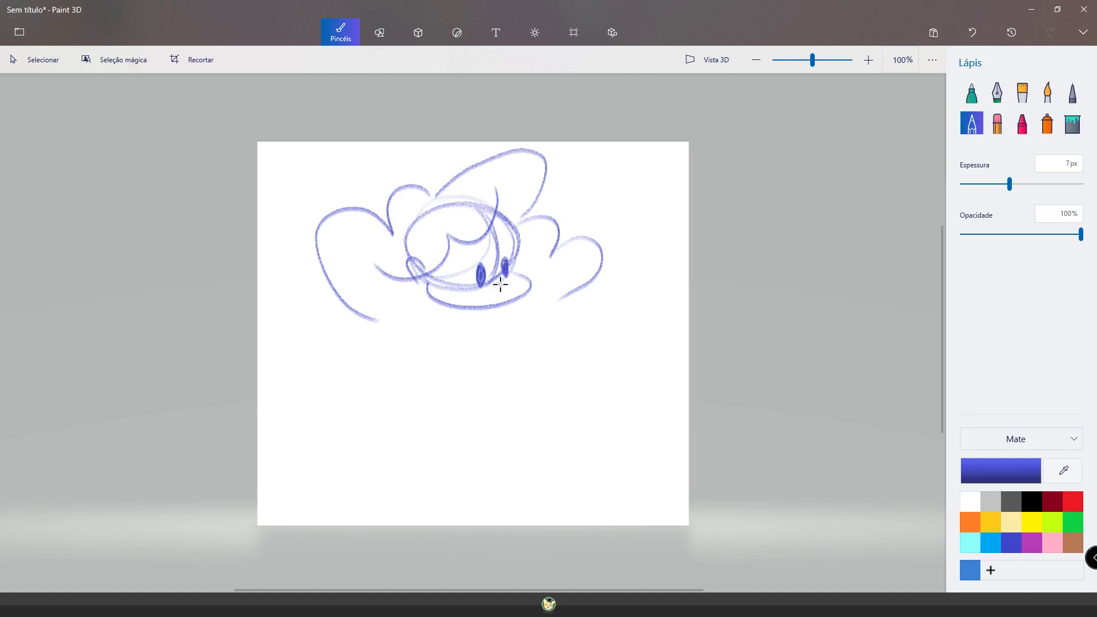
pyautogui.moveTo(532, 286); pyautogui.dragTo(604, 346)
pyautogui.hotkey('ctrl', 'z')
pyautogui.moveTo(534, 312); pyautogui.dragTo(572, 364)
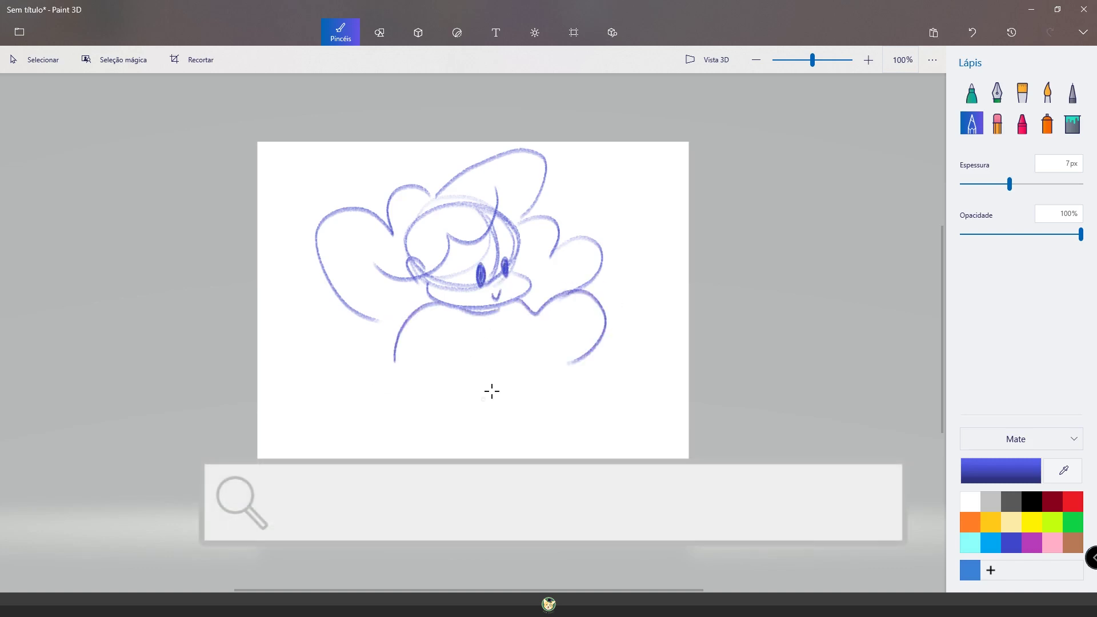
# Sketch both sides of the character's torso below the shoulders, undoing the unwanted strokes.
pyautogui.moveTo(521, 326); pyautogui.dragTo(549, 360)
pyautogui.hotkey('ctrl', 'z')
pyautogui.moveTo(512, 312); pyautogui.dragTo(418, 369)
pyautogui.hotkey('ctrl', 'z')
pyautogui.moveTo(512, 311); pyautogui.dragTo(418, 369)
pyautogui.moveTo(443, 323)
pyautogui.mouseDown()
pyautogui.moveTo(414, 394)
pyautogui.moveTo(534, 409)
pyautogui.mouseUp()
# Sketch the character's hand, arm and sweater hem, and outline the left leg.
pyautogui.moveTo(583, 291)
pyautogui.mouseDown()
pyautogui.moveTo(607, 294)
pyautogui.moveTo(615, 312)
pyautogui.mouseUp()
pyautogui.moveTo(394, 354); pyautogui.dragTo(422, 409)
pyautogui.moveTo(511, 314); pyautogui.dragTo(553, 395)
pyautogui.moveTo(465, 401); pyautogui.dragTo(498, 401)
pyautogui.moveTo(429, 407); pyautogui.dragTo(455, 469)
# Reinforce the character's curly hair outline and fringe with additional Pencil strokes.
pyautogui.moveTo(384, 358)
pyautogui.mouseDown()
pyautogui.moveTo(368, 323)
pyautogui.moveTo(386, 216)
pyautogui.mouseUp()
pyautogui.moveTo(368, 317); pyautogui.dragTo(313, 226)
pyautogui.moveTo(393, 230)
pyautogui.mouseDown()
pyautogui.moveTo(409, 182)
pyautogui.moveTo(434, 181)
pyautogui.mouseUp()
pyautogui.moveTo(437, 189); pyautogui.dragTo(541, 171)
pyautogui.moveTo(519, 218)
pyautogui.mouseDown()
pyautogui.moveTo(600, 281)
pyautogui.moveTo(592, 247)
pyautogui.mouseUp()
pyautogui.moveTo(545, 156); pyautogui.dragTo(534, 220)
pyautogui.moveTo(495, 183)
pyautogui.mouseDown()
pyautogui.moveTo(525, 243)
pyautogui.moveTo(451, 247)
pyautogui.mouseUp()
pyautogui.moveTo(469, 234); pyautogui.dragTo(366, 269)
# Sketch the character's legs and feet below the sweater hem.
pyautogui.moveTo(432, 409); pyautogui.dragTo(463, 478)
pyautogui.moveTo(466, 475); pyautogui.dragTo(511, 471)
pyautogui.moveTo(534, 412); pyautogui.dragTo(506, 475)
pyautogui.moveTo(509, 425)
pyautogui.mouseDown()
pyautogui.moveTo(489, 469)
pyautogui.moveTo(521, 477)
pyautogui.mouseUp()
pyautogui.moveTo(518, 481)
pyautogui.mouseDown()
pyautogui.moveTo(454, 487)
pyautogui.moveTo(489, 477)
pyautogui.mouseUp()
# Darken the torso sides, then erase and redraw the lower outline of the arm on the right.
pyautogui.moveTo(512, 311); pyautogui.dragTo(552, 394)
pyautogui.moveTo(514, 340); pyautogui.dragTo(546, 409)
pyautogui.moveTo(440, 337); pyautogui.dragTo(421, 403)
pyautogui.click(997, 123)
pyautogui.moveTo(552, 329)
pyautogui.mouseDown()
pyautogui.moveTo(547, 397)
pyautogui.moveTo(595, 350)
pyautogui.mouseUp()
pyautogui.click(972, 123)
pyautogui.moveTo(543, 363); pyautogui.dragTo(600, 337)
# Refine the character's arms and draw curved horizontal stripes across the sweater.
pyautogui.moveTo(416, 407)
pyautogui.mouseDown()
pyautogui.moveTo(363, 418)
pyautogui.moveTo(417, 409)
pyautogui.mouseUp()
pyautogui.moveTo(400, 312); pyautogui.dragTo(380, 389)
pyautogui.moveTo(433, 329)
pyautogui.mouseDown()
pyautogui.moveTo(420, 407)
pyautogui.moveTo(528, 420)
pyautogui.mouseUp()
pyautogui.moveTo(434, 337); pyautogui.dragTo(510, 343)
pyautogui.moveTo(437, 372); pyautogui.dragTo(526, 380)
pyautogui.moveTo(574, 302)
pyautogui.mouseDown()
pyautogui.moveTo(582, 344)
pyautogui.moveTo(541, 339)
pyautogui.mouseUp()
pyautogui.moveTo(420, 317); pyautogui.dragTo(416, 337)
pyautogui.moveTo(394, 378); pyautogui.dragTo(412, 373)
pyautogui.moveTo(452, 377); pyautogui.dragTo(534, 370)
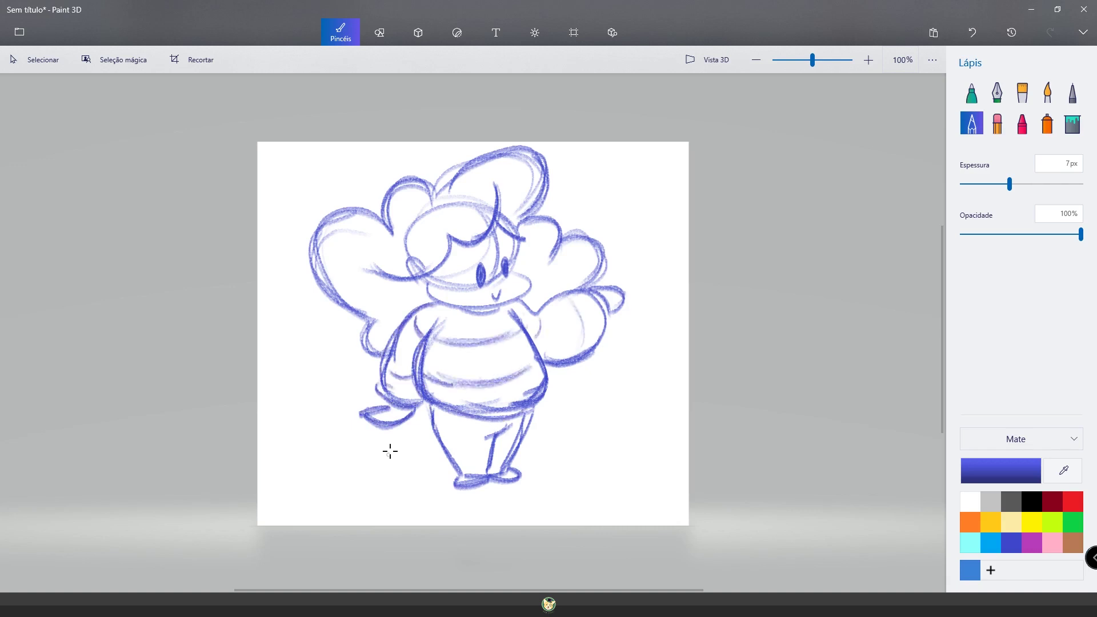
# Pick a slightly darker blue as the drawing colour.
pyautogui.click(1001, 470)
pyautogui.click(548, 236)
pyautogui.click(487, 416)
# Try shading the hair on the left with the Pencil at a greater thickness.
pyautogui.click(1034, 184)
pyautogui.hotkey('ctrl', 'z')
pyautogui.moveTo(1034, 184); pyautogui.dragTo(1081, 184)
pyautogui.moveTo(378, 328)
pyautogui.mouseDown()
pyautogui.moveTo(380, 343)
pyautogui.moveTo(327, 266)
pyautogui.mouseUp()
pyautogui.hotkey('ctrl', 'z')
pyautogui.hotkey('ctrl', 'z')
# Shade the left side of the hair with the Watercolour brush at 79 px, undoing the excess strokes.
pyautogui.click(1048, 91)
pyautogui.moveTo(381, 343)
pyautogui.mouseDown()
pyautogui.moveTo(334, 261)
pyautogui.moveTo(340, 210)
pyautogui.moveTo(409, 186)
pyautogui.mouseUp()
pyautogui.moveTo(517, 172); pyautogui.dragTo(452, 166)
pyautogui.moveTo(440, 315)
pyautogui.mouseDown()
pyautogui.moveTo(423, 337)
pyautogui.moveTo(509, 400)
pyautogui.moveTo(532, 354)
pyautogui.mouseUp()
pyautogui.hotkey('ctrl', 'z')
pyautogui.hotkey('ctrl', 'z')
pyautogui.hotkey('ctrl', 'z')
pyautogui.hotkey('ctrl', 'z')
pyautogui.hotkey('ctrl', 'z')
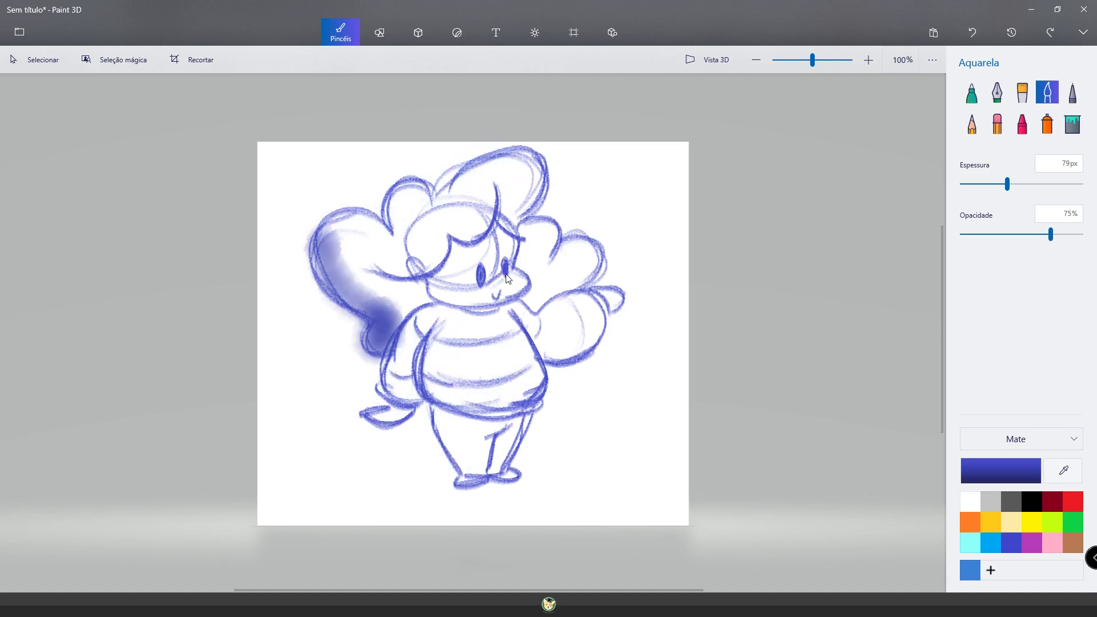
# Reduce the Watercolour brush thickness and shade the character's hair, sweater, legs and arm.
pyautogui.moveTo(1008, 184); pyautogui.dragTo(998, 184)
pyautogui.moveTo(380, 355); pyautogui.dragTo(325, 217)
pyautogui.moveTo(372, 328)
pyautogui.mouseDown()
pyautogui.moveTo(414, 191)
pyautogui.moveTo(532, 251)
pyautogui.moveTo(537, 283)
pyautogui.mouseUp()
pyautogui.moveTo(422, 317)
pyautogui.mouseDown()
pyautogui.moveTo(394, 395)
pyautogui.moveTo(474, 417)
pyautogui.mouseUp()
pyautogui.moveTo(437, 383); pyautogui.dragTo(500, 480)
pyautogui.moveTo(512, 306); pyautogui.dragTo(586, 366)
pyautogui.moveTo(437, 254)
pyautogui.mouseDown()
pyautogui.moveTo(368, 274)
pyautogui.moveTo(349, 300)
pyautogui.mouseUp()
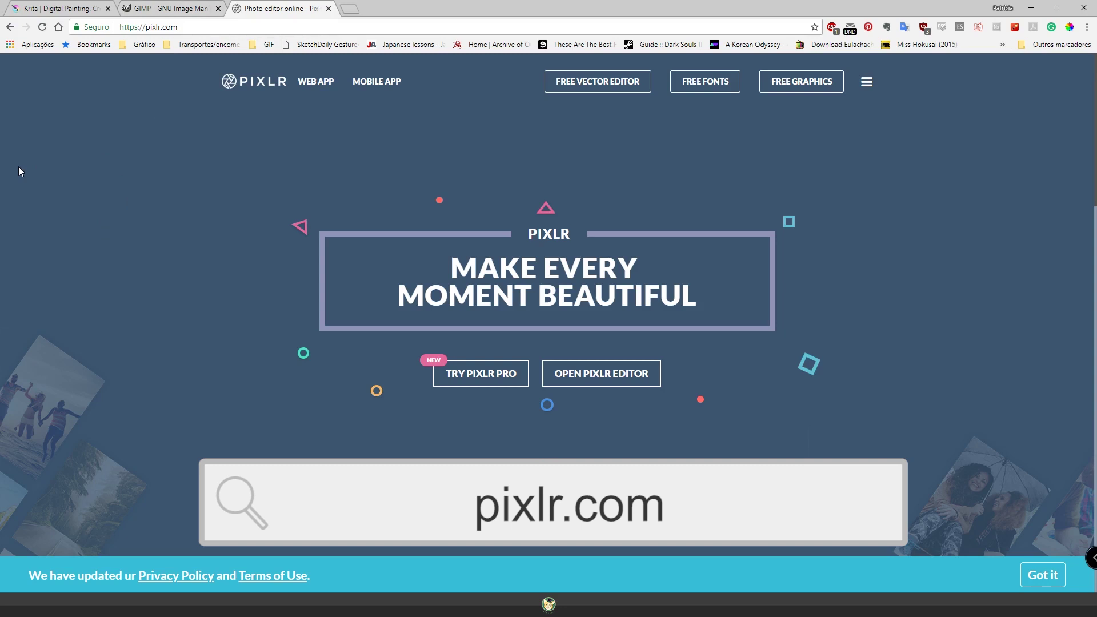
# Look over the pixlr.com home page in the browser and open its web app page.
pyautogui.scroll(-10, 105, 166)
pyautogui.scroll(4, 105, 166)
pyautogui.scroll(7, 106, 166)
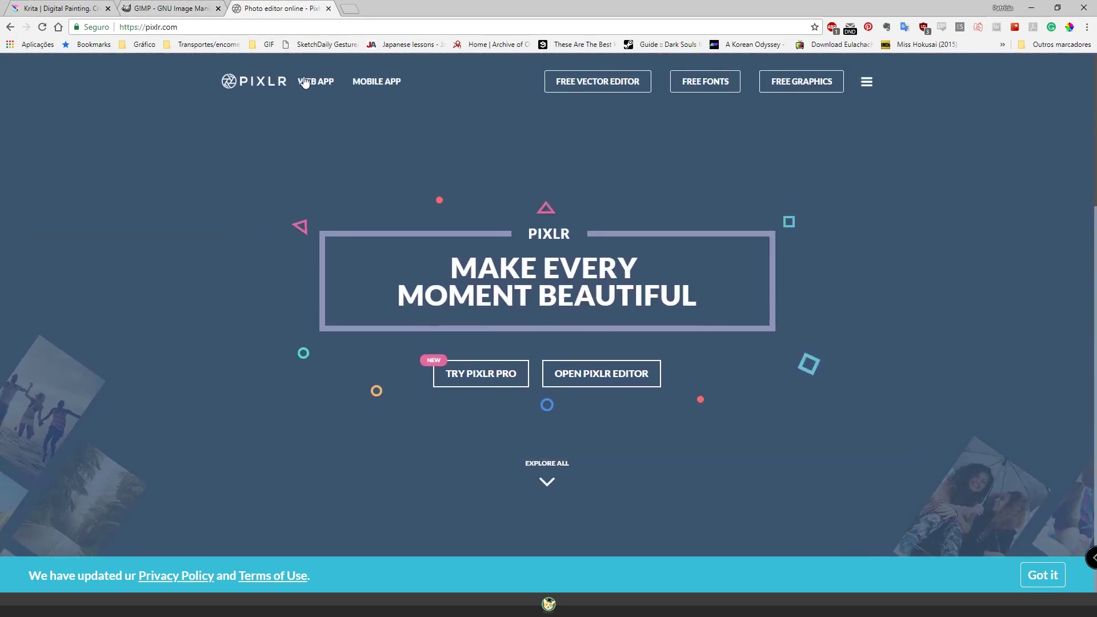
pyautogui.click(329, 90)
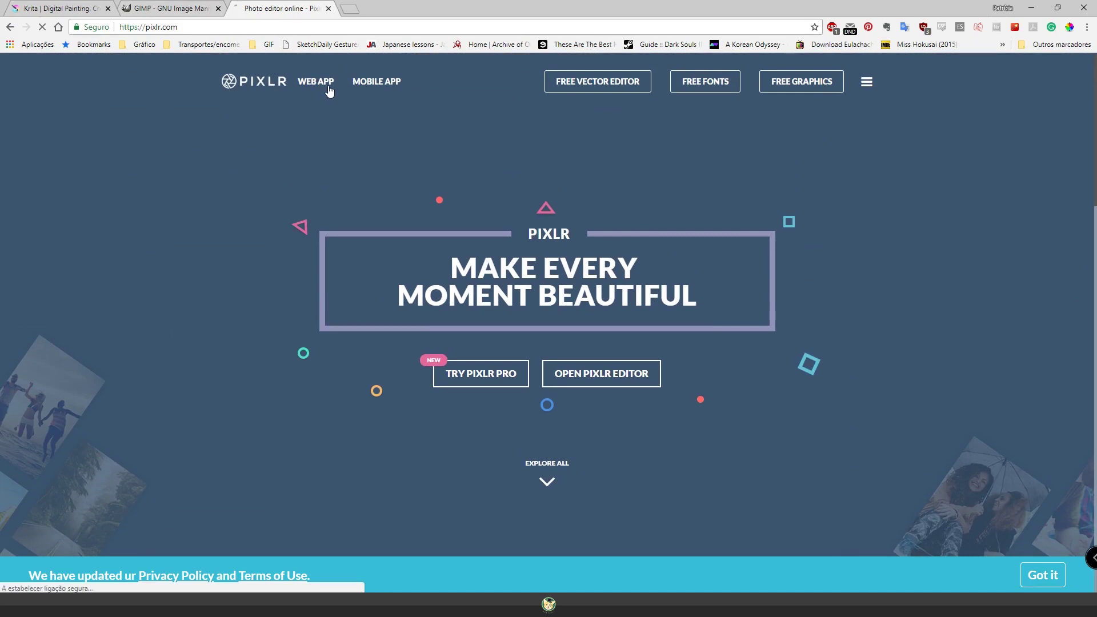
# Look over the Pixlr web apps page and launch the Pixlr Editor web app.
pyautogui.scroll(-3, 399, 445)
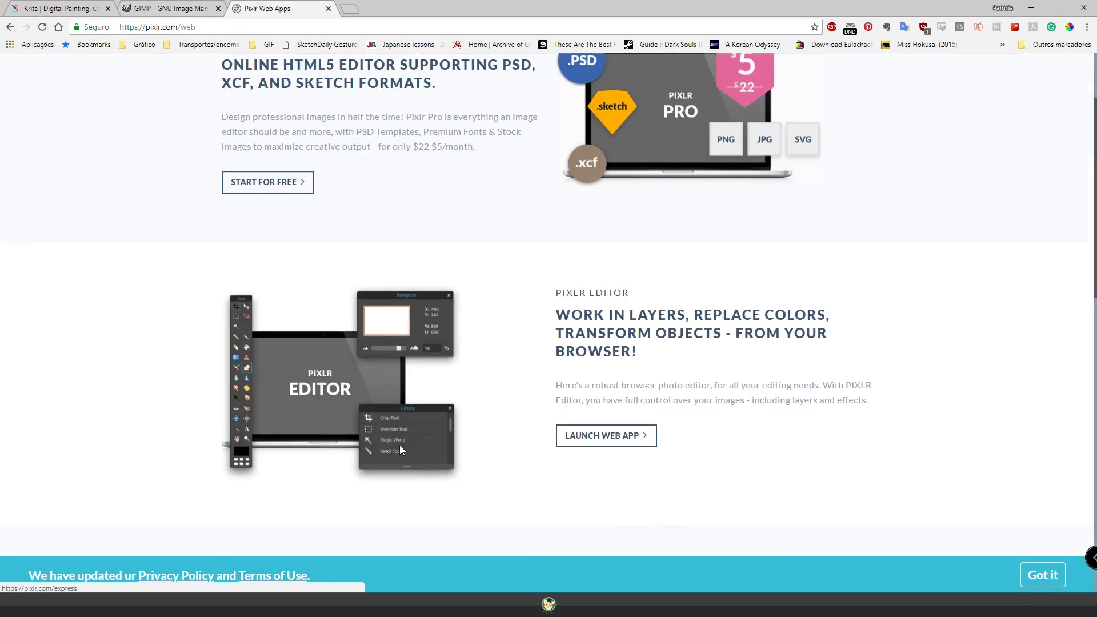
pyautogui.scroll(3, 400, 444)
pyautogui.scroll(-3, 400, 444)
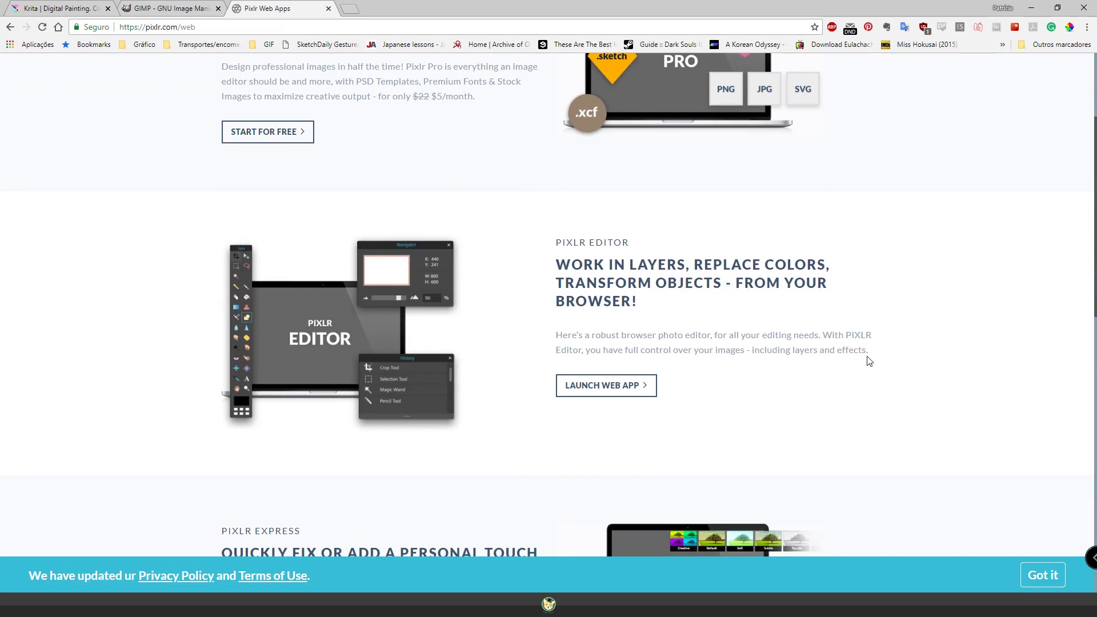
pyautogui.scroll(-11, 437, 246)
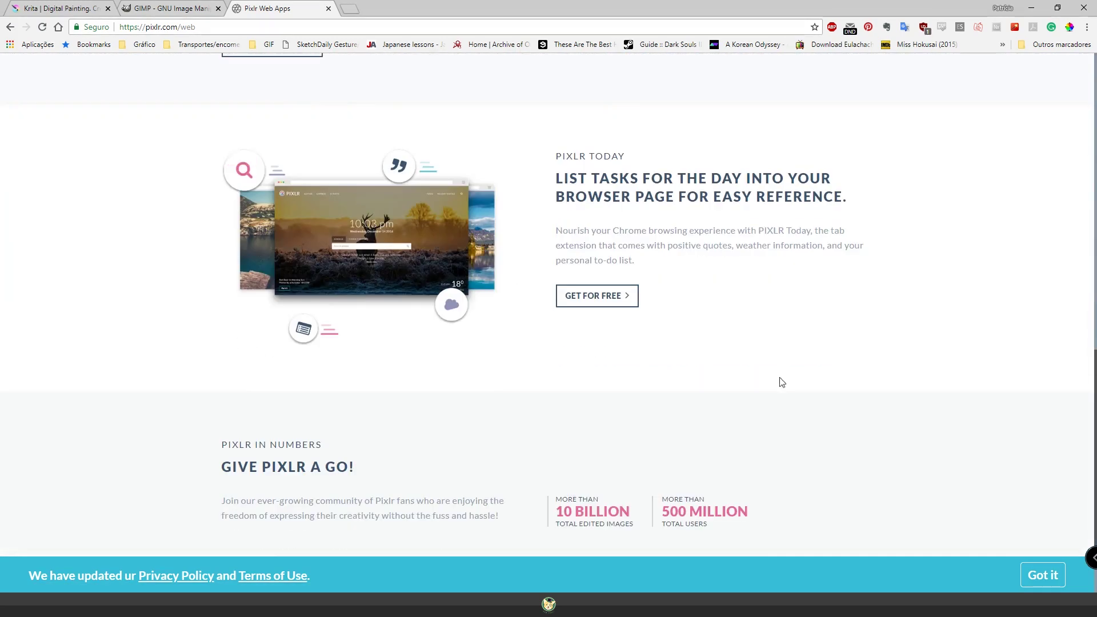
pyautogui.scroll(15, 828, 400)
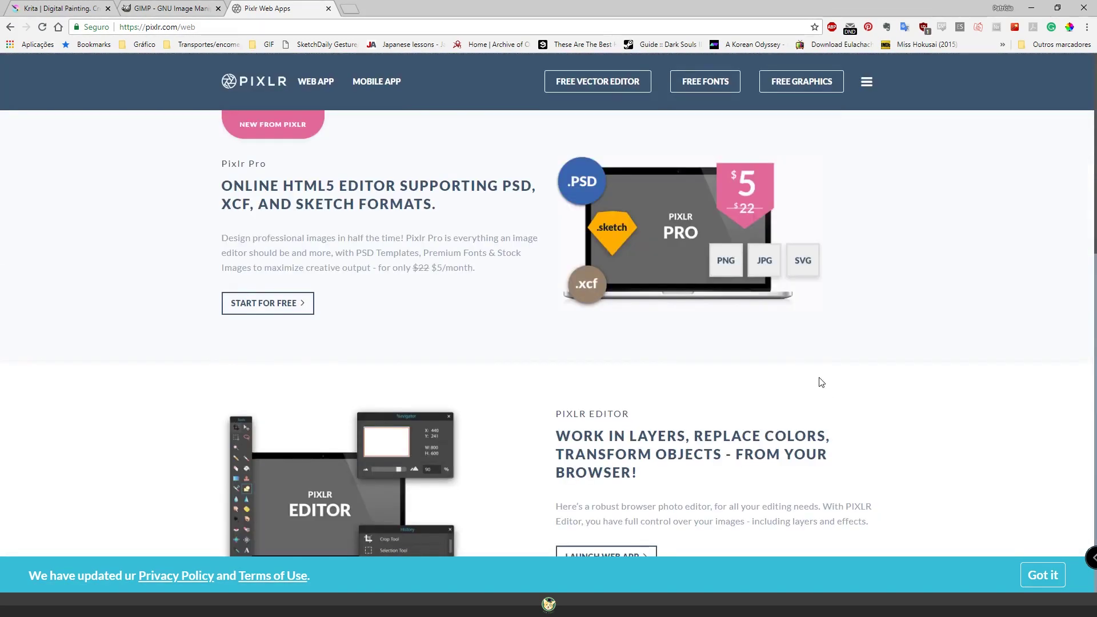
pyautogui.scroll(-5, 487, 286)
pyautogui.scroll(-1, 486, 287)
pyautogui.click(587, 276)
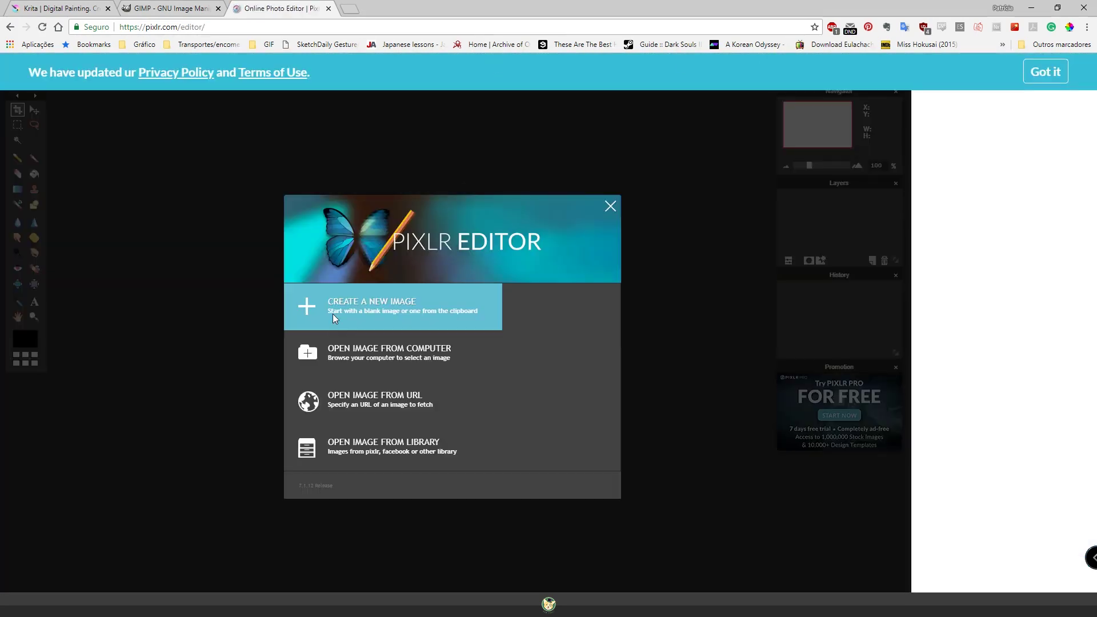
# Create a new blank image with a width of 1000 and a height of 1000 pixels.
pyautogui.click(417, 309)
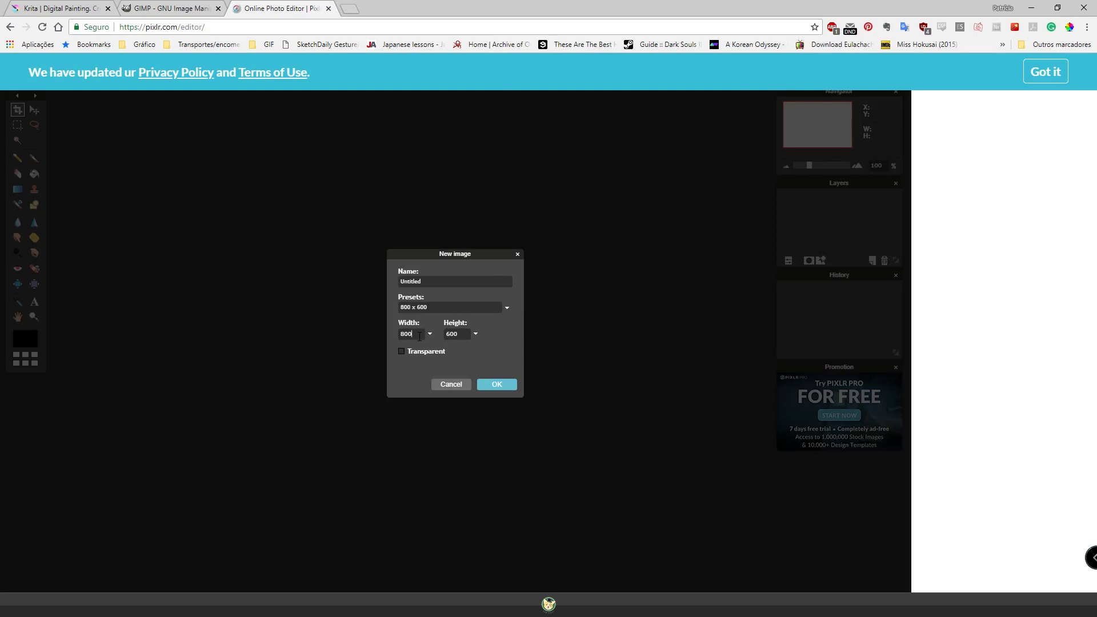
pyautogui.press('BackSpace')
pyautogui.press('BackSpace')
pyautogui.press('BackSpace')
pyautogui.write('1000')
pyautogui.press('Tab')
pyautogui.press('BackSpace')
pyautogui.press('BackSpace')
pyautogui.press('BackSpace')
pyautogui.write('1000')
pyautogui.click(497, 385)
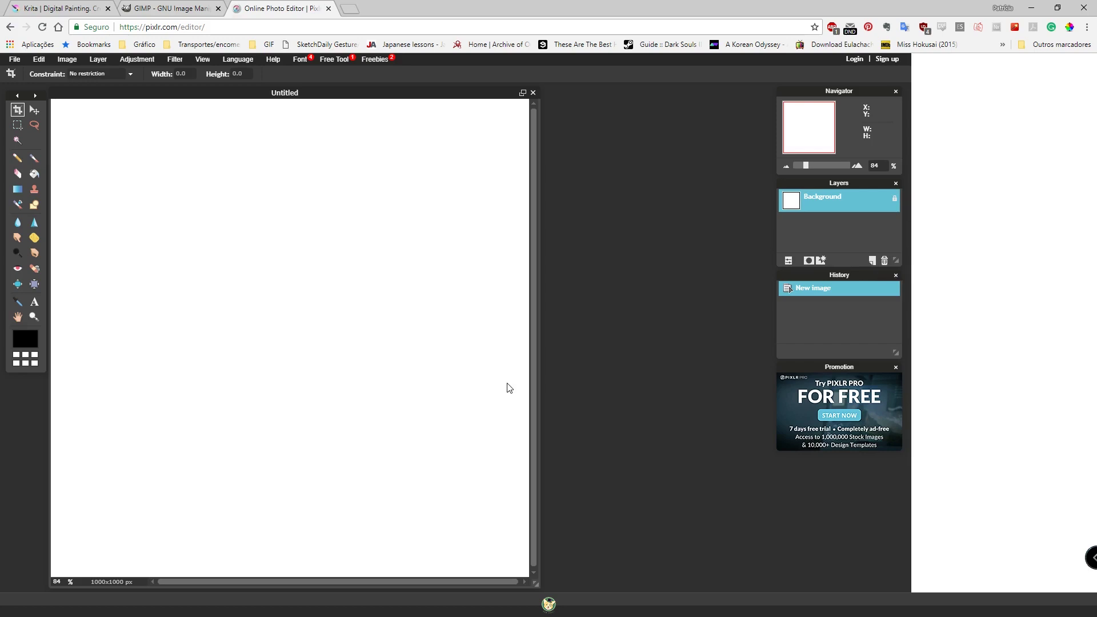
# Add a new layer above the background and look through the image adjustment options.
pyautogui.hotkey('ctrl', 'shift', 'n')
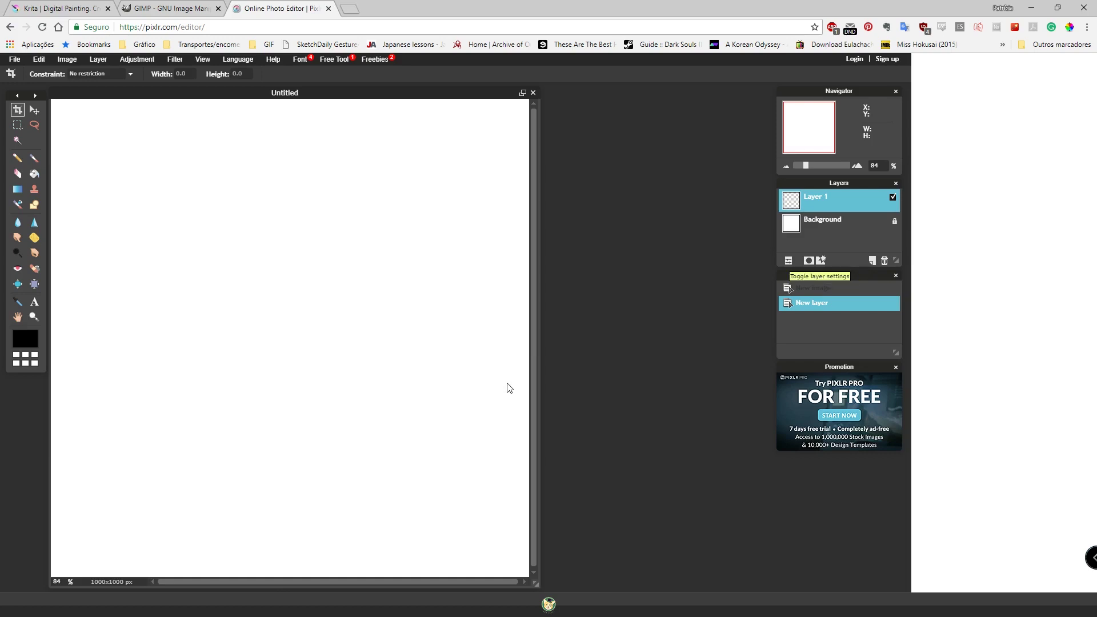
pyautogui.click(137, 59)
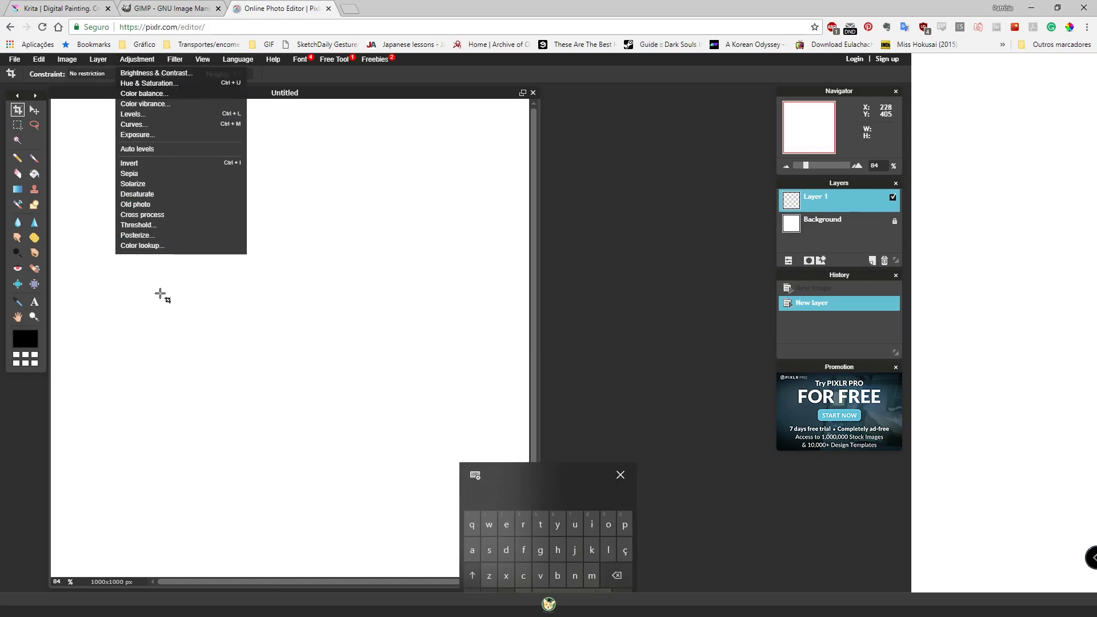
pyautogui.click(316, 309)
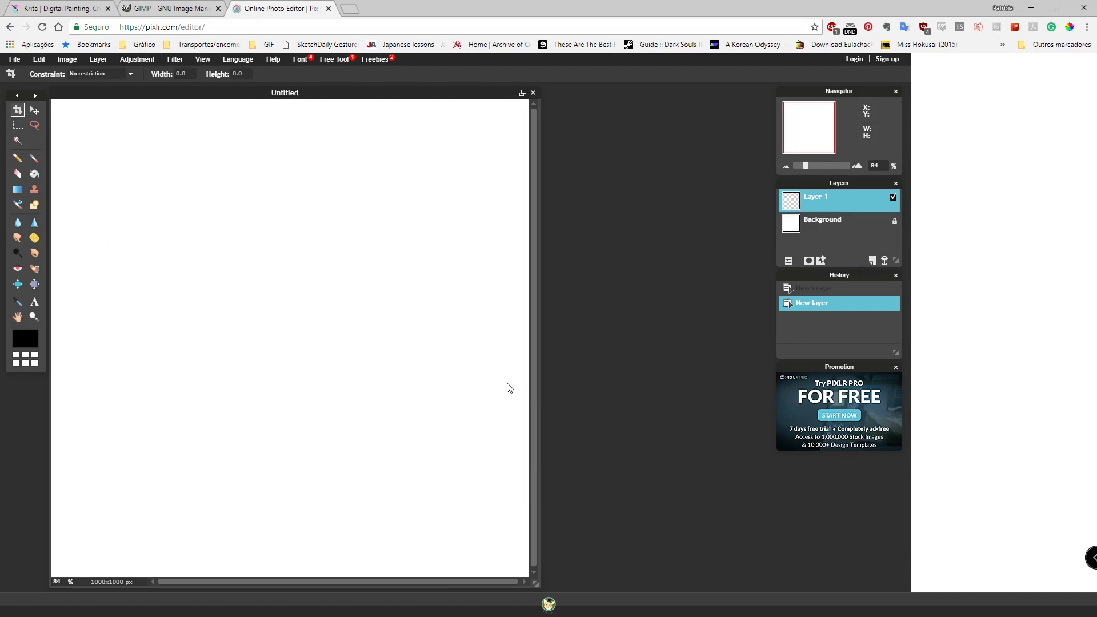
# Sketch overlapping circles and arcs with the Sketchy Pencil, first at size 1 and again at size 5.
pyautogui.press('n')
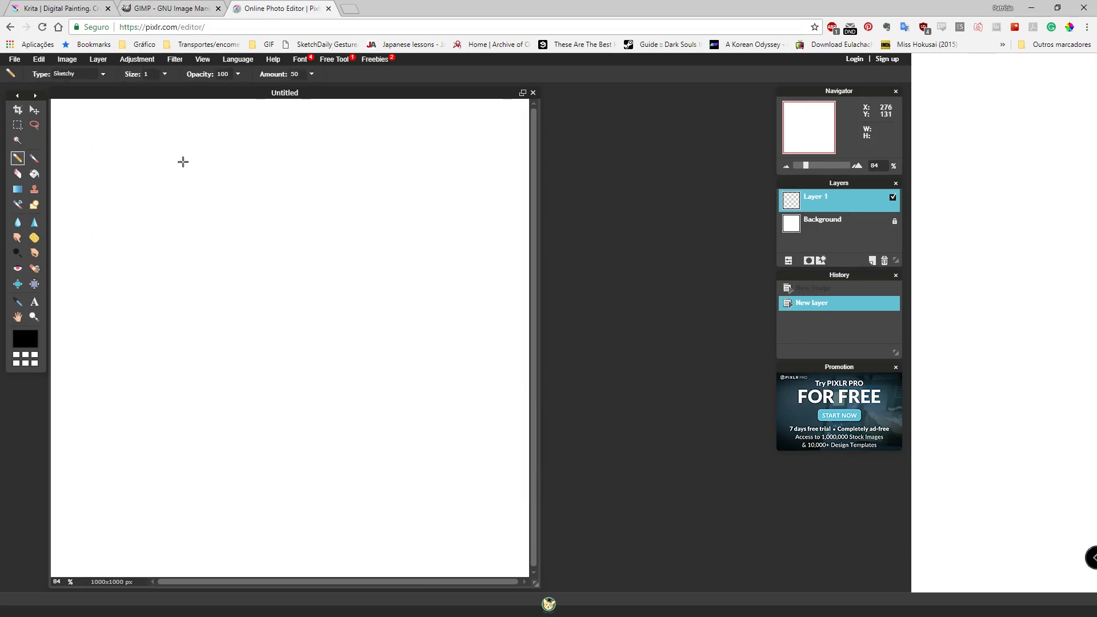
pyautogui.moveTo(219, 160)
pyautogui.mouseDown()
pyautogui.moveTo(242, 187)
pyautogui.moveTo(199, 186)
pyautogui.moveTo(225, 160)
pyautogui.moveTo(224, 199)
pyautogui.moveTo(238, 178)
pyautogui.moveTo(202, 188)
pyautogui.moveTo(230, 172)
pyautogui.moveTo(203, 181)
pyautogui.mouseUp()
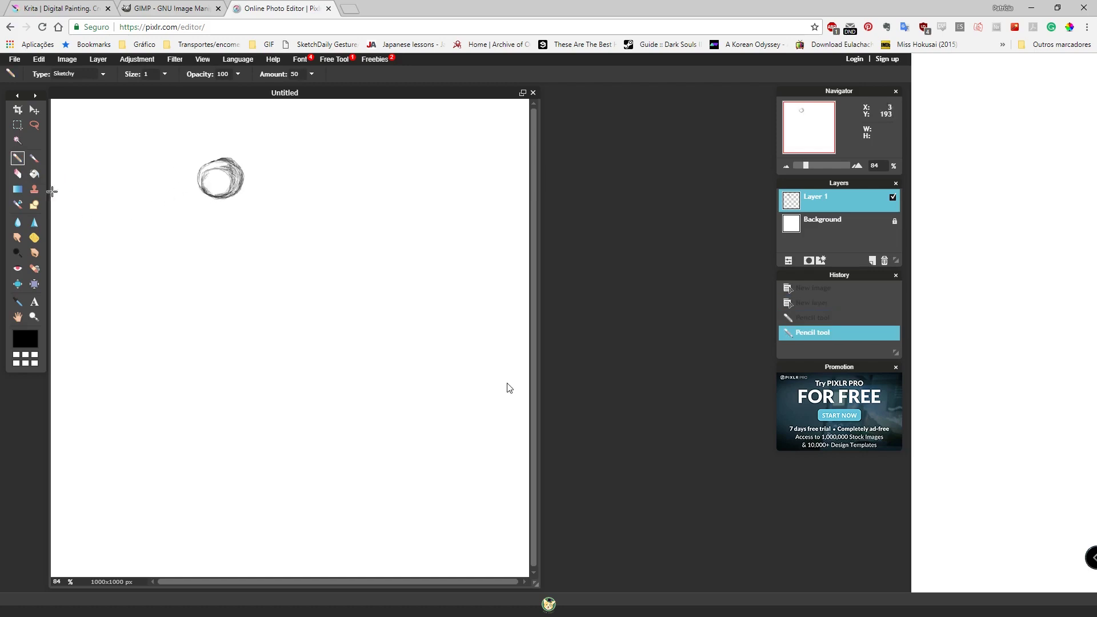
pyautogui.click(146, 74)
pyautogui.write('5')
pyautogui.moveTo(245, 223)
pyautogui.mouseDown()
pyautogui.moveTo(270, 237)
pyautogui.moveTo(264, 230)
pyautogui.mouseUp()
pyautogui.moveTo(314, 187)
pyautogui.mouseDown()
pyautogui.moveTo(265, 285)
pyautogui.moveTo(297, 172)
pyautogui.mouseUp()
pyautogui.moveTo(311, 224)
pyautogui.mouseDown()
pyautogui.moveTo(213, 152)
pyautogui.moveTo(204, 232)
pyautogui.moveTo(153, 213)
pyautogui.moveTo(202, 172)
pyautogui.moveTo(183, 219)
pyautogui.moveTo(195, 166)
pyautogui.mouseUp()
pyautogui.moveTo(194, 268)
pyautogui.mouseDown()
pyautogui.moveTo(204, 309)
pyautogui.moveTo(154, 283)
pyautogui.moveTo(209, 261)
pyautogui.moveTo(203, 313)
pyautogui.moveTo(153, 296)
pyautogui.moveTo(192, 271)
pyautogui.moveTo(176, 299)
pyautogui.mouseUp()
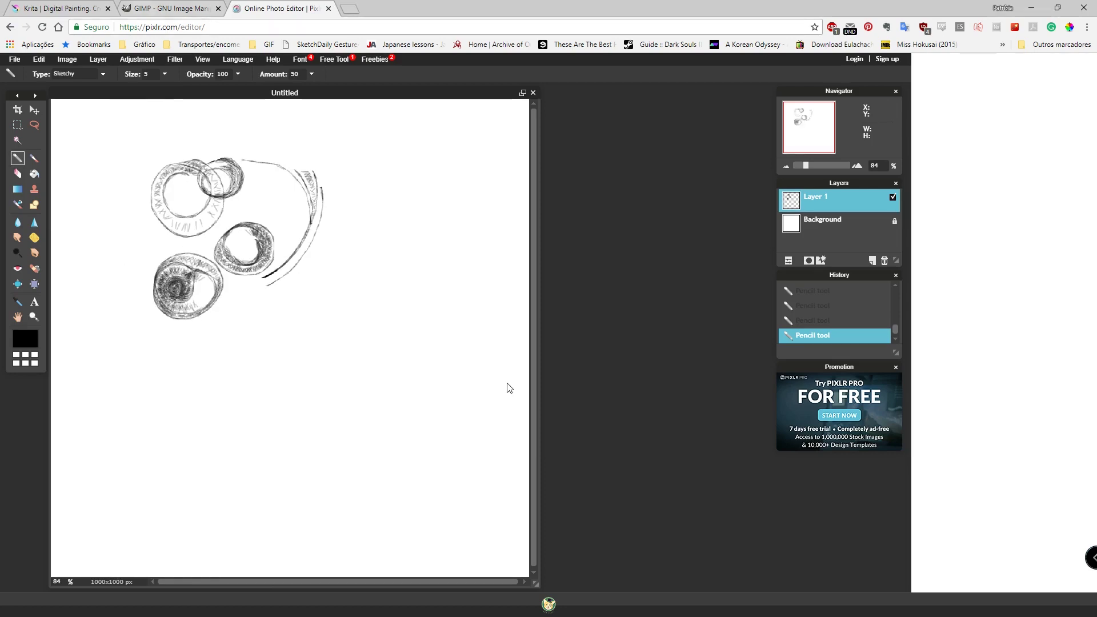
# Try the Pencil's Plain, Trail and Shaded types with curved strokes around the circles.
pyautogui.click(79, 73)
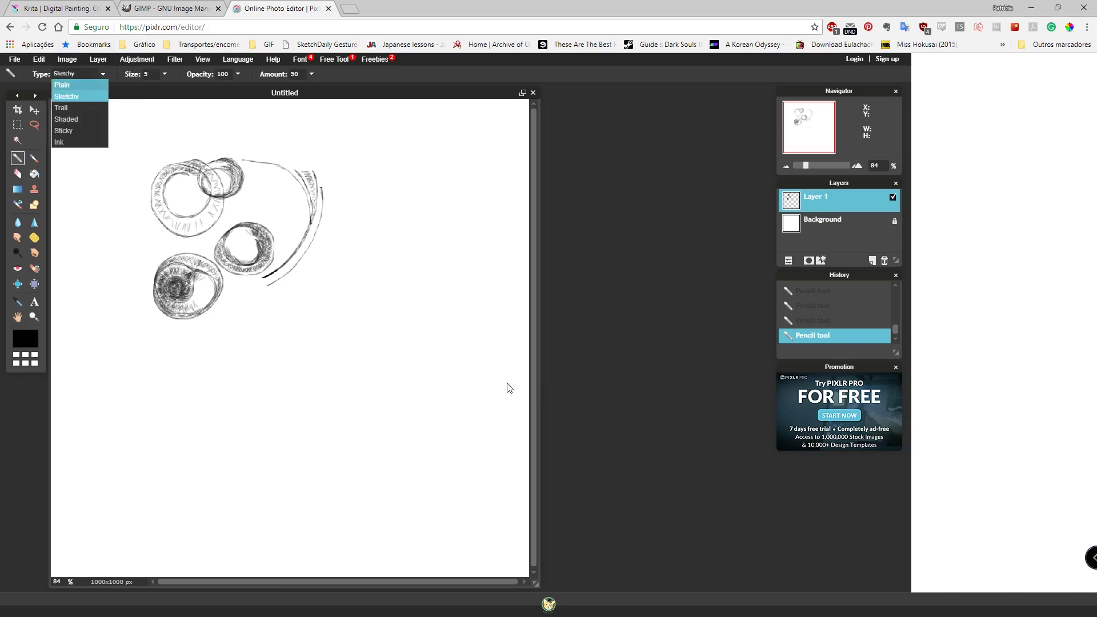
pyautogui.click(68, 96)
pyautogui.moveTo(361, 199); pyautogui.dragTo(318, 290)
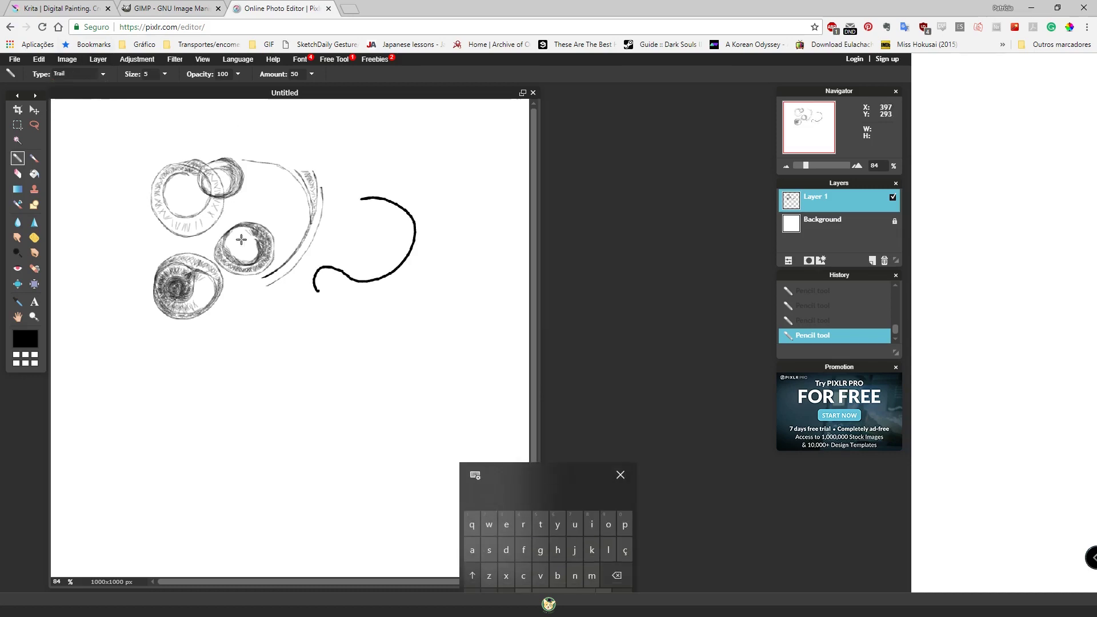
pyautogui.moveTo(260, 339)
pyautogui.mouseDown()
pyautogui.moveTo(366, 263)
pyautogui.moveTo(252, 334)
pyautogui.moveTo(318, 394)
pyautogui.mouseUp()
pyautogui.click(79, 73)
pyautogui.click(73, 120)
pyautogui.moveTo(154, 165); pyautogui.dragTo(125, 194)
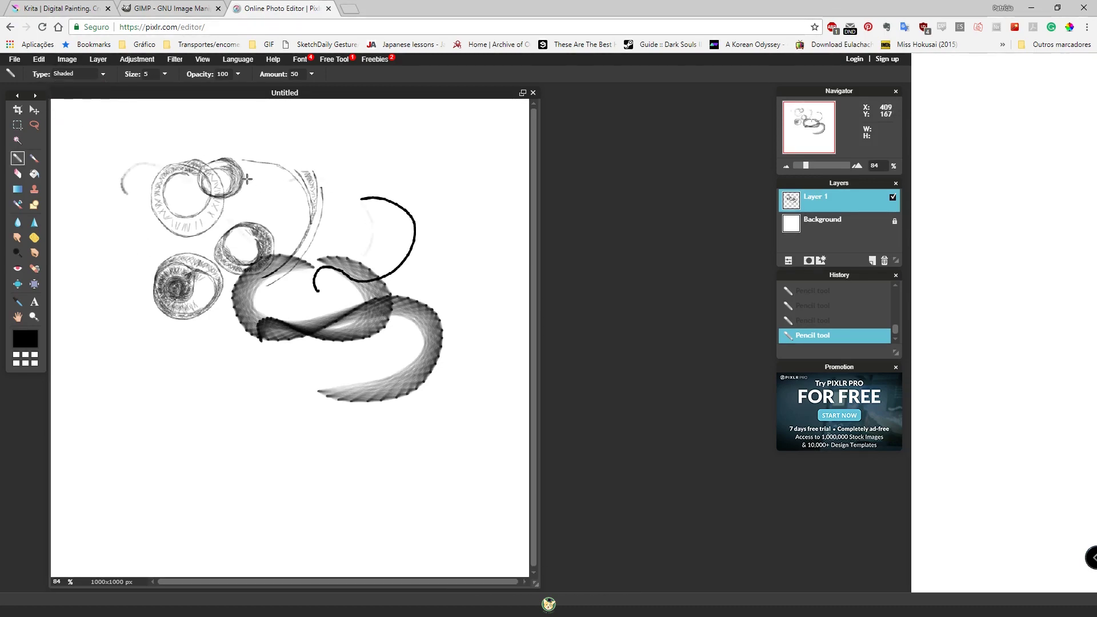
# Draw one long curved stroke with the Sticky Pencil type and another with the Ink type.
pyautogui.click(78, 74)
pyautogui.click(63, 130)
pyautogui.moveTo(138, 169)
pyautogui.mouseDown()
pyautogui.moveTo(305, 234)
pyautogui.moveTo(352, 215)
pyautogui.mouseUp()
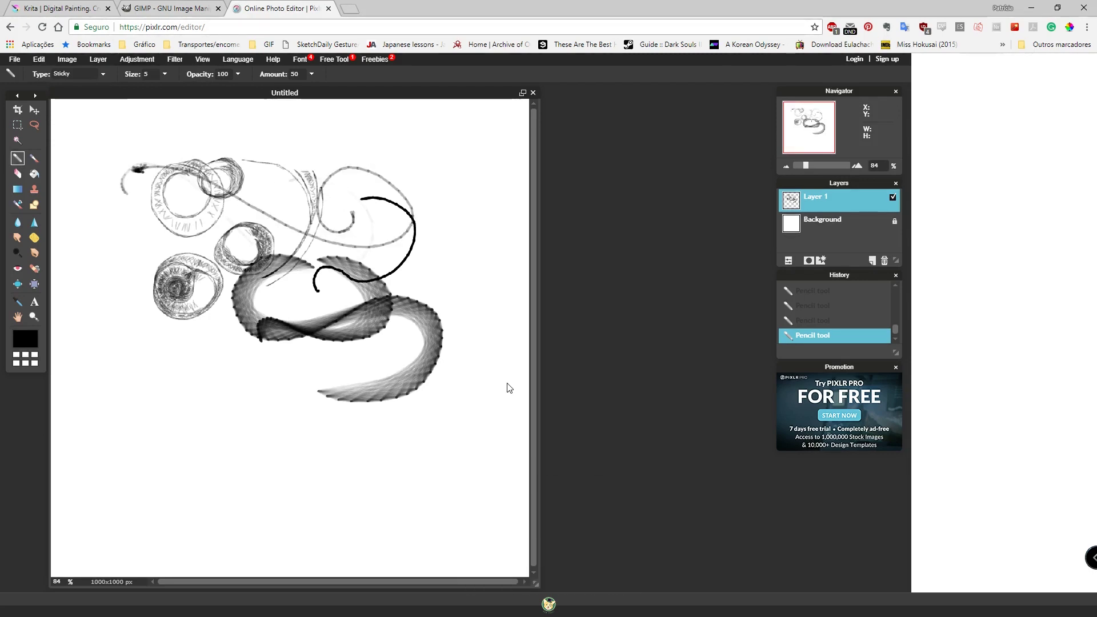
pyautogui.click(79, 74)
pyautogui.click(59, 141)
pyautogui.moveTo(108, 220)
pyautogui.mouseDown()
pyautogui.moveTo(137, 235)
pyautogui.moveTo(191, 296)
pyautogui.moveTo(166, 294)
pyautogui.mouseUp()
# Paint a soft curved stroke with the size 50 Brush and several thick strokes with the hard size 30 brush.
pyautogui.click(34, 158)
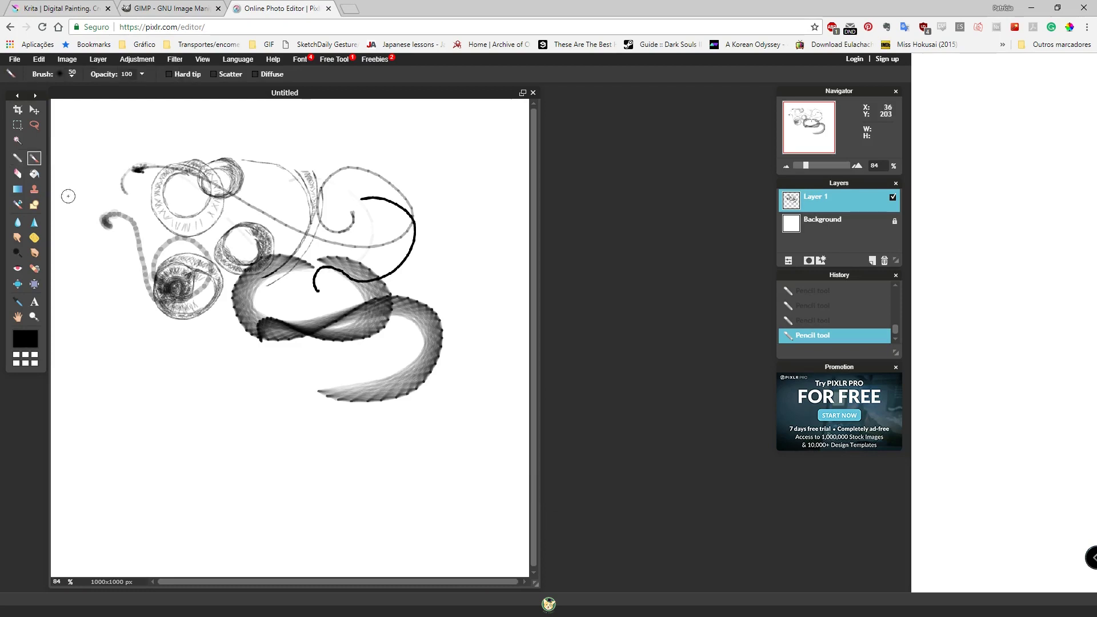
pyautogui.moveTo(166, 357)
pyautogui.mouseDown()
pyautogui.moveTo(294, 378)
pyautogui.moveTo(311, 252)
pyautogui.mouseUp()
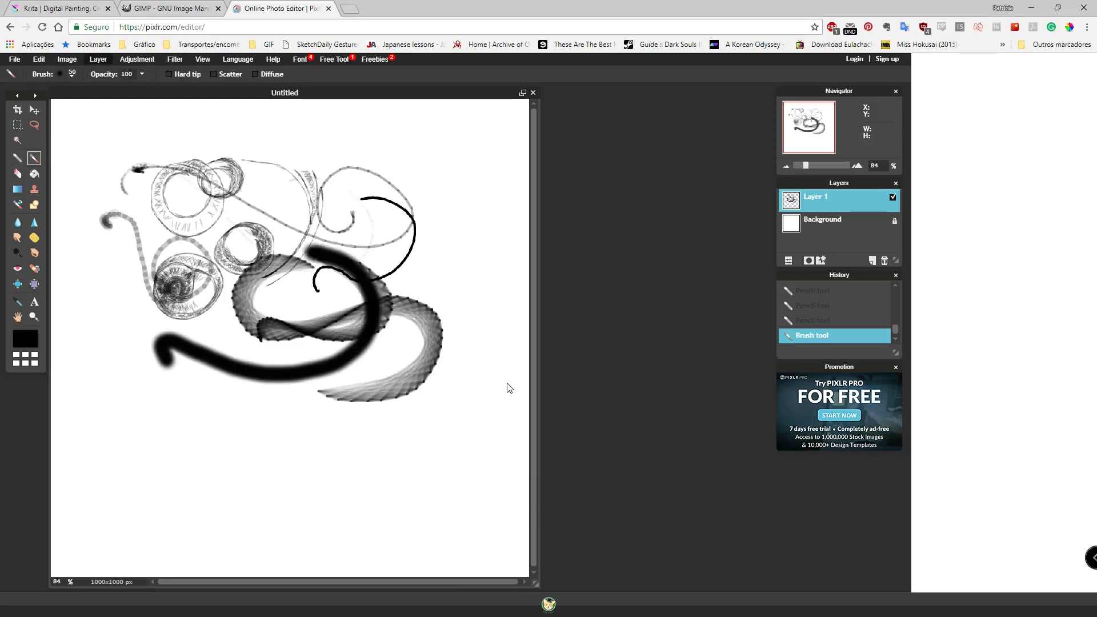
pyautogui.rightClick(508, 388)
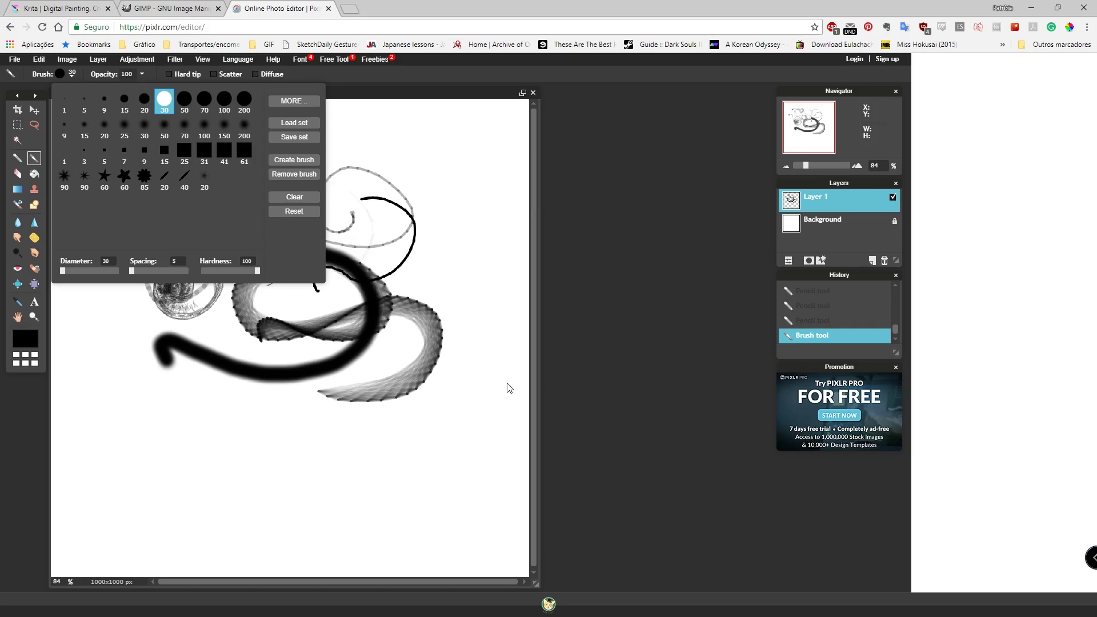
pyautogui.moveTo(458, 188)
pyautogui.mouseDown()
pyautogui.moveTo(437, 225)
pyautogui.moveTo(313, 215)
pyautogui.moveTo(306, 303)
pyautogui.moveTo(247, 298)
pyautogui.mouseUp()
pyautogui.click(276, 171)
pyautogui.click(278, 163)
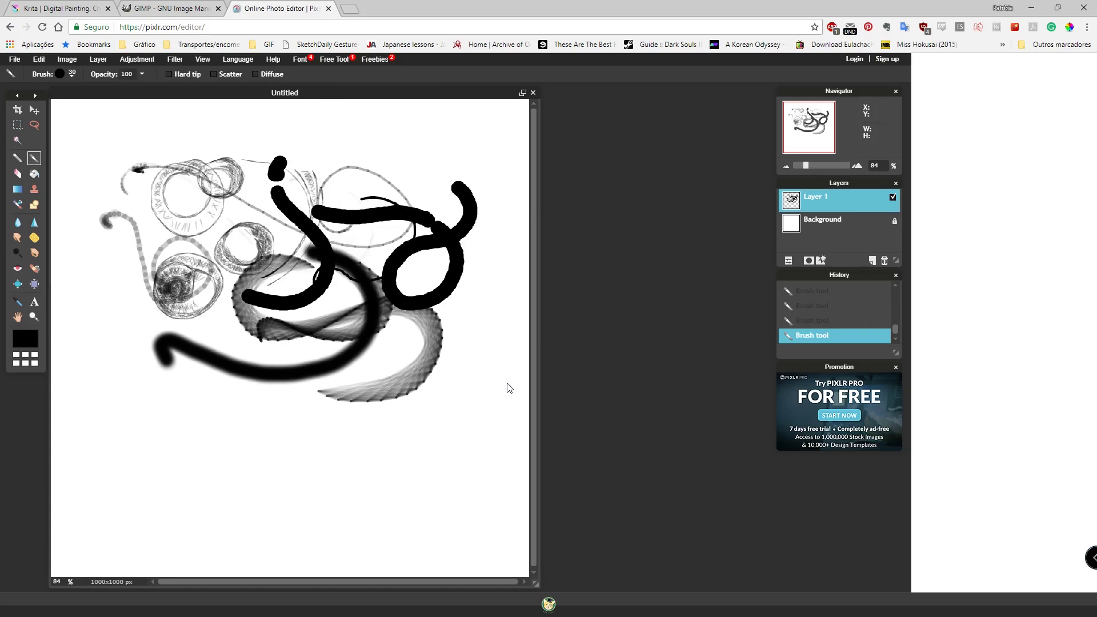
pyautogui.moveTo(170, 387)
pyautogui.mouseDown()
pyautogui.moveTo(371, 265)
pyautogui.moveTo(229, 240)
pyautogui.mouseUp()
pyautogui.moveTo(177, 294)
pyautogui.mouseDown()
pyautogui.moveTo(158, 251)
pyautogui.moveTo(235, 208)
pyautogui.moveTo(265, 287)
pyautogui.moveTo(208, 291)
pyautogui.mouseUp()
pyautogui.moveTo(224, 233)
pyautogui.mouseDown()
pyautogui.moveTo(189, 272)
pyautogui.moveTo(220, 262)
pyautogui.mouseUp()
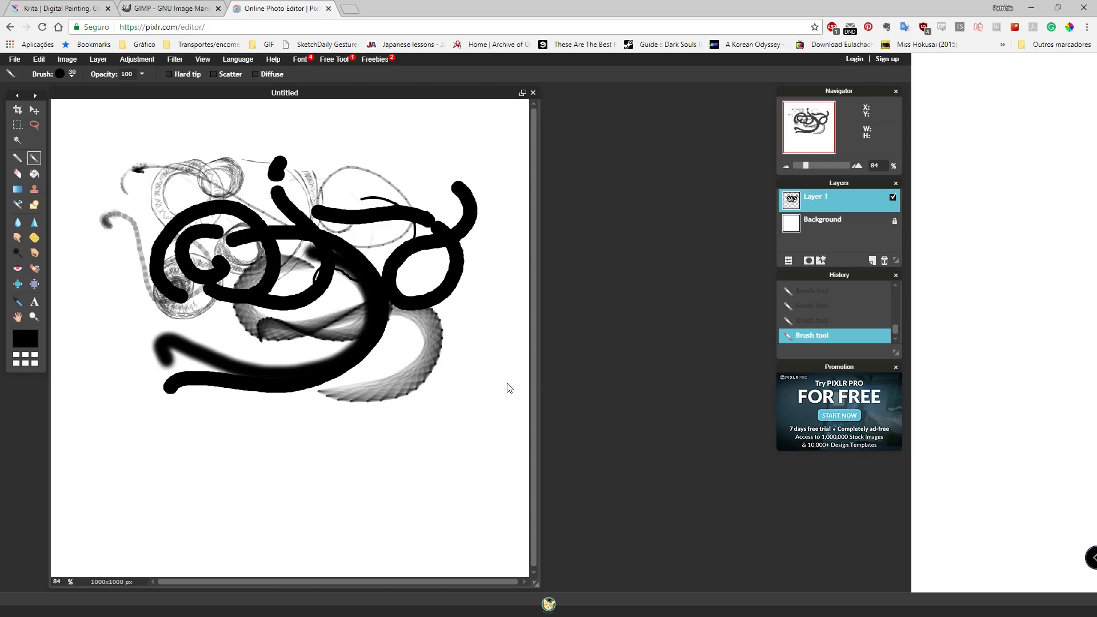
# Switch through the Move, Lasso and Crop tools and erase a soft diagonal band across the painted strokes.
pyautogui.press('v')
pyautogui.press('l')
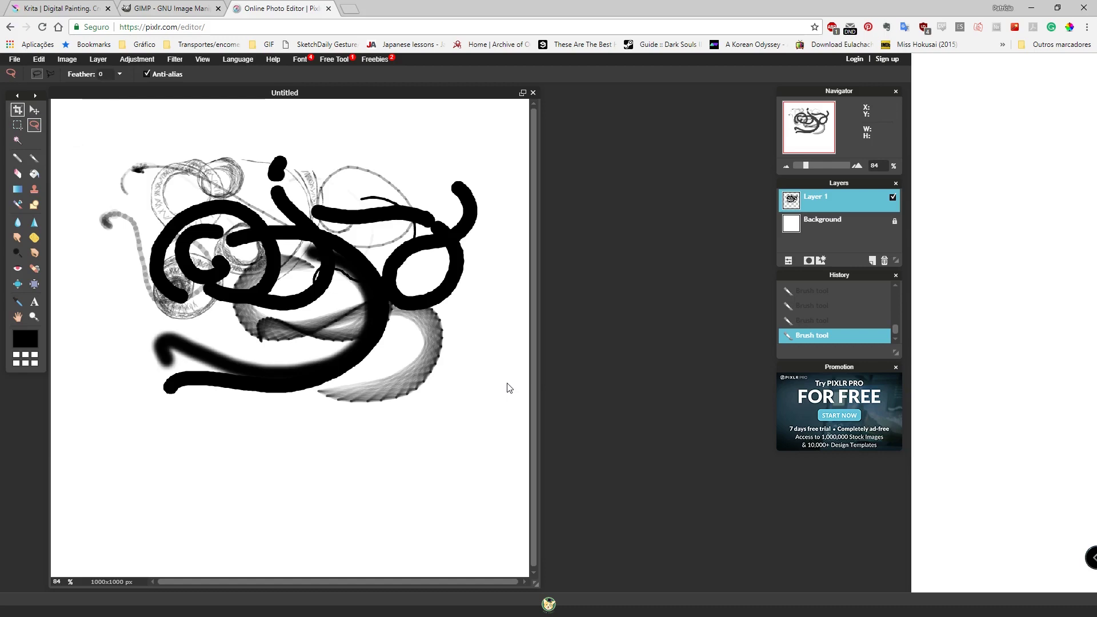
pyautogui.press('c')
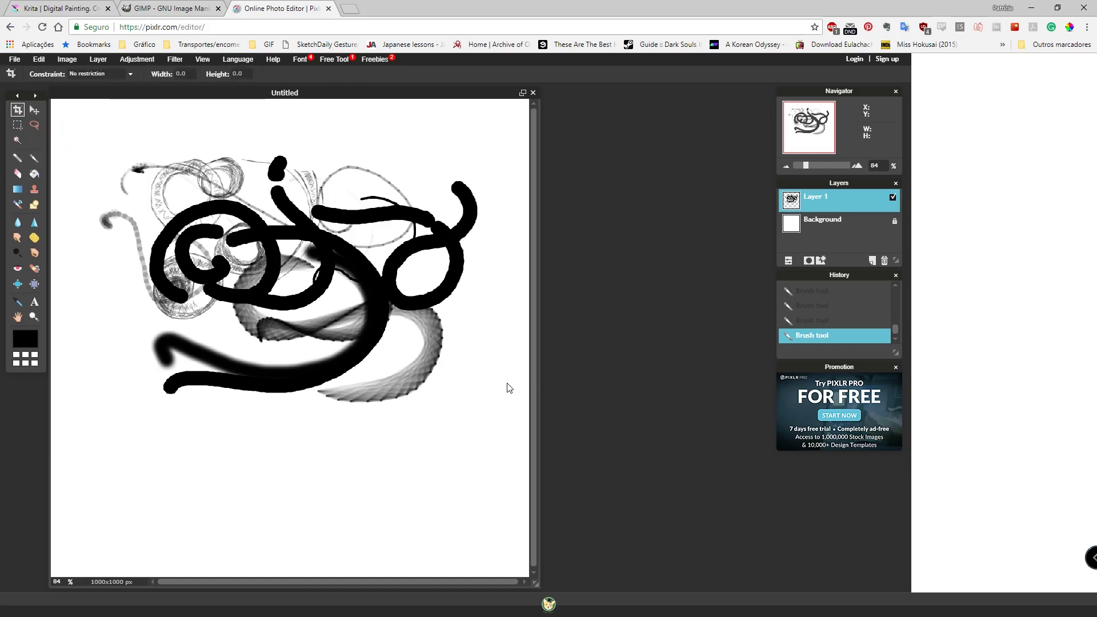
pyautogui.press('e')
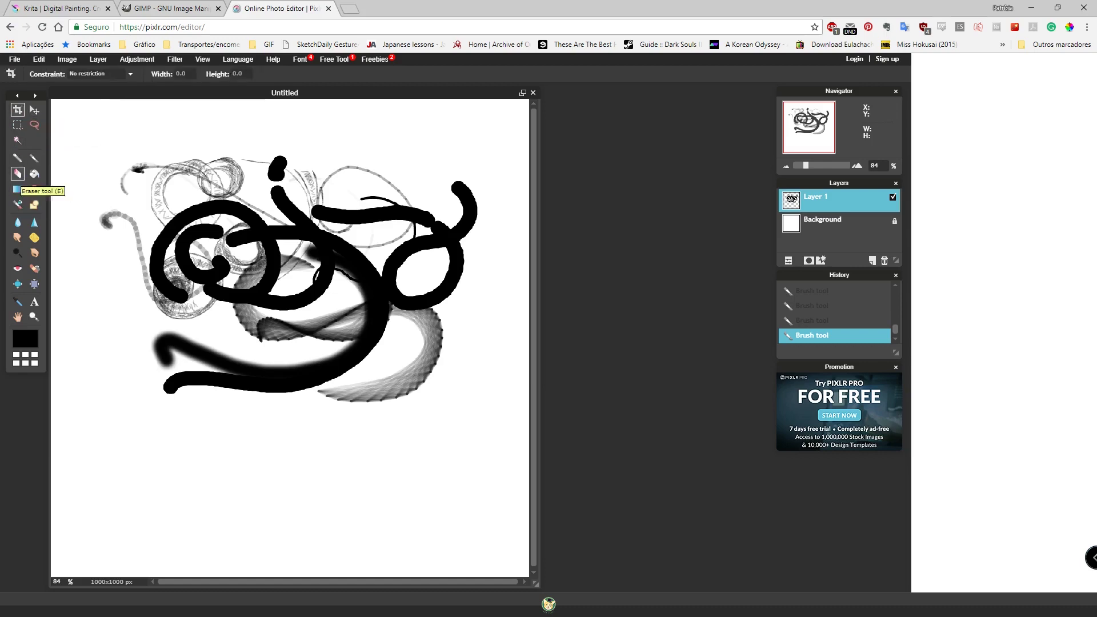
pyautogui.moveTo(209, 203)
pyautogui.mouseDown()
pyautogui.moveTo(195, 183)
pyautogui.moveTo(316, 325)
pyautogui.moveTo(261, 255)
pyautogui.moveTo(115, 159)
pyautogui.mouseUp()
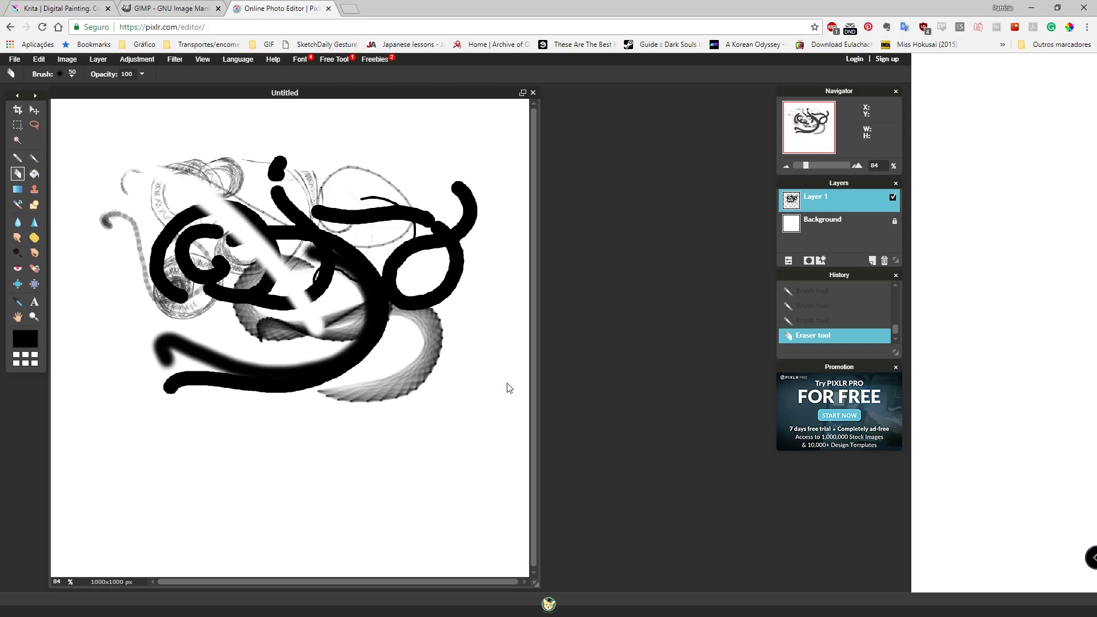
# Draw two filled black rectangles, a rounded rectangle and a line over the test strokes.
pyautogui.click(35, 204)
pyautogui.moveTo(124, 145)
pyautogui.mouseDown()
pyautogui.moveTo(217, 279)
pyautogui.moveTo(352, 389)
pyautogui.mouseUp()
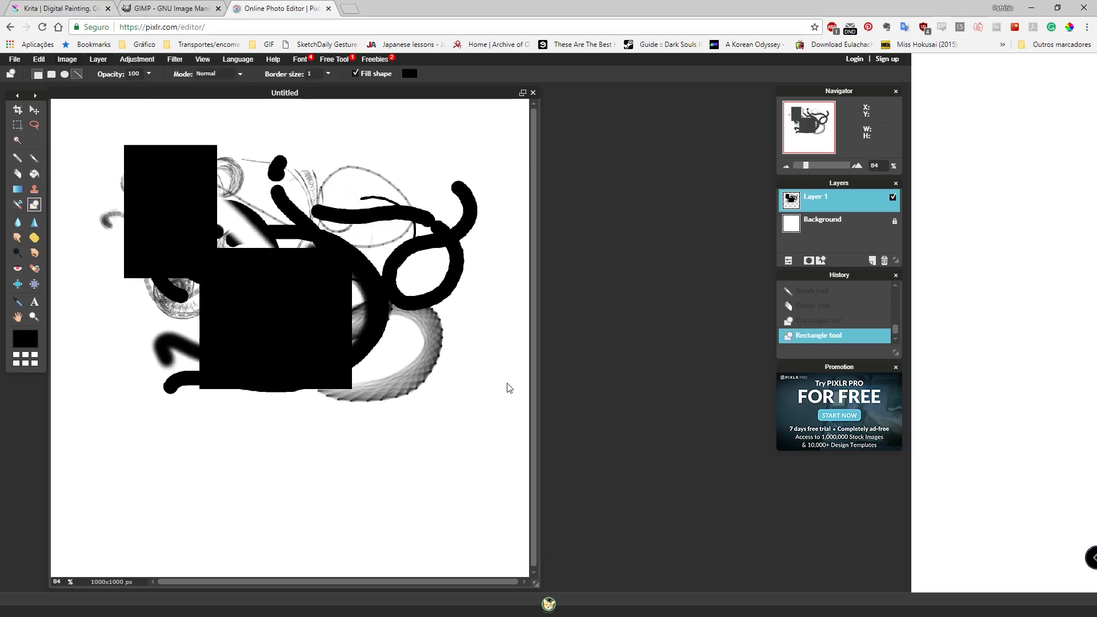
pyautogui.click(51, 74)
pyautogui.moveTo(259, 185); pyautogui.dragTo(365, 271)
pyautogui.click(77, 74)
pyautogui.moveTo(116, 127); pyautogui.dragTo(294, 165)
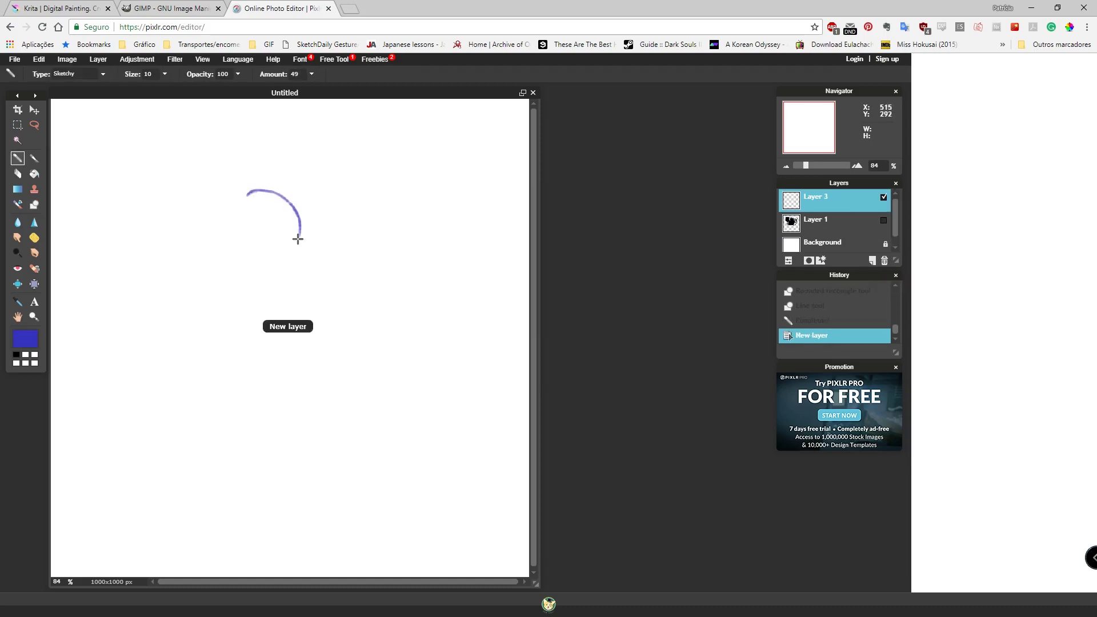
# Sketch the character's round head, face, puffy hair and body on a new layer with the blue Sketchy Pencil at size 10.
pyautogui.moveTo(297, 238)
pyautogui.mouseDown()
pyautogui.moveTo(245, 189)
pyautogui.moveTo(290, 270)
pyautogui.moveTo(308, 256)
pyautogui.moveTo(261, 253)
pyautogui.mouseUp()
pyautogui.moveTo(284, 235); pyautogui.dragTo(277, 269)
pyautogui.moveTo(296, 201)
pyautogui.mouseDown()
pyautogui.moveTo(268, 174)
pyautogui.moveTo(233, 178)
pyautogui.moveTo(178, 291)
pyautogui.mouseUp()
pyautogui.hotkey('ctrl', 'z')
pyautogui.moveTo(233, 178); pyautogui.dragTo(177, 292)
pyautogui.moveTo(324, 224)
pyautogui.mouseDown()
pyautogui.moveTo(328, 280)
pyautogui.moveTo(223, 267)
pyautogui.moveTo(294, 355)
pyautogui.mouseUp()
pyautogui.moveTo(292, 279); pyautogui.dragTo(312, 365)
pyautogui.moveTo(222, 291); pyautogui.dragTo(205, 360)
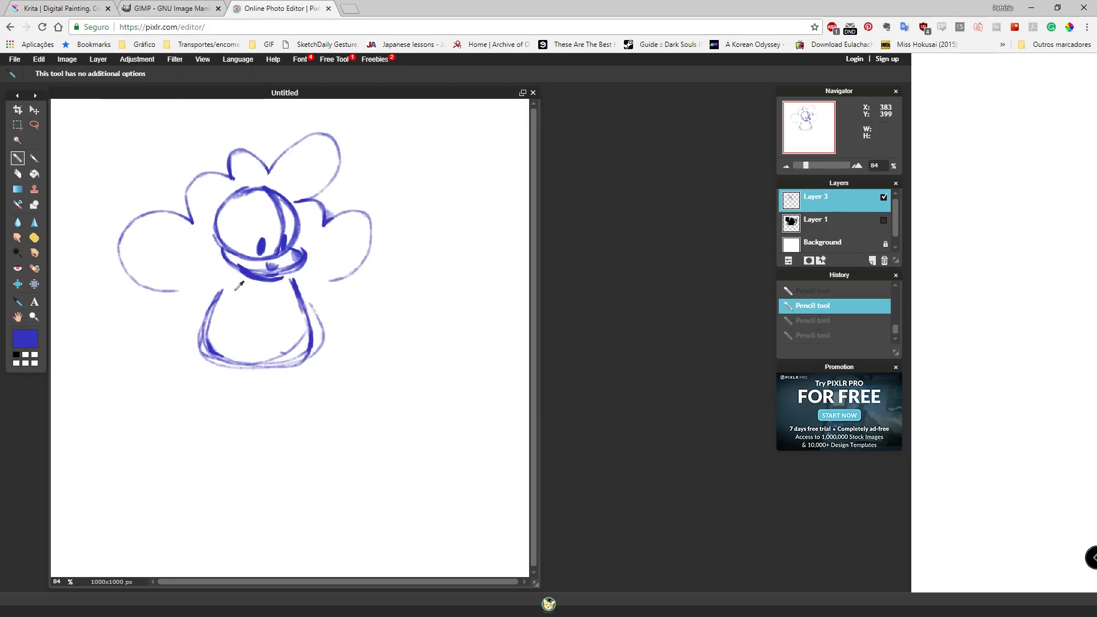
# Sketch the character's shoulders, lowered arm and raised arm, and add lines to the face and hair.
pyautogui.moveTo(234, 272); pyautogui.dragTo(186, 349)
pyautogui.moveTo(366, 280); pyautogui.dragTo(303, 343)
pyautogui.moveTo(314, 292)
pyautogui.mouseDown()
pyautogui.moveTo(366, 266)
pyautogui.moveTo(377, 283)
pyautogui.mouseUp()
pyautogui.moveTo(177, 348); pyautogui.dragTo(186, 377)
pyautogui.moveTo(202, 366); pyautogui.dragTo(207, 401)
pyautogui.hotkey('ctrl', 'z')
pyautogui.moveTo(195, 286); pyautogui.dragTo(246, 266)
pyautogui.moveTo(228, 234); pyautogui.dragTo(286, 200)
pyautogui.moveTo(194, 246); pyautogui.dragTo(283, 182)
pyautogui.moveTo(183, 286); pyautogui.dragTo(171, 306)
pyautogui.moveTo(128, 223); pyautogui.dragTo(142, 285)
# Sketch the character's legs and shoes below the body.
pyautogui.moveTo(205, 368)
pyautogui.mouseDown()
pyautogui.moveTo(224, 423)
pyautogui.moveTo(254, 414)
pyautogui.mouseUp()
pyautogui.moveTo(289, 371)
pyautogui.mouseDown()
pyautogui.moveTo(273, 413)
pyautogui.moveTo(252, 413)
pyautogui.mouseUp()
pyautogui.moveTo(258, 414)
pyautogui.mouseDown()
pyautogui.moveTo(290, 420)
pyautogui.moveTo(216, 426)
pyautogui.mouseUp()
pyautogui.moveTo(209, 363)
pyautogui.mouseDown()
pyautogui.moveTo(200, 386)
pyautogui.moveTo(226, 417)
pyautogui.mouseUp()
pyautogui.moveTo(288, 369); pyautogui.dragTo(277, 421)
pyautogui.moveTo(226, 386); pyautogui.dragTo(217, 414)
# Sketch a small figure in a dynamic pose beside the character's head.
pyautogui.moveTo(447, 147)
pyautogui.mouseDown()
pyautogui.moveTo(469, 230)
pyautogui.moveTo(466, 143)
pyautogui.mouseUp()
pyautogui.moveTo(466, 144)
pyautogui.mouseDown()
pyautogui.moveTo(472, 210)
pyautogui.moveTo(472, 180)
pyautogui.mouseUp()
pyautogui.moveTo(457, 186); pyautogui.dragTo(409, 232)
pyautogui.moveTo(466, 183); pyautogui.dragTo(474, 235)
pyautogui.moveTo(467, 143); pyautogui.dragTo(498, 115)
pyautogui.moveTo(387, 170); pyautogui.dragTo(427, 154)
pyautogui.moveTo(454, 137)
pyautogui.mouseDown()
pyautogui.moveTo(453, 117)
pyautogui.moveTo(446, 152)
pyautogui.moveTo(477, 186)
pyautogui.moveTo(414, 226)
pyautogui.mouseUp()
pyautogui.moveTo(477, 189); pyautogui.dragTo(453, 212)
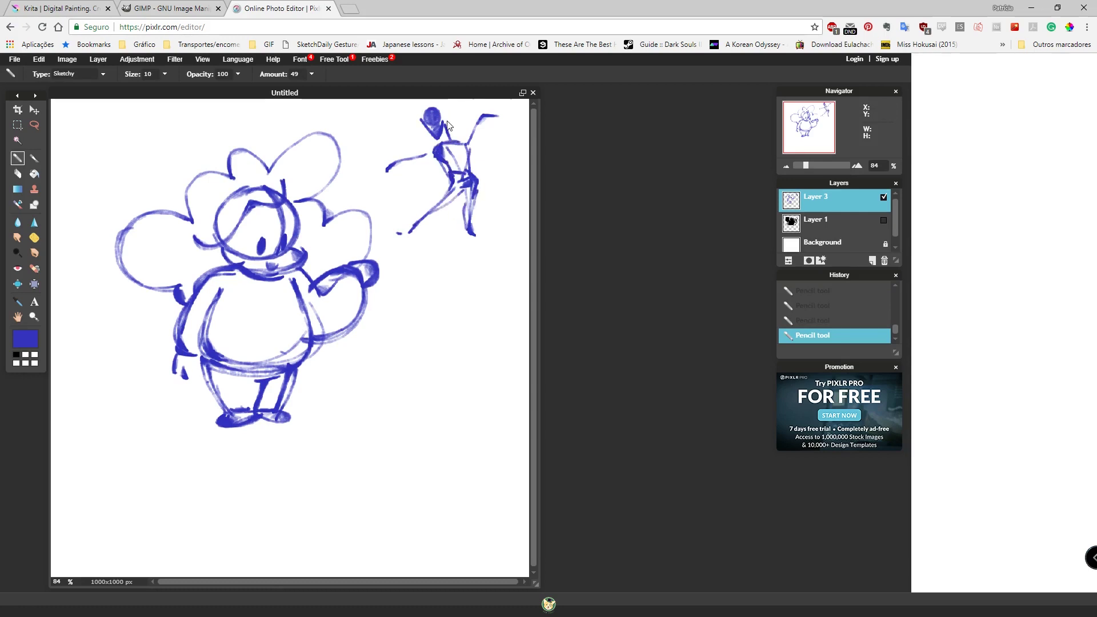
# Erase the small posed figure beside the character.
pyautogui.press('e')
pyautogui.moveTo(489, 112); pyautogui.dragTo(468, 232)
pyautogui.moveTo(438, 114)
pyautogui.mouseDown()
pyautogui.moveTo(453, 171)
pyautogui.moveTo(409, 231)
pyautogui.mouseUp()
# Draw curved stripes across the character's sweater and sleeves with the Pencil.
pyautogui.click(17, 158)
pyautogui.moveTo(225, 292); pyautogui.dragTo(289, 298)
pyautogui.moveTo(224, 336); pyautogui.dragTo(303, 332)
pyautogui.moveTo(332, 277); pyautogui.dragTo(349, 317)
pyautogui.moveTo(319, 295); pyautogui.dragTo(330, 332)
pyautogui.moveTo(200, 293)
pyautogui.mouseDown()
pyautogui.moveTo(211, 303)
pyautogui.moveTo(185, 332)
pyautogui.mouseUp()
# Try to free-transform the character sketch layer.
pyautogui.press('v')
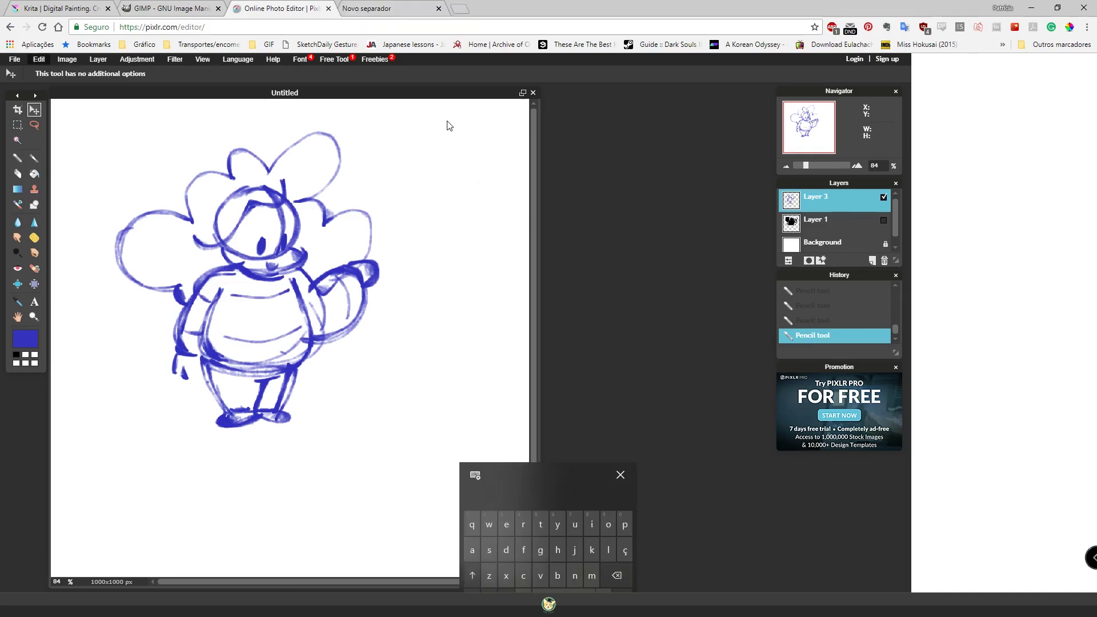
pyautogui.hotkey('ctrl', 't')
pyautogui.press('Return')
# Add more Pencil strokes to the character sketch.
pyautogui.press('n')
pyautogui.moveTo(246, 223)
pyautogui.mouseDown()
pyautogui.moveTo(320, 275)
pyautogui.moveTo(320, 289)
pyautogui.mouseUp()
pyautogui.moveTo(186, 366); pyautogui.dragTo(194, 457)
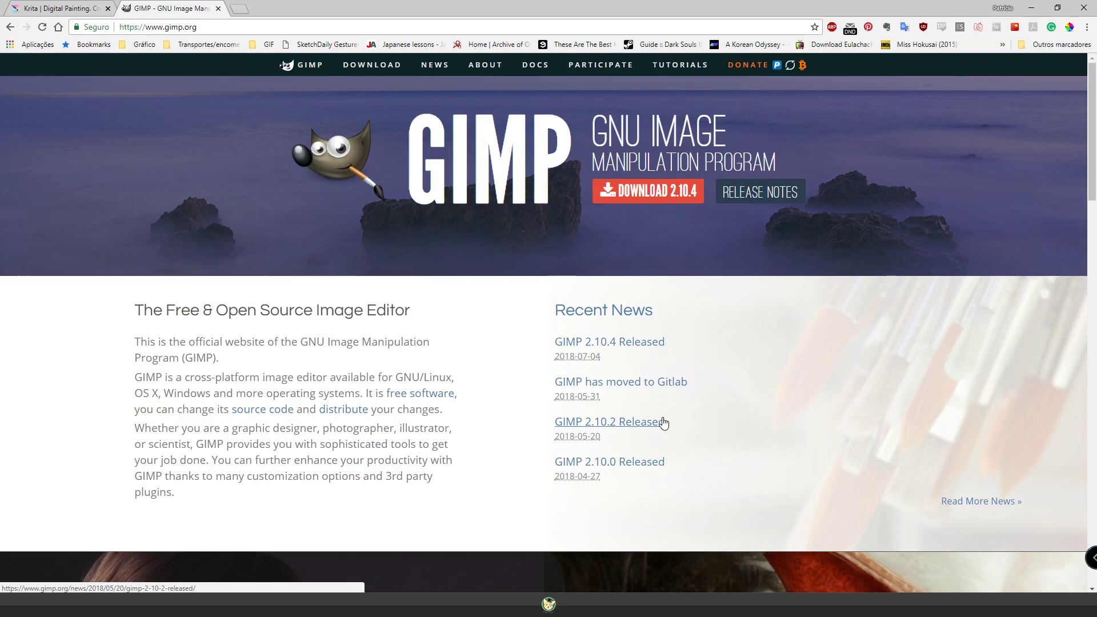
# Look over the feature sections on the GIMP website's home page.
pyautogui.scroll(-6, 657, 412)
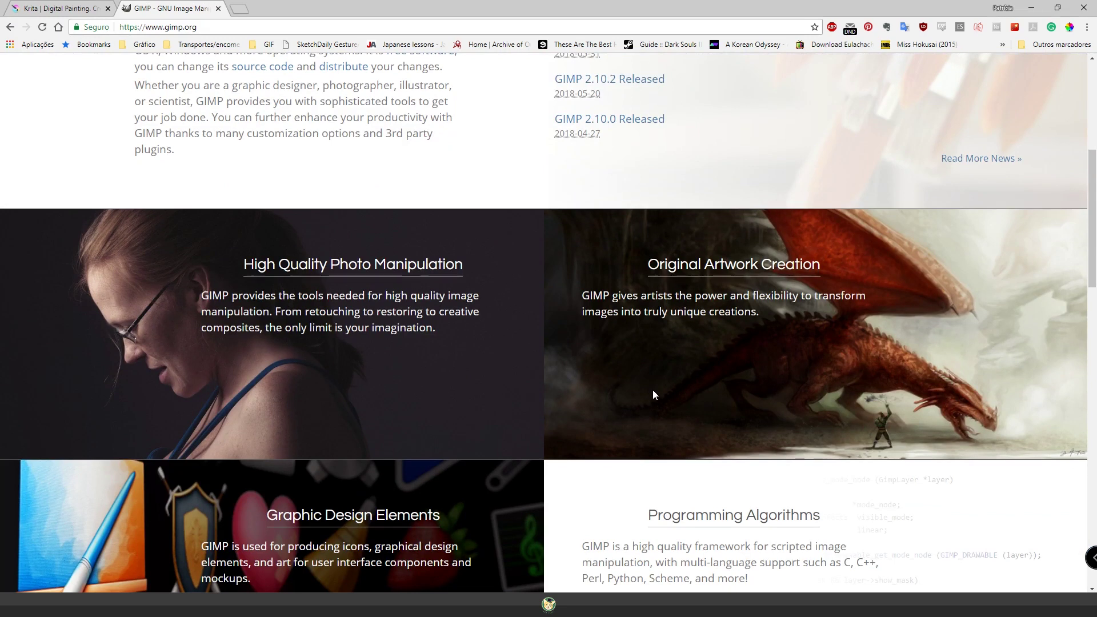
pyautogui.scroll(-3, 653, 392)
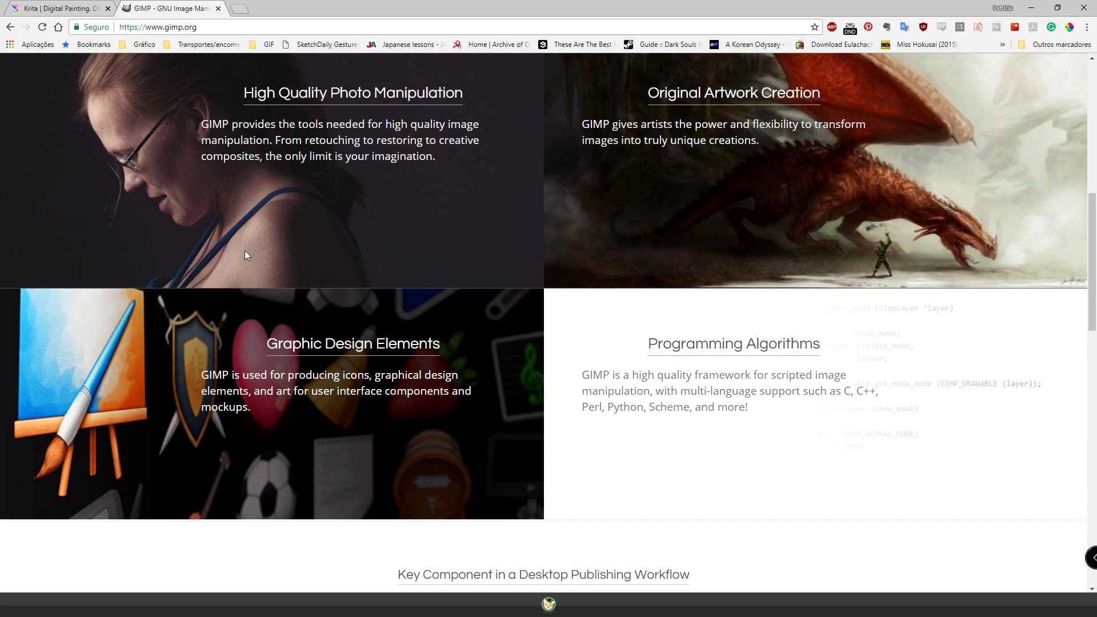
pyautogui.scroll(10, 251, 255)
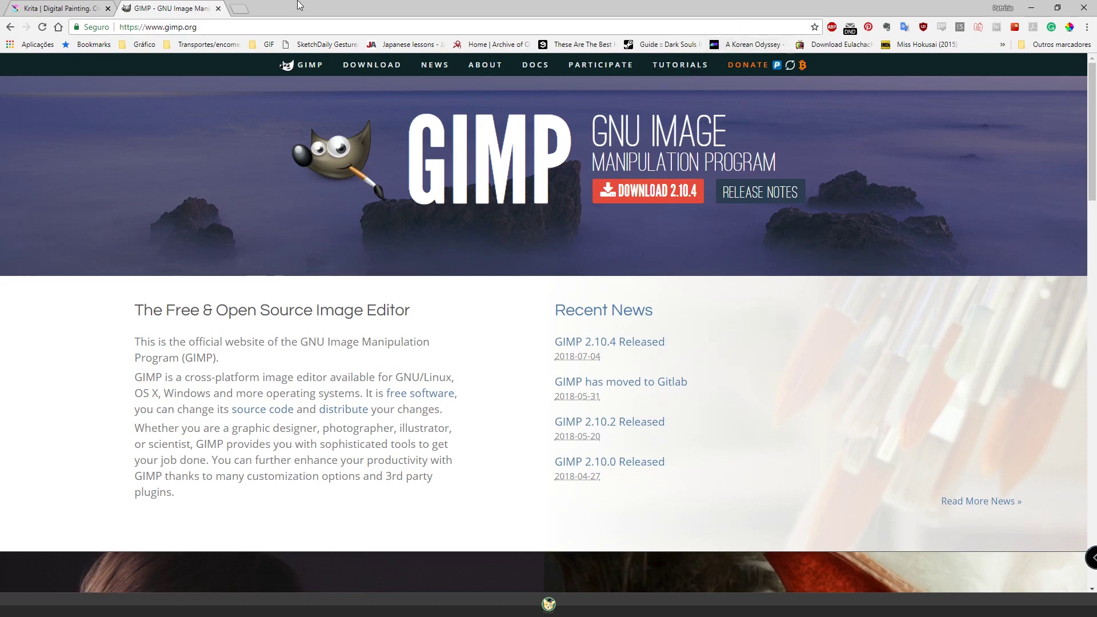
# Open the tutorials page of the GIMP website and look over its list of beginner, photo editing, painting and programming tutorials.
pyautogui.click(692, 67)
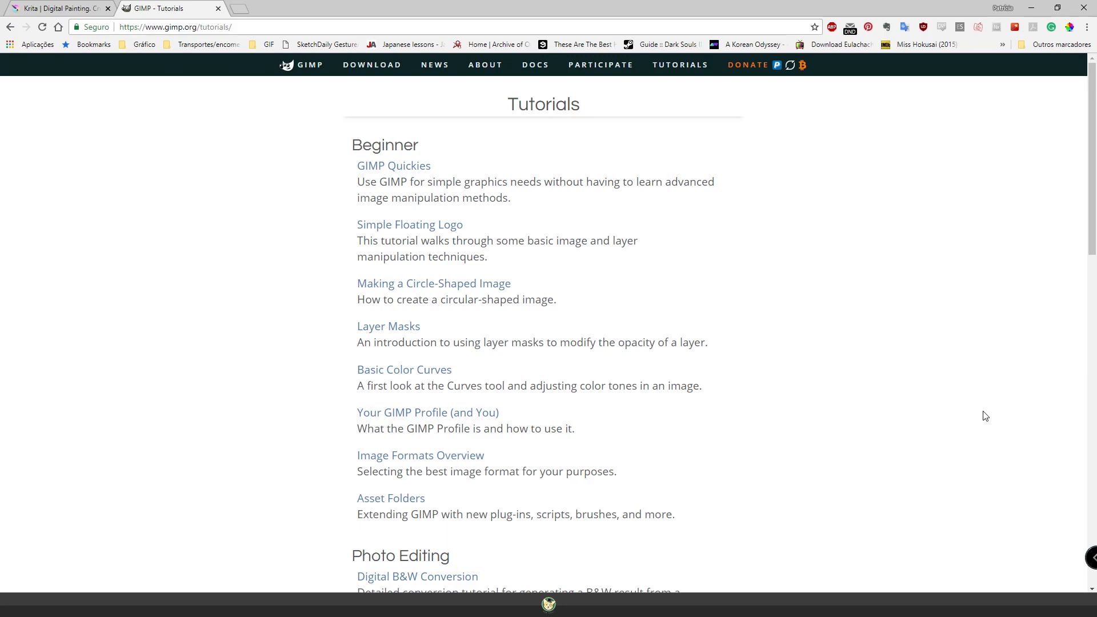
pyautogui.scroll(-15, 786, 250)
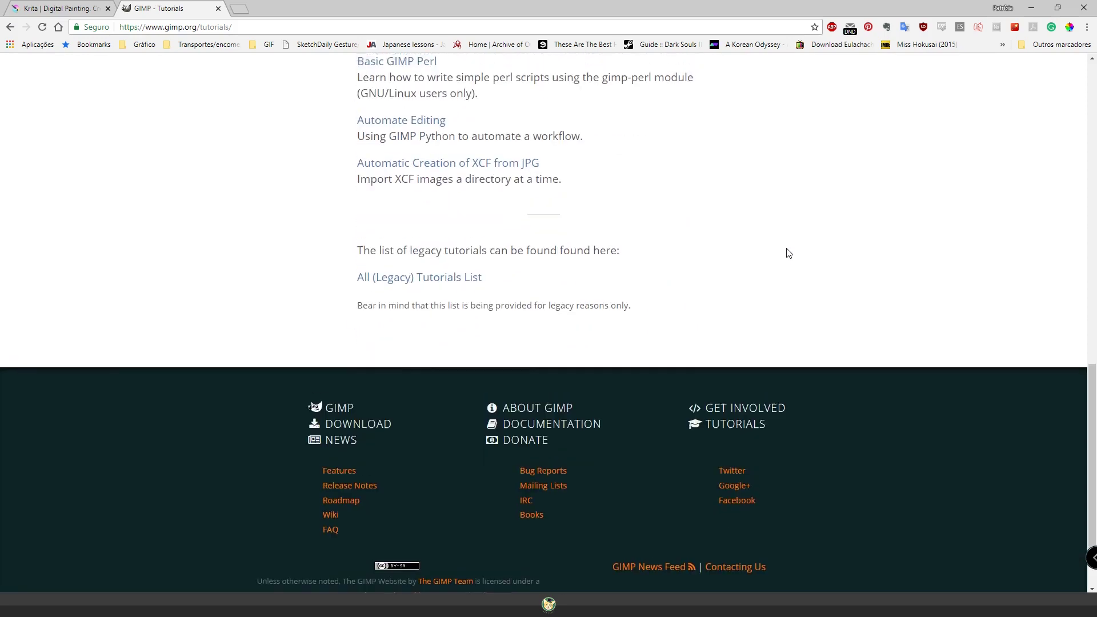
pyautogui.scroll(6, 788, 252)
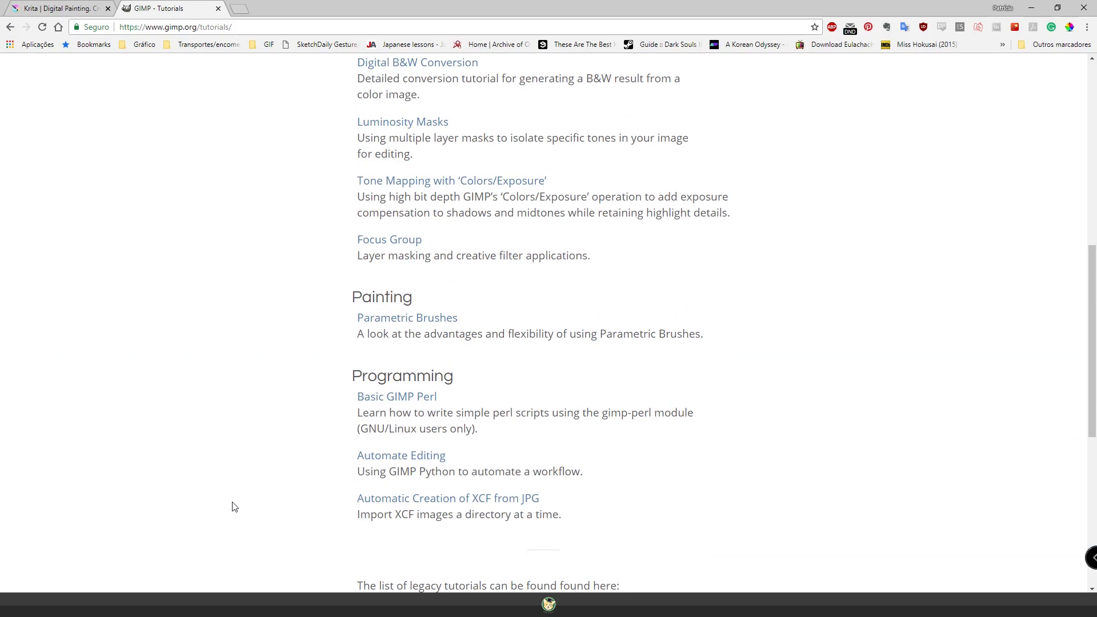
# Switch to the GIMP program and look through its view and editing commands.
pyautogui.hotkey('alt', 'Tab')
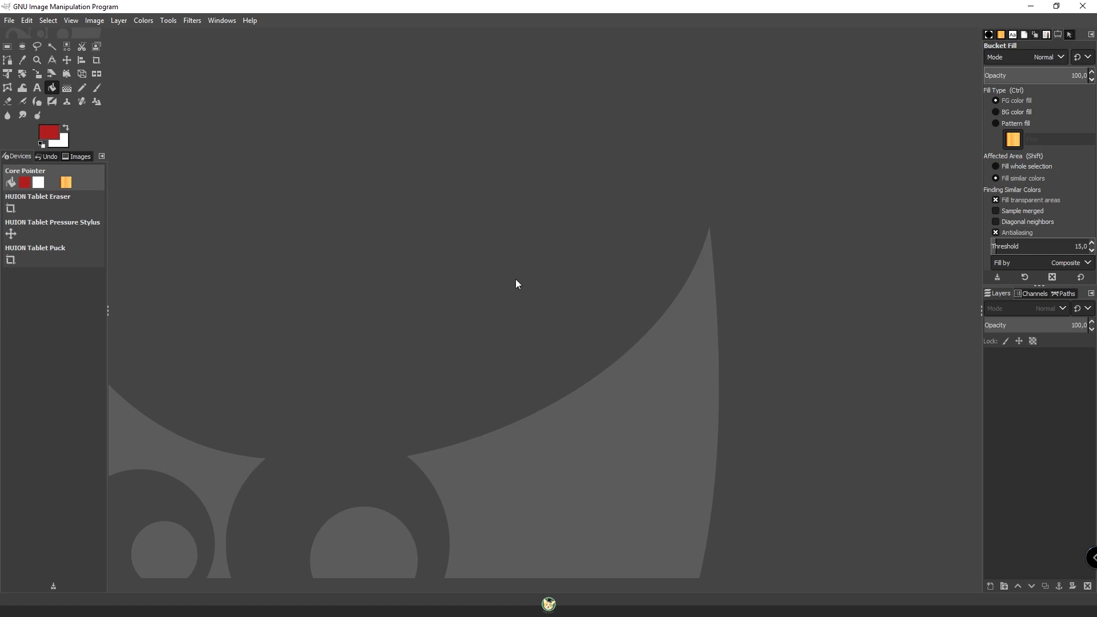
pyautogui.click(56, 20)
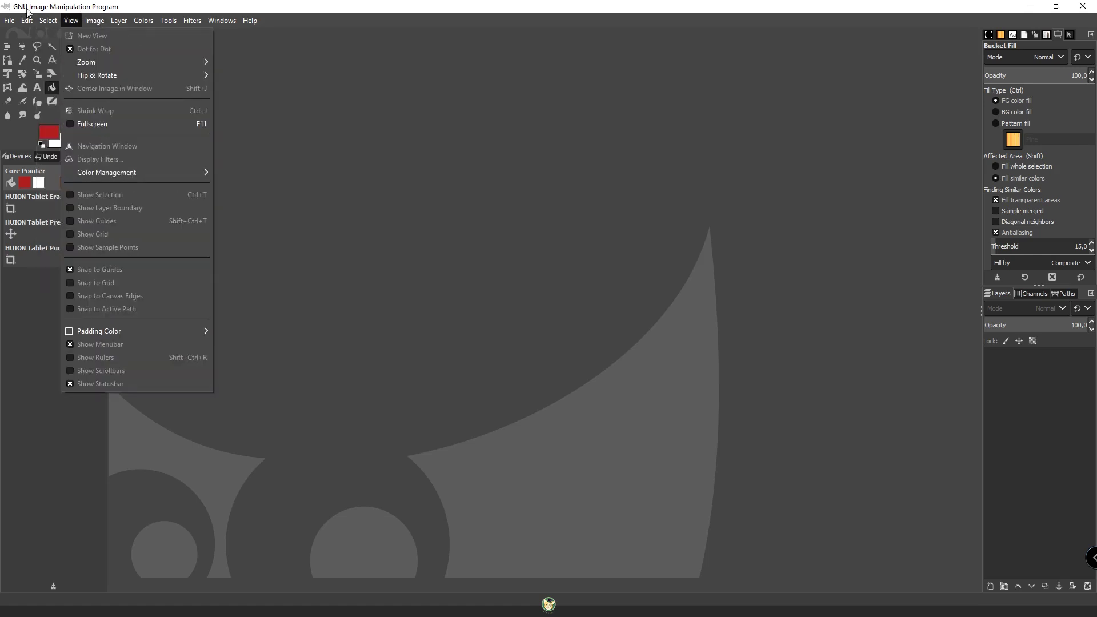
pyautogui.moveTo(27, 20)
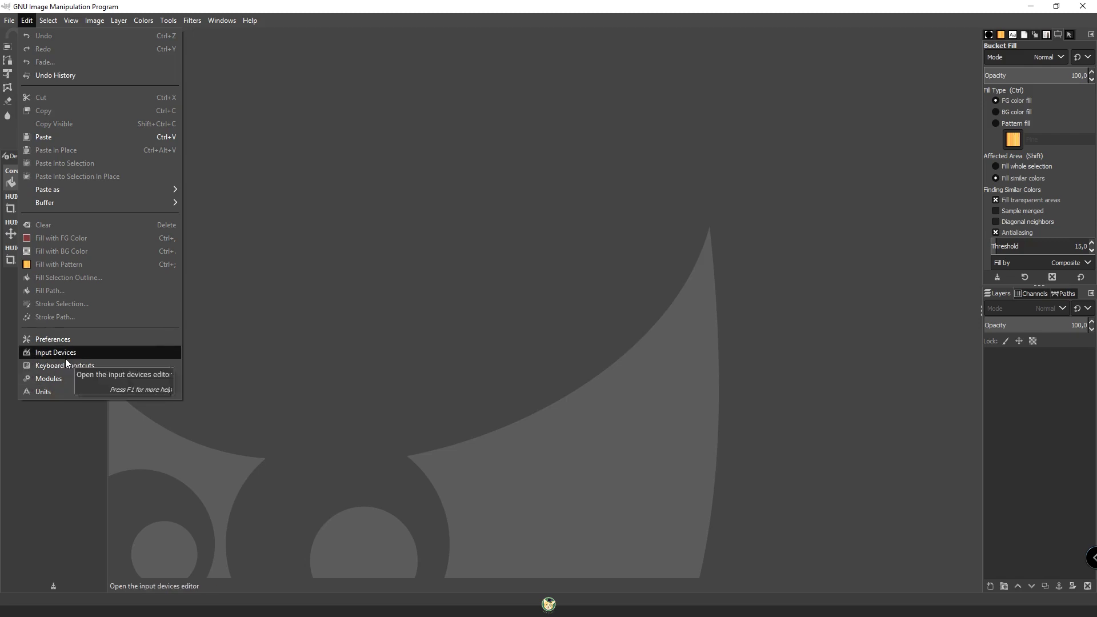
pyautogui.click(321, 140)
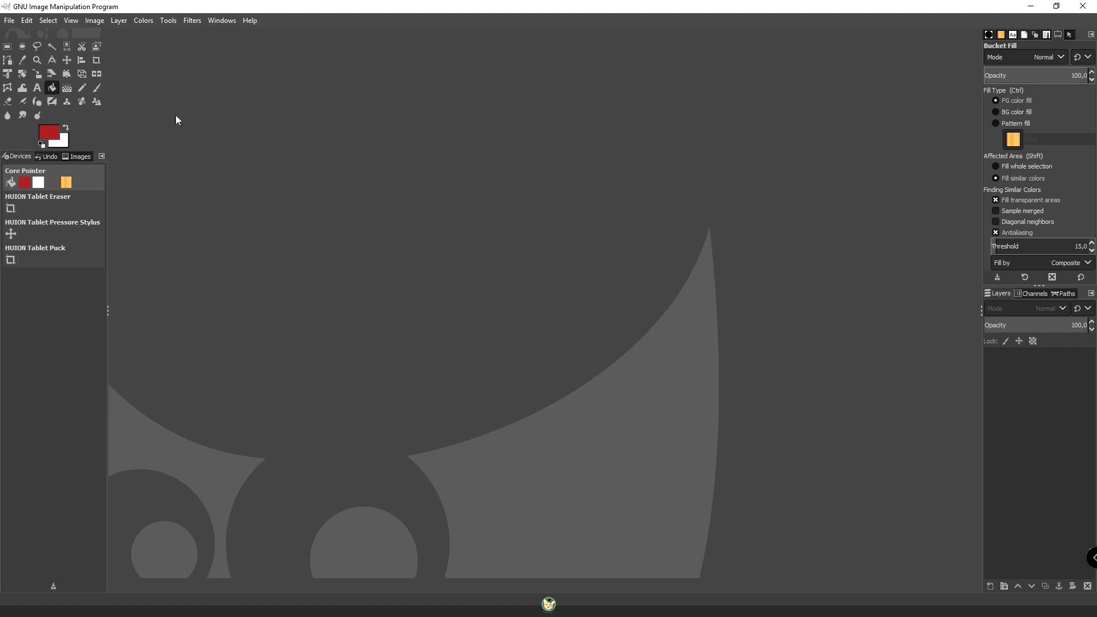
# Create a new image 1000 px wide and 1000 px high.
pyautogui.click(16, 22)
pyautogui.click(27, 35)
pyautogui.doubleClick(60, 66)
pyautogui.write('1000')
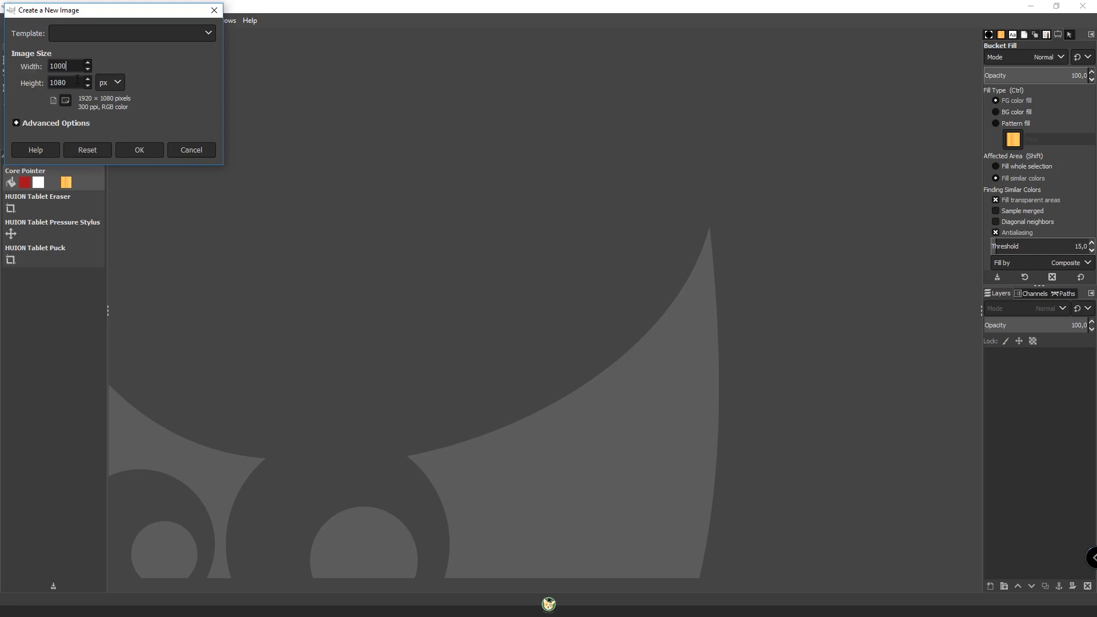
pyautogui.press('Tab')
pyautogui.write('1000')
pyautogui.click(139, 150)
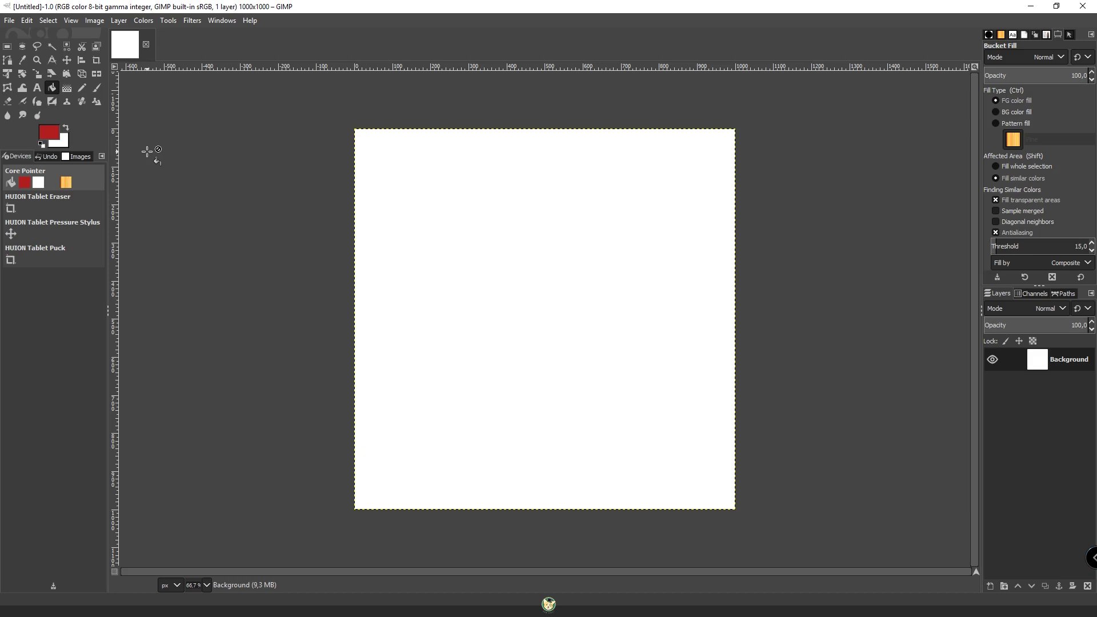
# Add a new layer and draw a red circle, an S-shaped curve and a vertical line with the Pencil, using the 2. Hardness 100 brush.
pyautogui.hotkey('shift', 'ctrl', 'n')
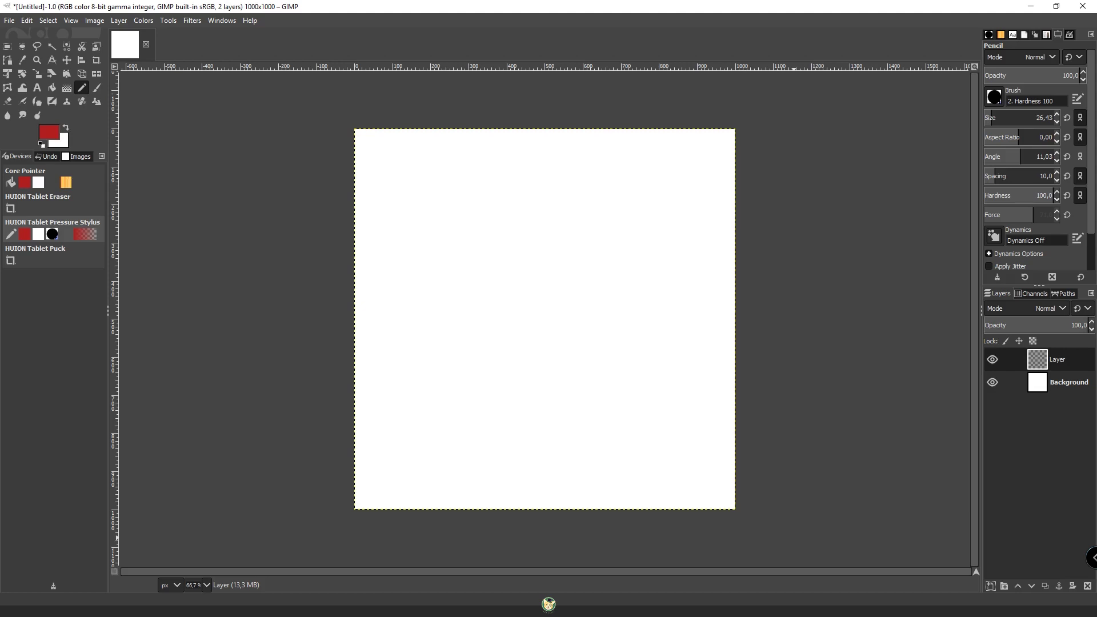
pyautogui.moveTo(503, 204)
pyautogui.mouseDown()
pyautogui.moveTo(526, 219)
pyautogui.moveTo(493, 247)
pyautogui.moveTo(505, 207)
pyautogui.mouseUp()
pyautogui.moveTo(572, 199)
pyautogui.mouseDown()
pyautogui.moveTo(586, 232)
pyautogui.moveTo(478, 310)
pyautogui.moveTo(588, 335)
pyautogui.mouseUp()
pyautogui.moveTo(620, 172); pyautogui.dragTo(620, 289)
pyautogui.moveTo(619, 332); pyautogui.dragTo(633, 396)
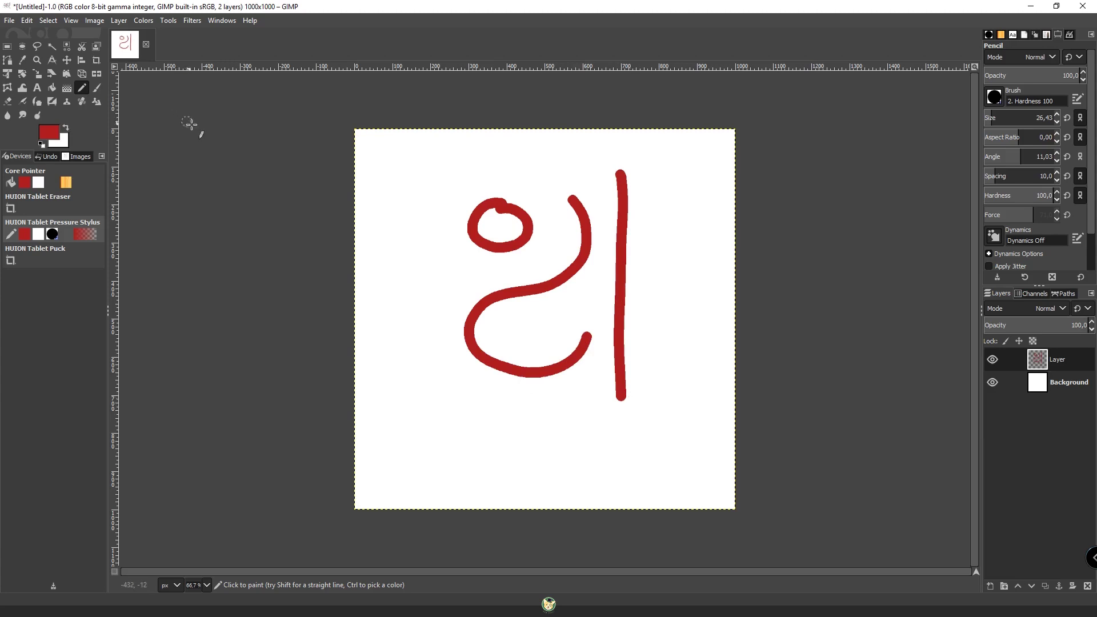
# Paint red Pencil strokes around the first shapes with three different textured brushes, the last one being Cell 01.
pyautogui.click(988, 34)
pyautogui.click(1014, 150)
pyautogui.moveTo(683, 184)
pyautogui.mouseDown()
pyautogui.moveTo(693, 206)
pyautogui.moveTo(666, 268)
pyautogui.mouseUp()
pyautogui.click(994, 169)
pyautogui.moveTo(722, 323); pyautogui.dragTo(574, 425)
pyautogui.moveTo(610, 371); pyautogui.dragTo(644, 364)
pyautogui.keyDown('shift'); pyautogui.click(546, 423); pyautogui.keyUp('shift')
pyautogui.click(994, 149)
pyautogui.moveTo(477, 231)
pyautogui.mouseDown()
pyautogui.moveTo(451, 240)
pyautogui.moveTo(420, 383)
pyautogui.mouseUp()
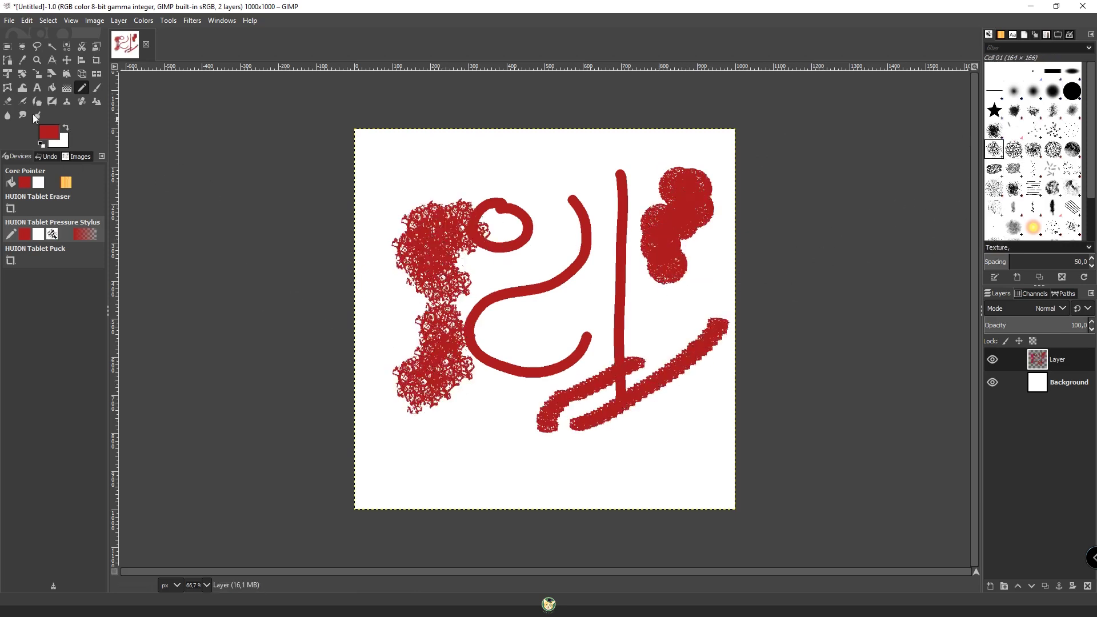
# Paint red Paintbrush strokes with the Cell 01 brush near the canvas top and with the Grunge 01 brush over the vertical line.
pyautogui.click(97, 89)
pyautogui.moveTo(553, 162); pyautogui.dragTo(545, 256)
pyautogui.moveTo(498, 328); pyautogui.dragTo(541, 311)
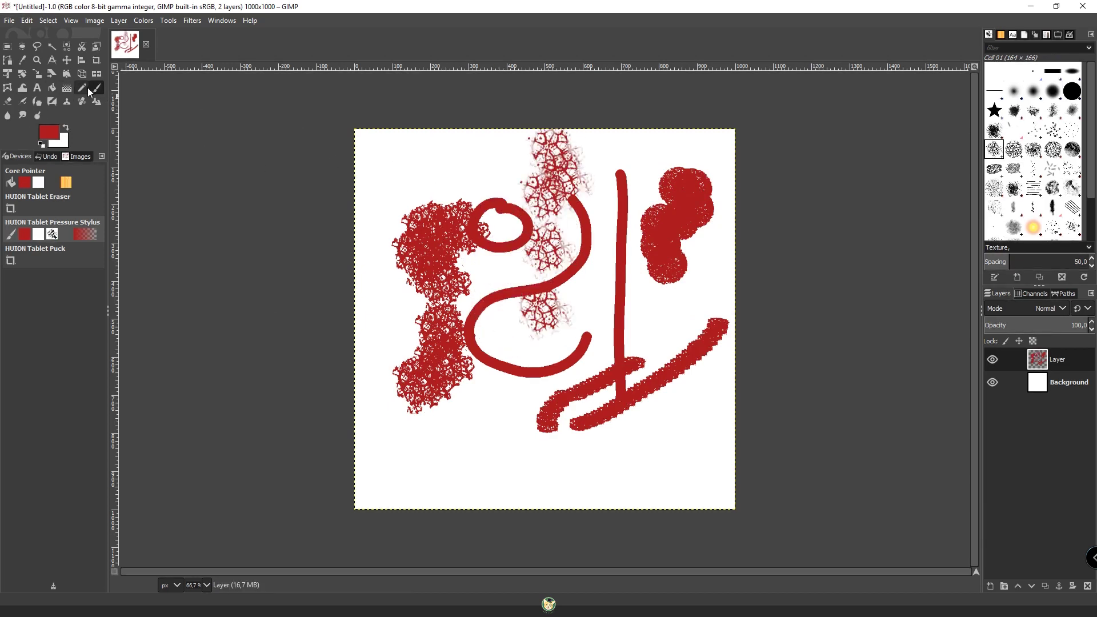
pyautogui.moveTo(478, 159)
pyautogui.mouseDown()
pyautogui.moveTo(521, 177)
pyautogui.moveTo(451, 172)
pyautogui.moveTo(474, 195)
pyautogui.moveTo(580, 182)
pyautogui.moveTo(586, 192)
pyautogui.mouseUp()
pyautogui.click(1013, 188)
pyautogui.moveTo(711, 262)
pyautogui.mouseDown()
pyautogui.moveTo(617, 342)
pyautogui.moveTo(610, 320)
pyautogui.moveTo(626, 278)
pyautogui.moveTo(529, 354)
pyautogui.moveTo(656, 434)
pyautogui.mouseUp()
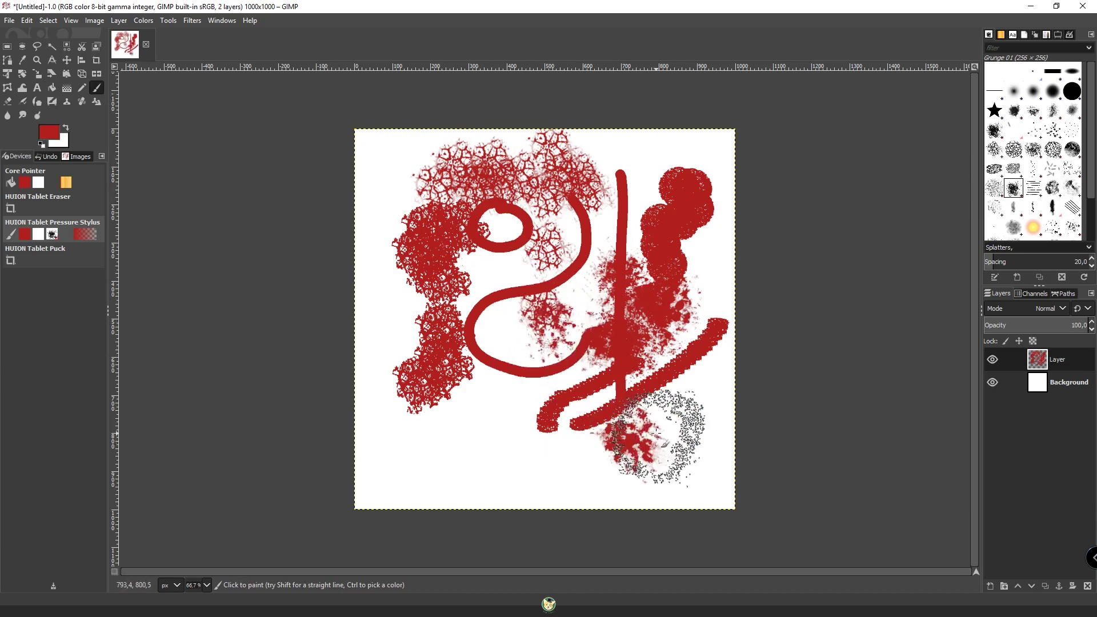
# Stamp three Smoke brush marks on the lower part of the canvas and try the Airbrush, changing its brush to 2. Block 01.
pyautogui.click(1014, 227)
pyautogui.click(506, 395)
pyautogui.click(466, 426)
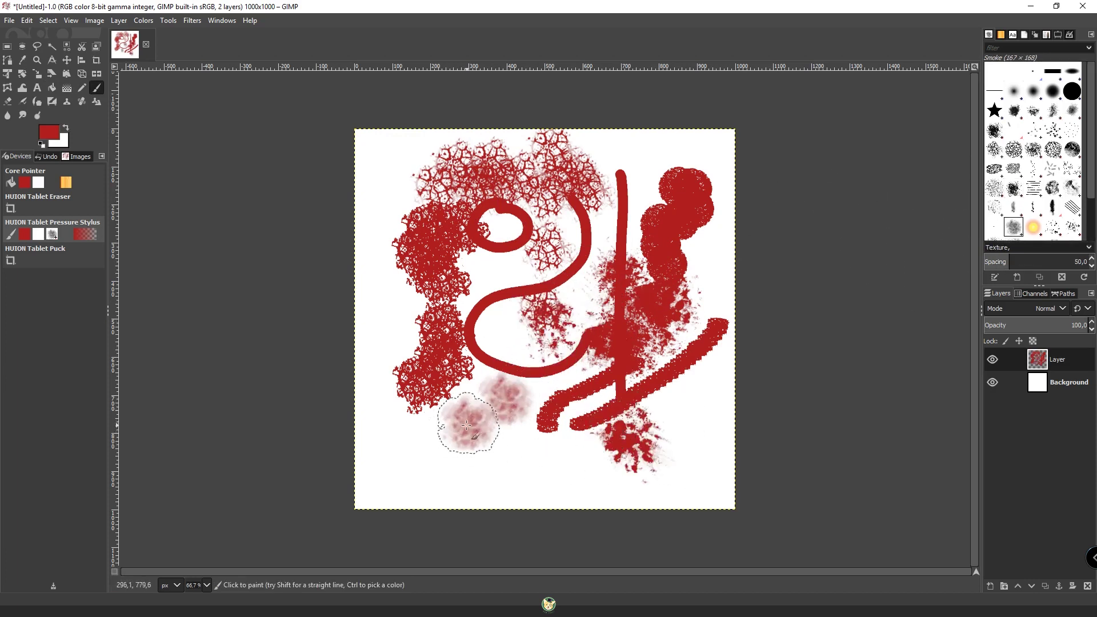
pyautogui.click(502, 441)
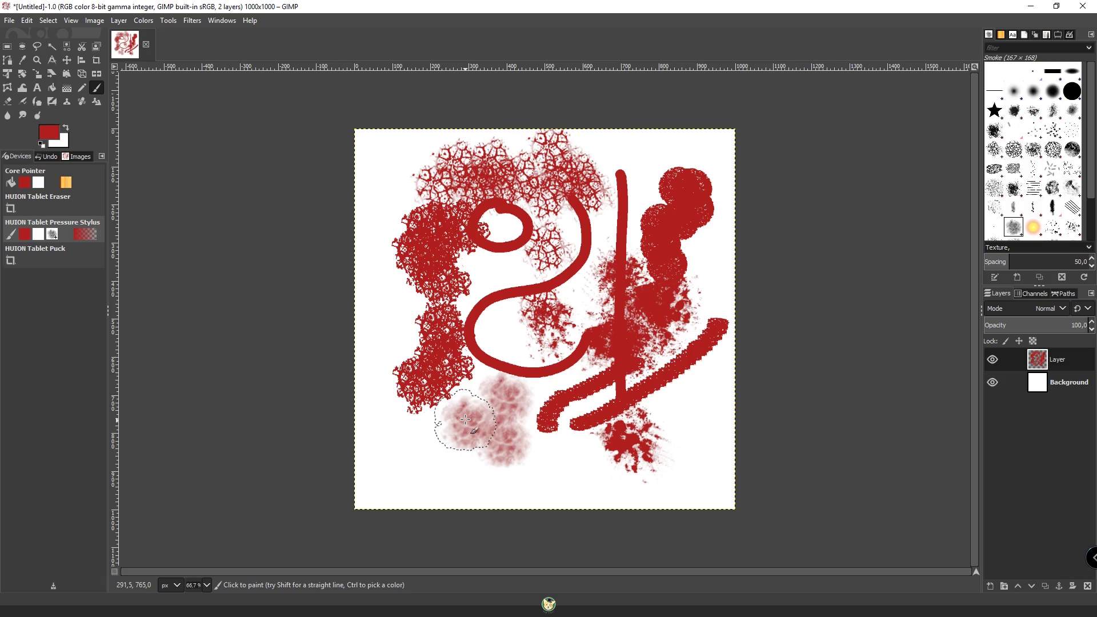
pyautogui.click(22, 101)
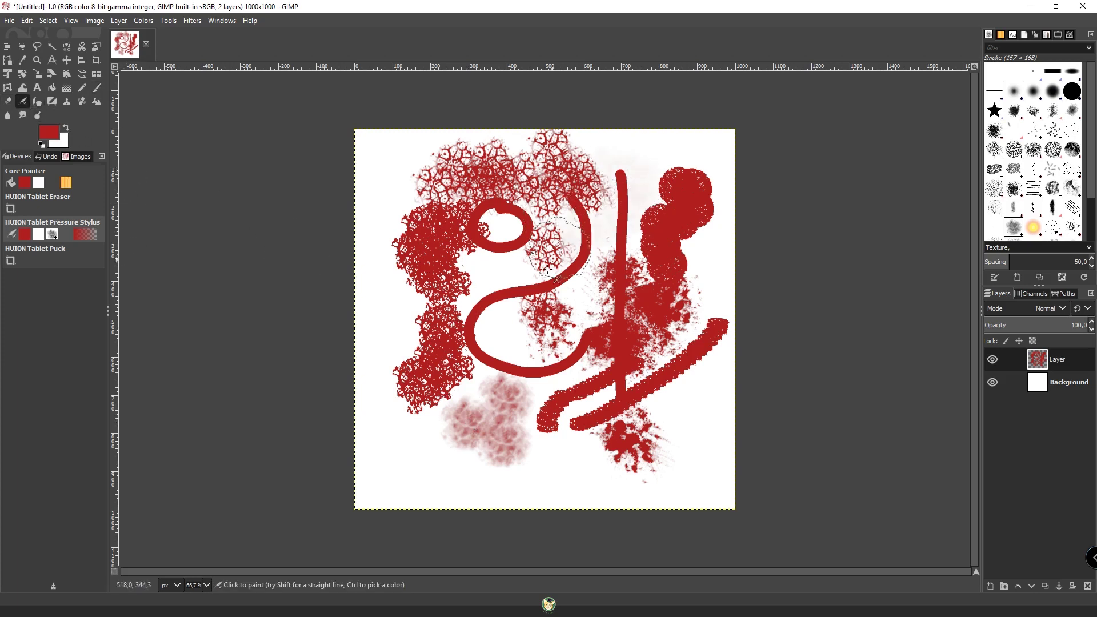
pyautogui.click(1053, 71)
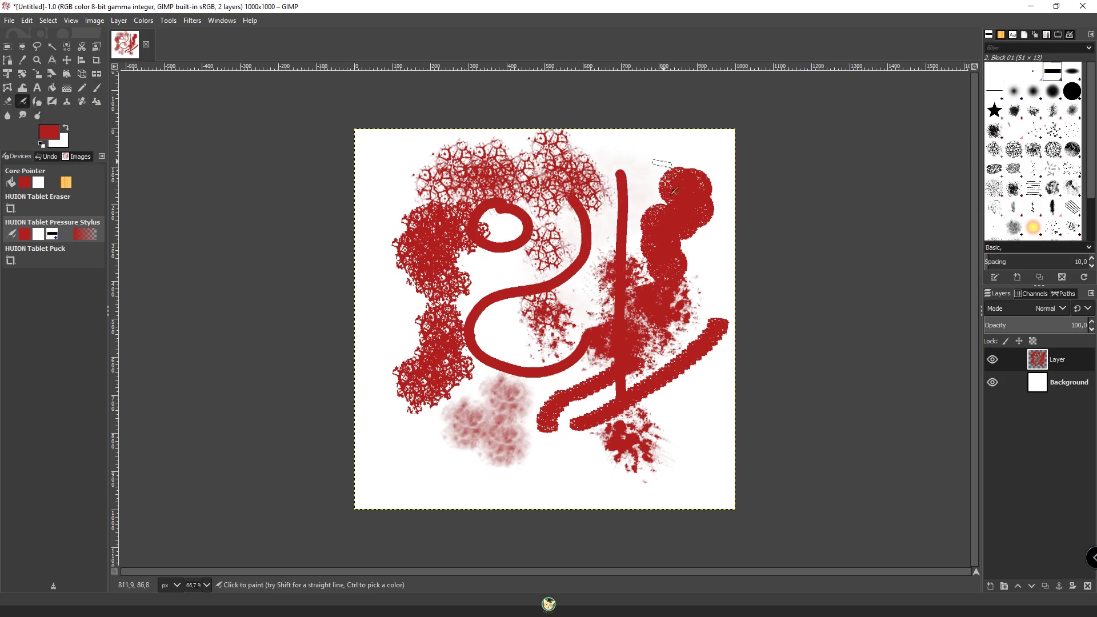
# Clear the painted layer and draw several red curved strokes on it with the Ink tool.
pyautogui.press('Delete')
pyautogui.press('k')
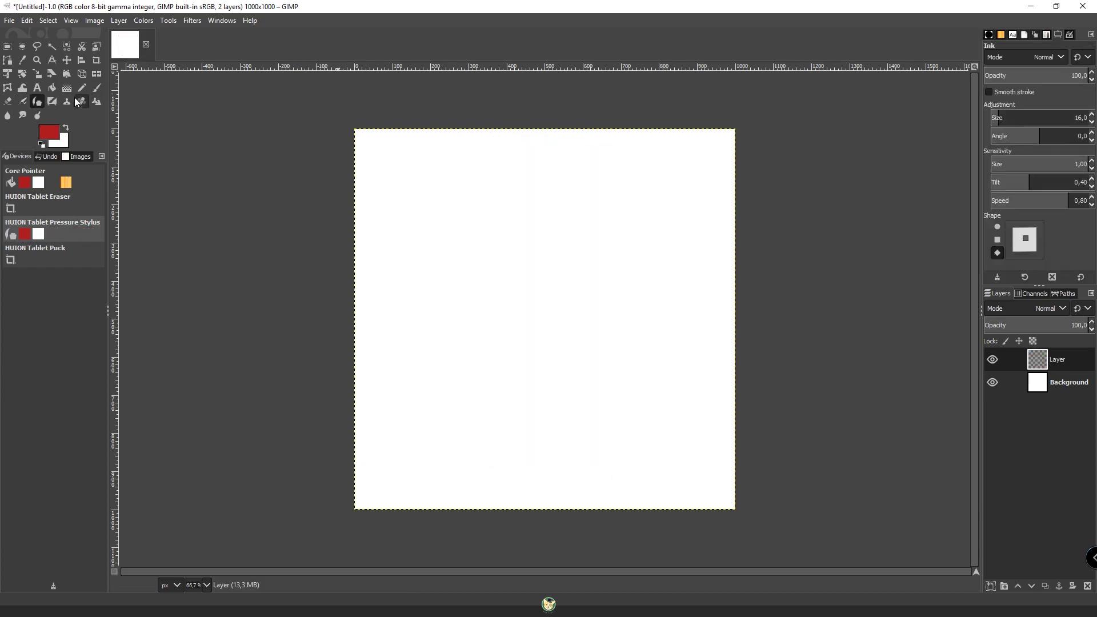
pyautogui.moveTo(470, 195)
pyautogui.mouseDown()
pyautogui.moveTo(466, 313)
pyautogui.moveTo(511, 316)
pyautogui.mouseUp()
pyautogui.moveTo(563, 178)
pyautogui.mouseDown()
pyautogui.moveTo(531, 223)
pyautogui.moveTo(574, 237)
pyautogui.moveTo(575, 226)
pyautogui.moveTo(592, 248)
pyautogui.mouseUp()
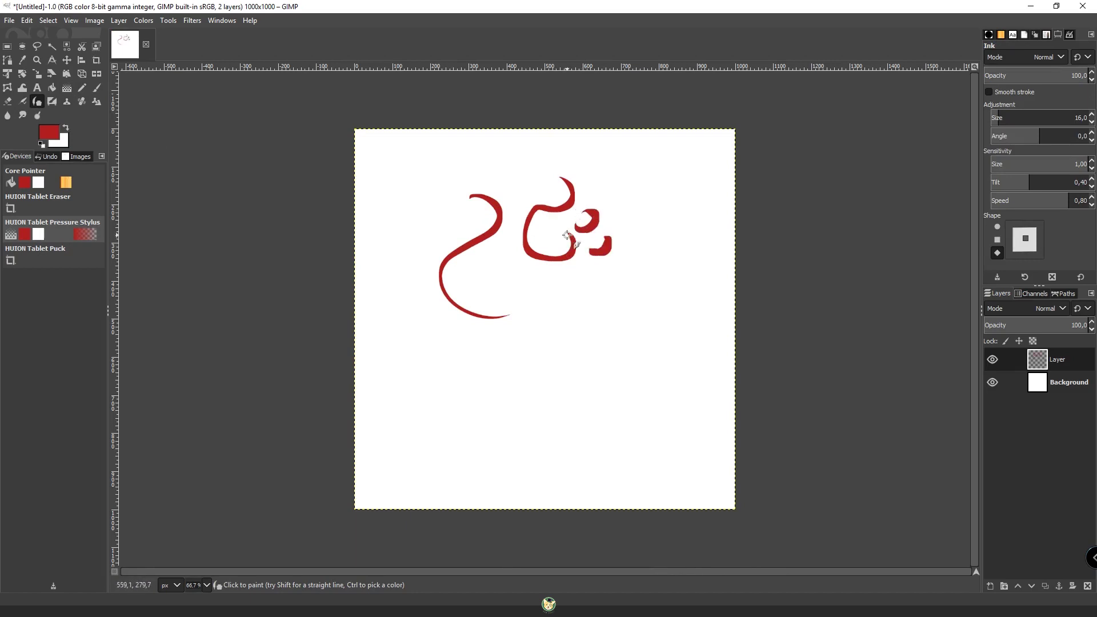
pyautogui.moveTo(504, 283)
pyautogui.mouseDown()
pyautogui.moveTo(527, 286)
pyautogui.moveTo(569, 307)
pyautogui.mouseUp()
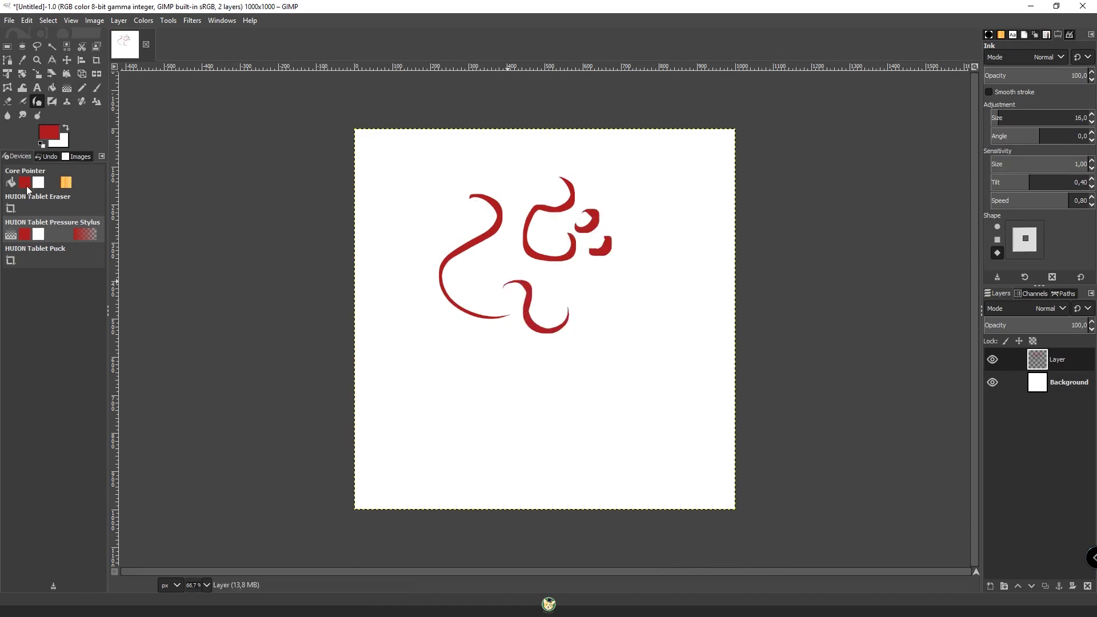
# Look over the fonts and the document history and return to the brush list.
pyautogui.click(1011, 37)
pyautogui.click(1013, 36)
pyautogui.click(1037, 35)
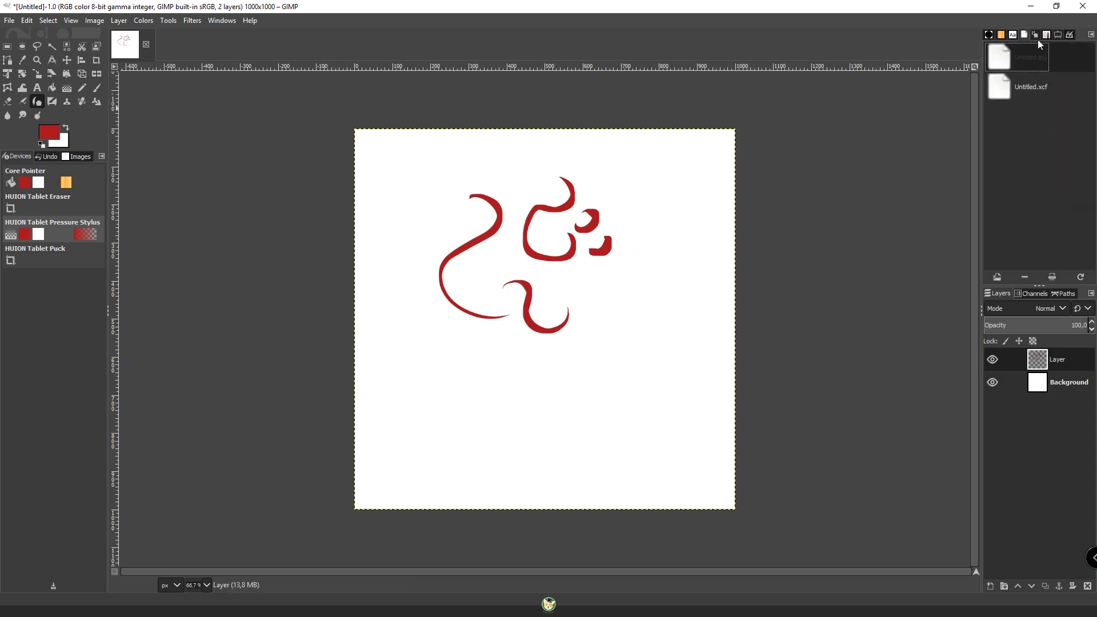
pyautogui.click(990, 35)
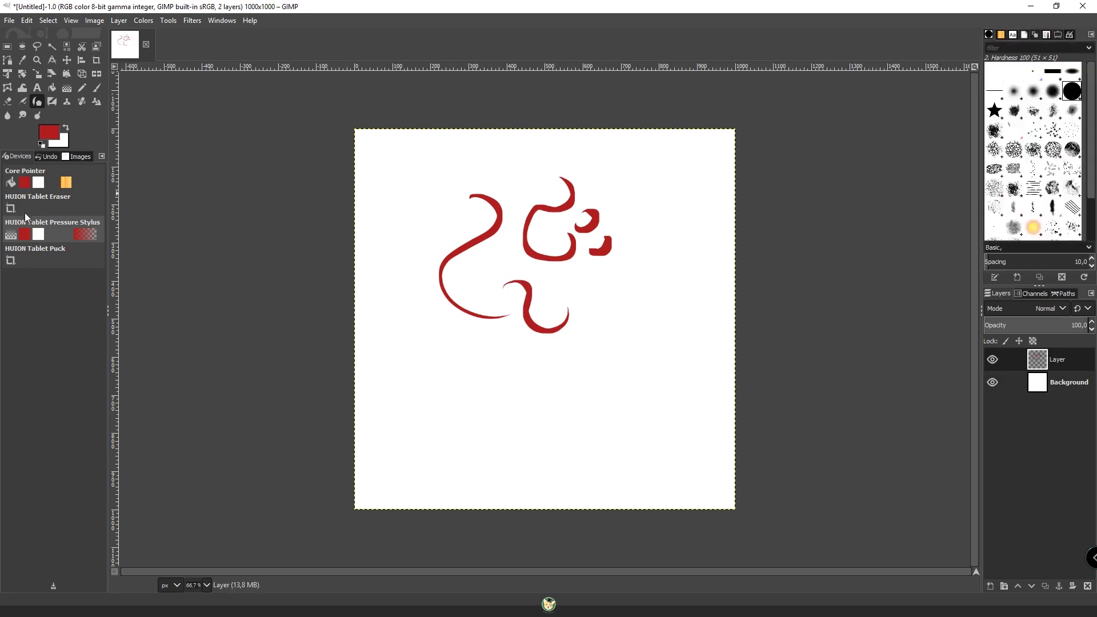
# Set the foreground colour to a strong blue and draw two curved Ink strokes beside the red ones.
pyautogui.click(49, 134)
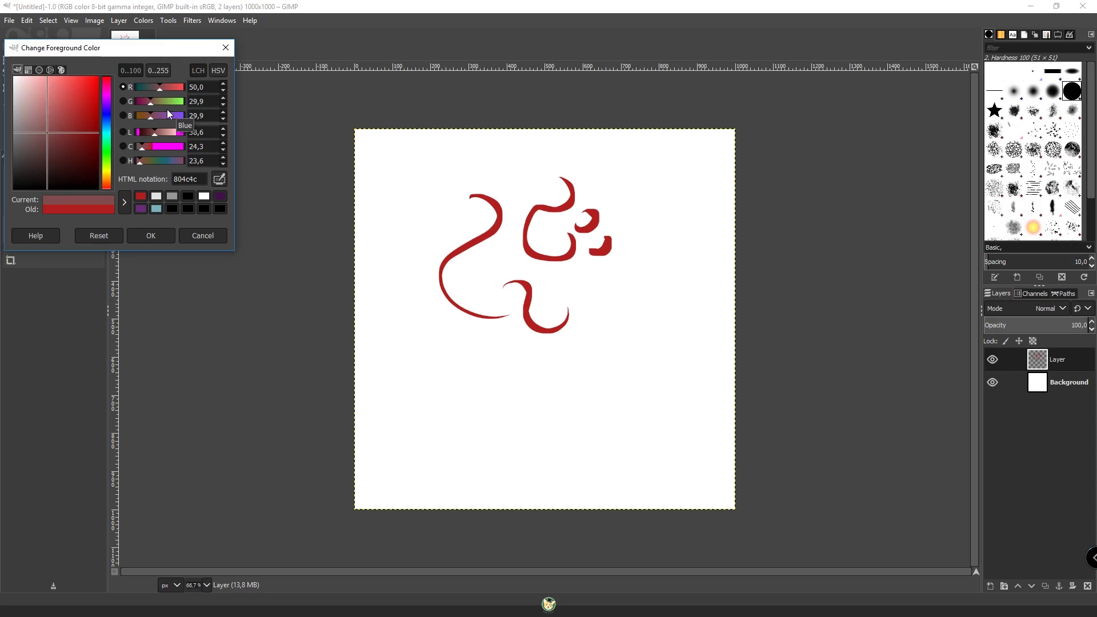
pyautogui.moveTo(108, 179); pyautogui.dragTo(91, 99)
pyautogui.click(135, 235)
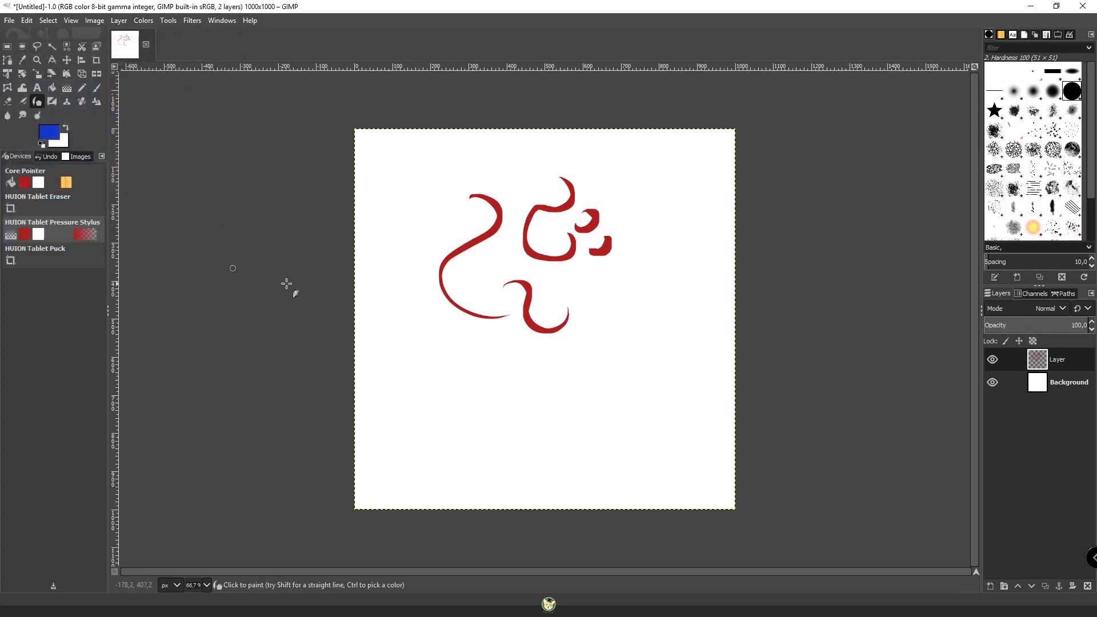
pyautogui.moveTo(631, 172)
pyautogui.mouseDown()
pyautogui.moveTo(653, 190)
pyautogui.moveTo(600, 250)
pyautogui.moveTo(629, 292)
pyautogui.mouseUp()
pyautogui.moveTo(661, 232); pyautogui.dragTo(629, 300)
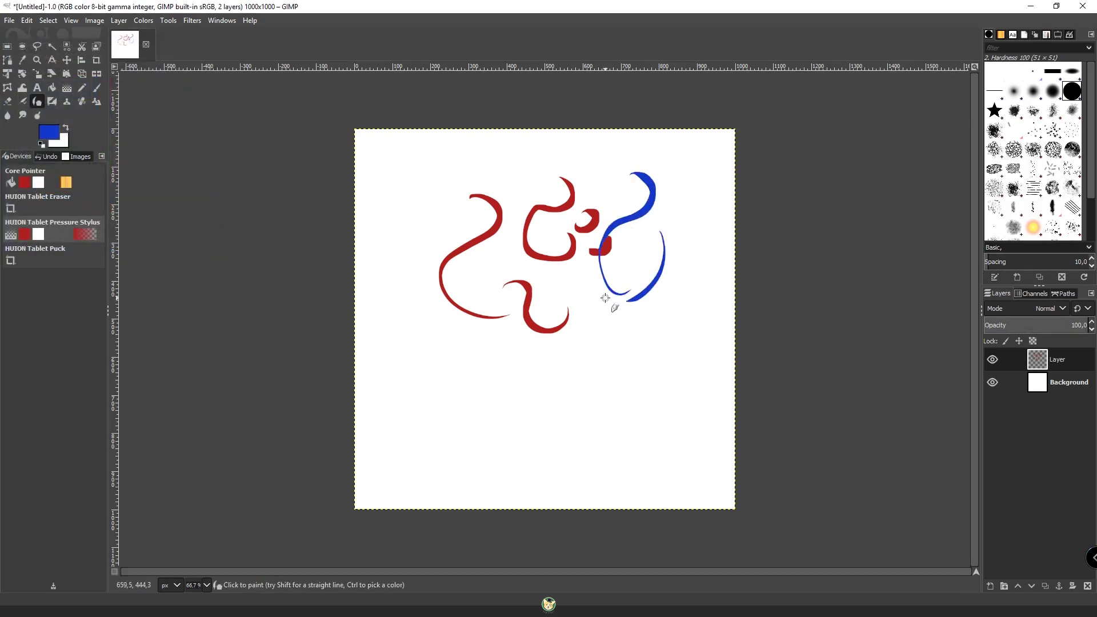
# Try strokes across the canvas with the MyPaint Brush tool, choosing a different brush for the second stroke.
pyautogui.click(52, 101)
pyautogui.moveTo(451, 254)
pyautogui.mouseDown()
pyautogui.moveTo(461, 274)
pyautogui.moveTo(537, 266)
pyautogui.mouseUp()
pyautogui.click(1032, 100)
pyautogui.moveTo(565, 186)
pyautogui.mouseDown()
pyautogui.moveTo(614, 331)
pyautogui.moveTo(668, 363)
pyautogui.mouseUp()
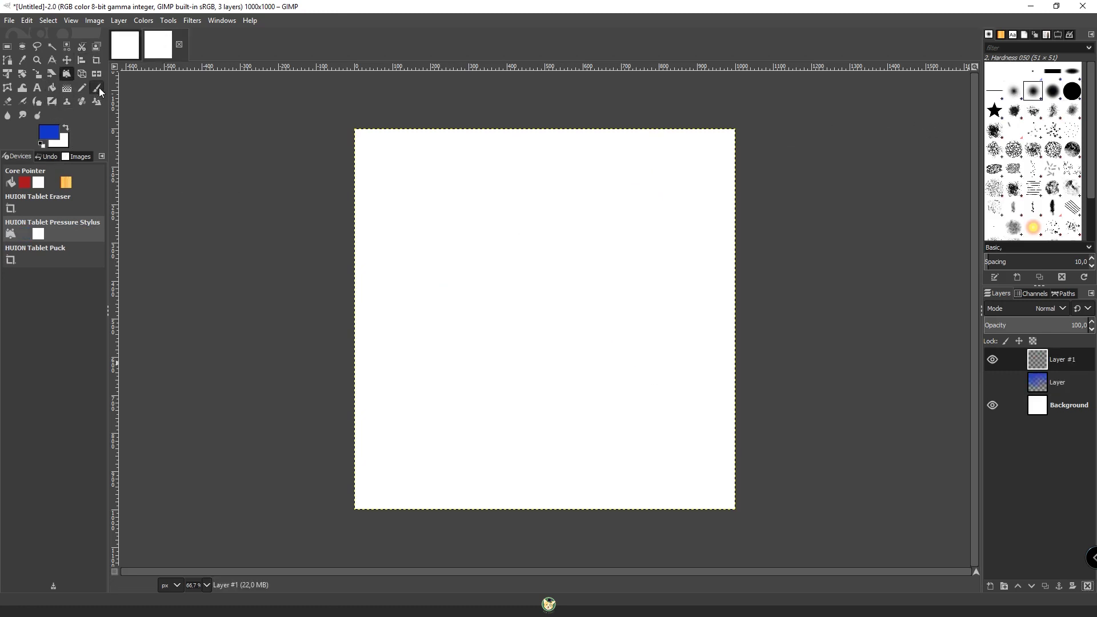
# Paint a thick blue ring with the Paintbrush and the 2. Hardness 100 brush on Layer #1, and fill most of its interior.
pyautogui.press('p')
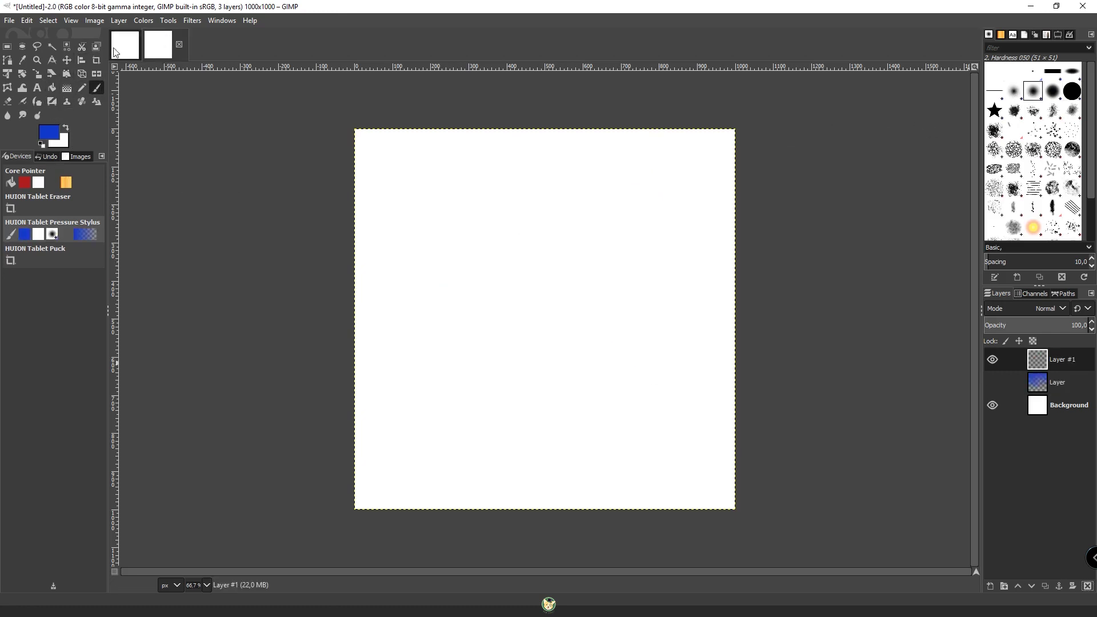
pyautogui.click(1072, 94)
pyautogui.moveTo(511, 226)
pyautogui.mouseDown()
pyautogui.moveTo(604, 277)
pyautogui.moveTo(486, 294)
pyautogui.moveTo(536, 226)
pyautogui.mouseUp()
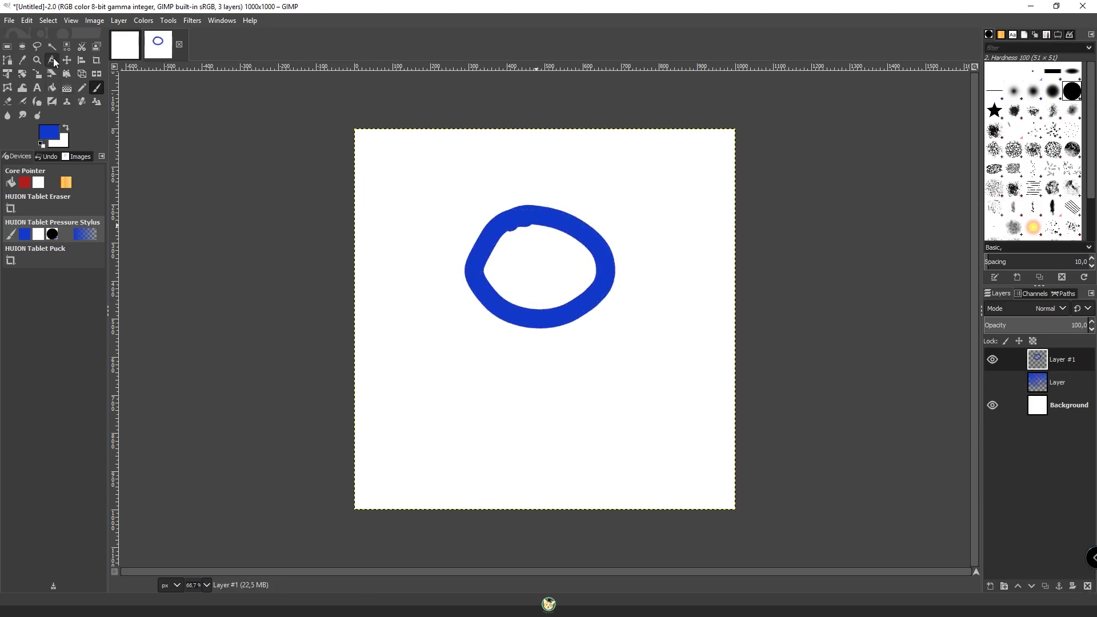
pyautogui.moveTo(531, 223)
pyautogui.mouseDown()
pyautogui.moveTo(553, 295)
pyautogui.moveTo(524, 290)
pyautogui.moveTo(502, 249)
pyautogui.moveTo(517, 296)
pyautogui.mouseUp()
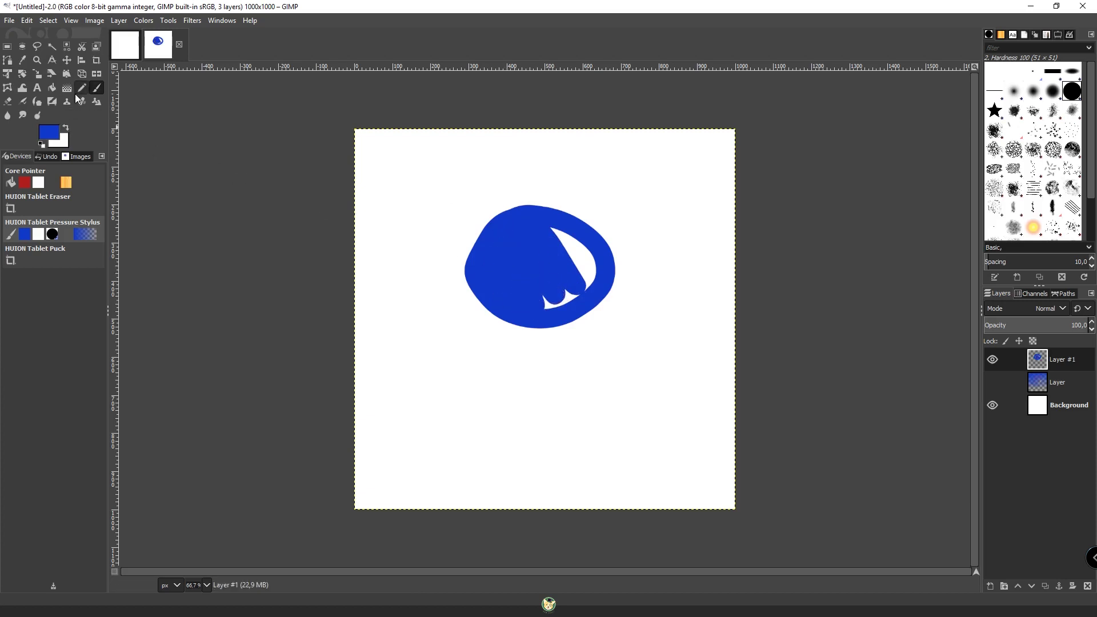
# Distort, rotate and reposition the blue shape with the Unified Transform tool and apply the transformation.
pyautogui.click(7, 73)
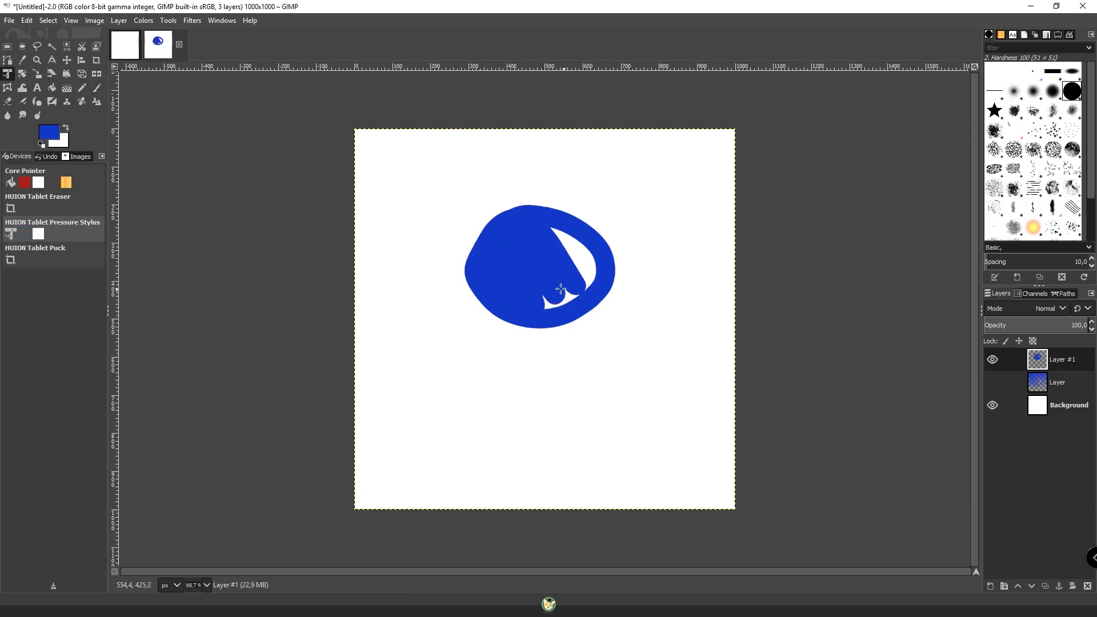
pyautogui.click(531, 281)
pyautogui.moveTo(355, 129); pyautogui.dragTo(417, 135)
pyautogui.moveTo(577, 131); pyautogui.dragTo(532, 243)
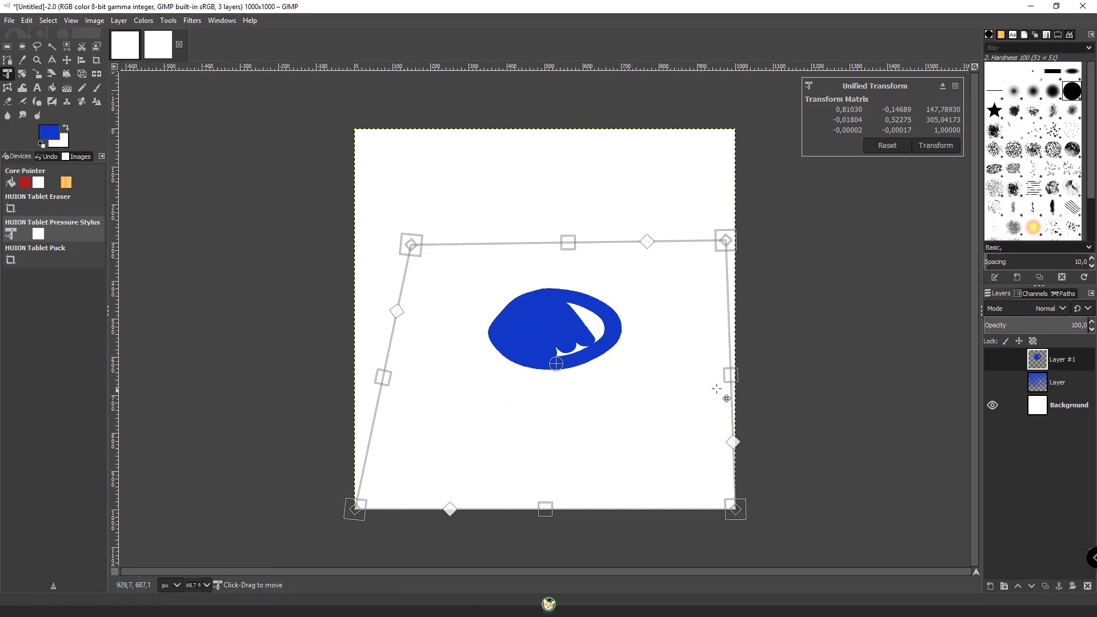
pyautogui.moveTo(731, 381); pyautogui.dragTo(740, 321)
pyautogui.moveTo(649, 241); pyautogui.dragTo(653, 320)
pyautogui.moveTo(752, 387); pyautogui.dragTo(527, 200)
pyautogui.moveTo(636, 238); pyautogui.dragTo(623, 33)
pyautogui.press('Return')
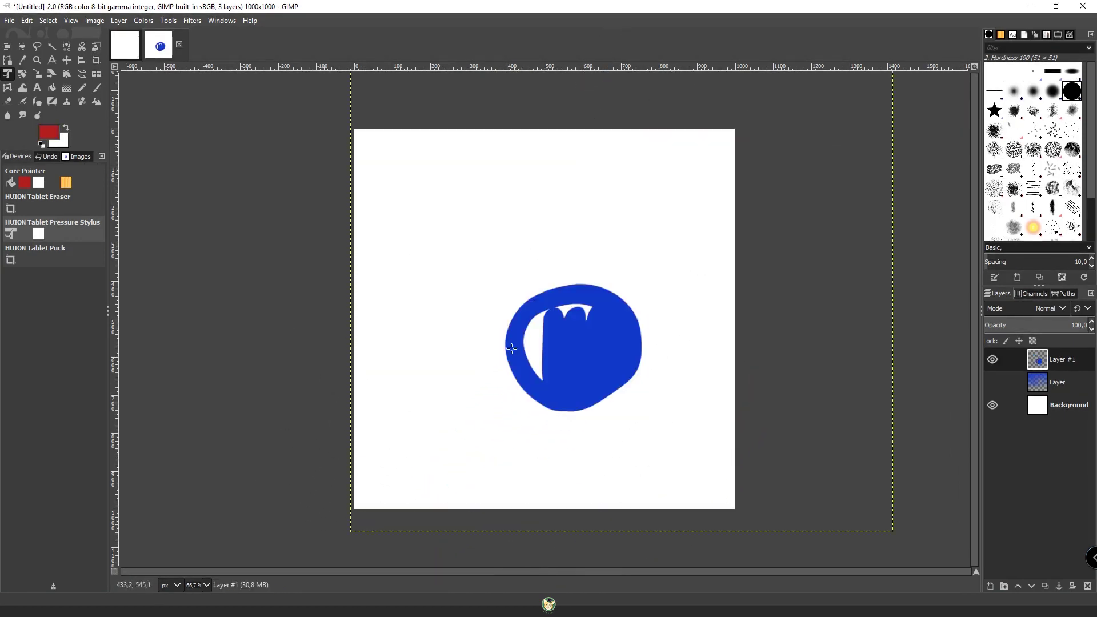
# Rotate the blue shape's layer by about -0.53 degrees with the Rotate tool around a pivot moved above and left of the shape.
pyautogui.click(21, 73)
pyautogui.click(622, 270)
pyautogui.moveTo(629, 274); pyautogui.dragTo(504, 255)
pyautogui.moveTo(887, 521); pyautogui.dragTo(718, 403)
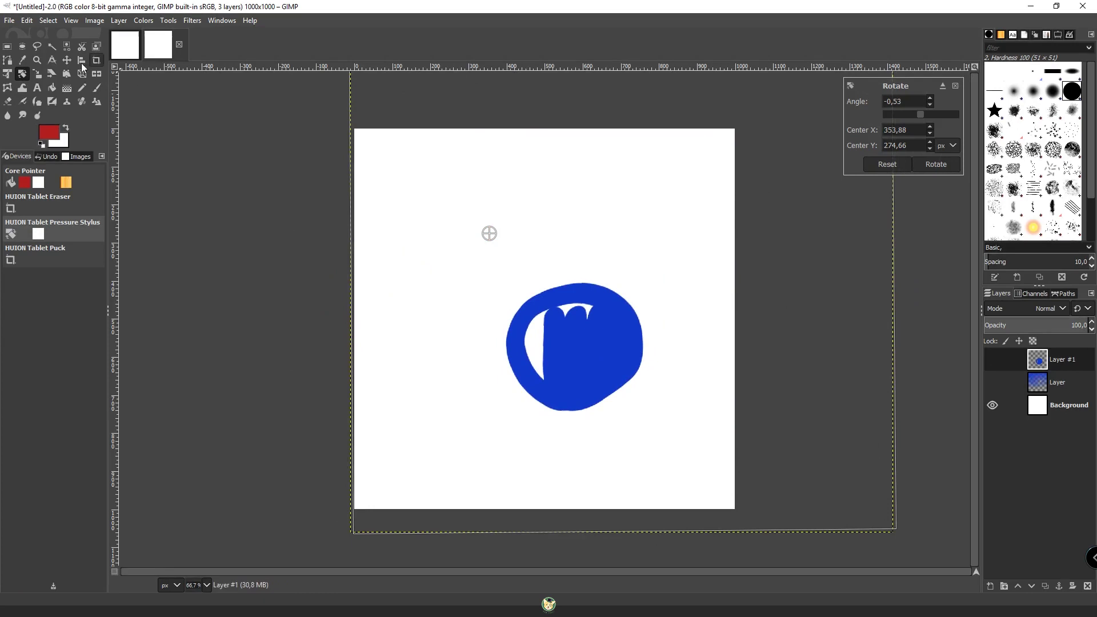
# Try scaling the blue shape's layer with the Scale tool.
pyautogui.click(38, 74)
pyautogui.click(481, 234)
pyautogui.moveTo(481, 235); pyautogui.dragTo(534, 215)
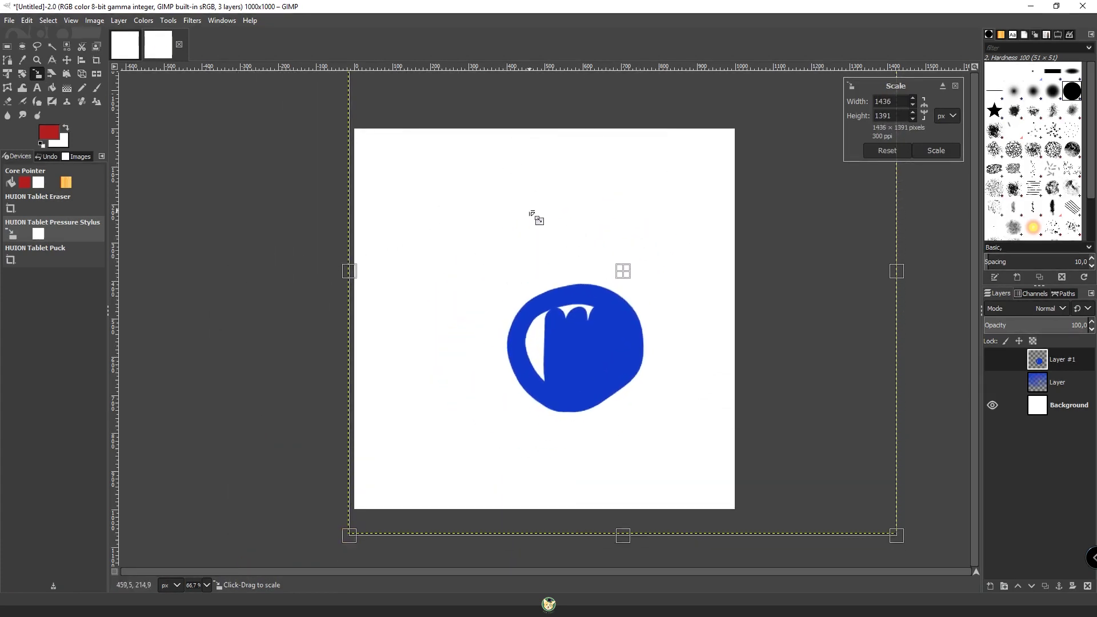
# Shear the blue shape's layer twice with the Shear tool, applying each transformation.
pyautogui.click(55, 77)
pyautogui.moveTo(576, 373); pyautogui.dragTo(666, 215)
pyautogui.press('Return')
pyautogui.moveTo(619, 340); pyautogui.dragTo(507, 246)
pyautogui.press('Return')
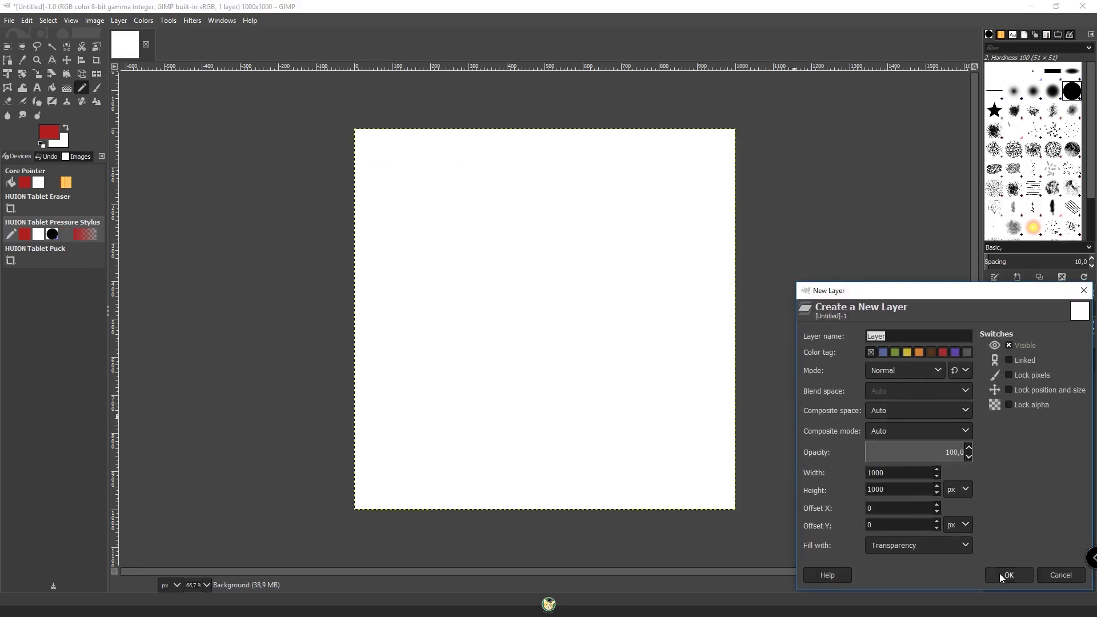
# Add a transparent 1000 x 1000 px layer and try a Pencil stroke with the 2. Hardness 075 brush, undoing it.
pyautogui.click(1004, 575)
pyautogui.moveTo(579, 254); pyautogui.dragTo(521, 318)
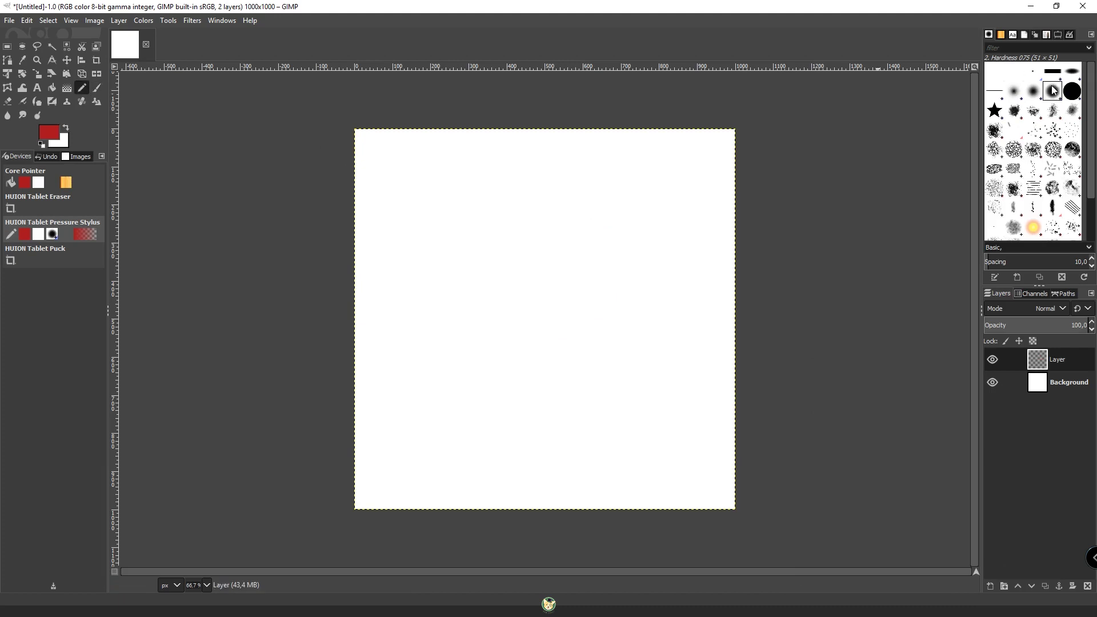
pyautogui.click(1069, 36)
pyautogui.click(1058, 36)
pyautogui.moveTo(492, 252); pyautogui.dragTo(568, 231)
pyautogui.hotkey('ctrl', 'z')
# Set the foreground colour to dark blue and draw a curved face outline with the Pencil tool, undoing stray marks.
pyautogui.click(49, 133)
pyautogui.click(79, 129)
pyautogui.click(152, 235)
pyautogui.rightClick(572, 272)
pyautogui.moveTo(472, 272)
pyautogui.mouseDown()
pyautogui.moveTo(599, 244)
pyautogui.moveTo(482, 280)
pyautogui.mouseUp()
pyautogui.hotkey('ctrl', 'z')
pyautogui.hotkey('ctrl', 'z')
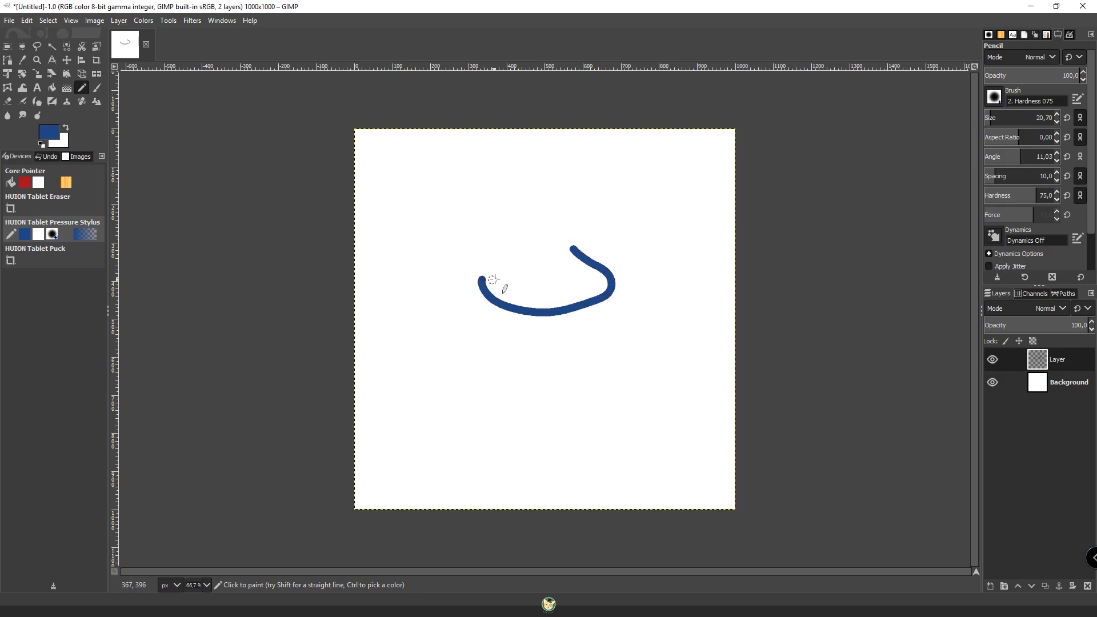
# Draw the character's two eyes, smile, large curly hair, neck shadow and fringe in blue pencil strokes.
pyautogui.moveTo(548, 255); pyautogui.dragTo(546, 273)
pyautogui.moveTo(563, 257); pyautogui.dragTo(563, 275)
pyautogui.moveTo(543, 290); pyautogui.dragTo(561, 292)
pyautogui.moveTo(475, 307)
pyautogui.mouseDown()
pyautogui.moveTo(580, 233)
pyautogui.moveTo(636, 296)
pyautogui.mouseUp()
pyautogui.moveTo(510, 313); pyautogui.dragTo(569, 313)
pyautogui.moveTo(559, 216); pyautogui.dragTo(486, 283)
# Outline the character's lowered arm and raised arm from the shoulders, undoing the strokes that need redrawing.
pyautogui.moveTo(445, 272)
pyautogui.mouseDown()
pyautogui.moveTo(481, 284)
pyautogui.moveTo(451, 391)
pyautogui.mouseUp()
pyautogui.moveTo(477, 338)
pyautogui.mouseDown()
pyautogui.moveTo(573, 328)
pyautogui.moveTo(639, 376)
pyautogui.mouseUp()
pyautogui.hotkey('ctrl', 'z')
pyautogui.hotkey('ctrl', 'z')
pyautogui.hotkey('ctrl', 'z')
pyautogui.moveTo(575, 330); pyautogui.dragTo(639, 376)
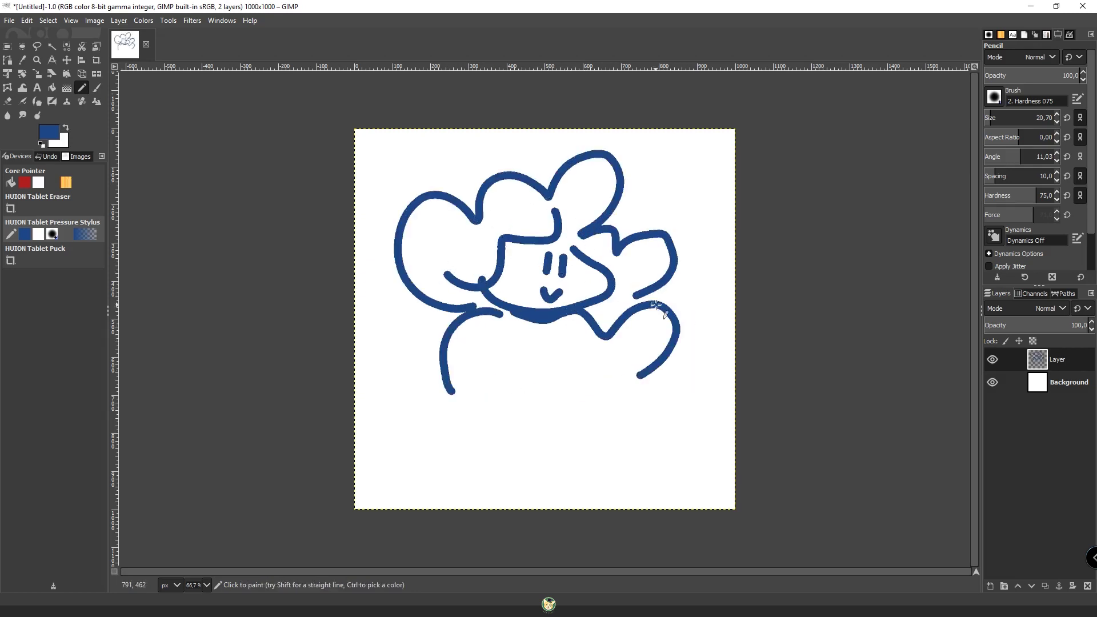
# Draw the raised hand, the flared dress, both legs and the feet of the character.
pyautogui.moveTo(663, 303); pyautogui.dragTo(683, 318)
pyautogui.moveTo(487, 336); pyautogui.dragTo(573, 332)
pyautogui.moveTo(451, 392); pyautogui.dragTo(506, 474)
pyautogui.moveTo(595, 419); pyautogui.dragTo(575, 474)
pyautogui.moveTo(553, 430)
pyautogui.mouseDown()
pyautogui.moveTo(549, 473)
pyautogui.moveTo(586, 468)
pyautogui.mouseUp()
# Add the dress details and the sleeve and cuff lines on both arms, undoing one stray line on the dress.
pyautogui.moveTo(507, 348); pyautogui.dragTo(550, 346)
pyautogui.click(564, 337)
pyautogui.moveTo(520, 405)
pyautogui.mouseDown()
pyautogui.moveTo(569, 394)
pyautogui.moveTo(509, 406)
pyautogui.mouseUp()
pyautogui.hotkey('ctrl', 'z')
pyautogui.moveTo(606, 378); pyautogui.dragTo(649, 373)
pyautogui.moveTo(637, 318); pyautogui.dragTo(655, 351)
pyautogui.moveTo(450, 336); pyautogui.dragTo(474, 346)
pyautogui.moveTo(455, 374); pyautogui.dragTo(461, 393)
# Try a Paintbrush stroke inside the character's hair with the Acrylic 04 brush and undo it.
pyautogui.hotkey('shift', 'e')
pyautogui.press('p')
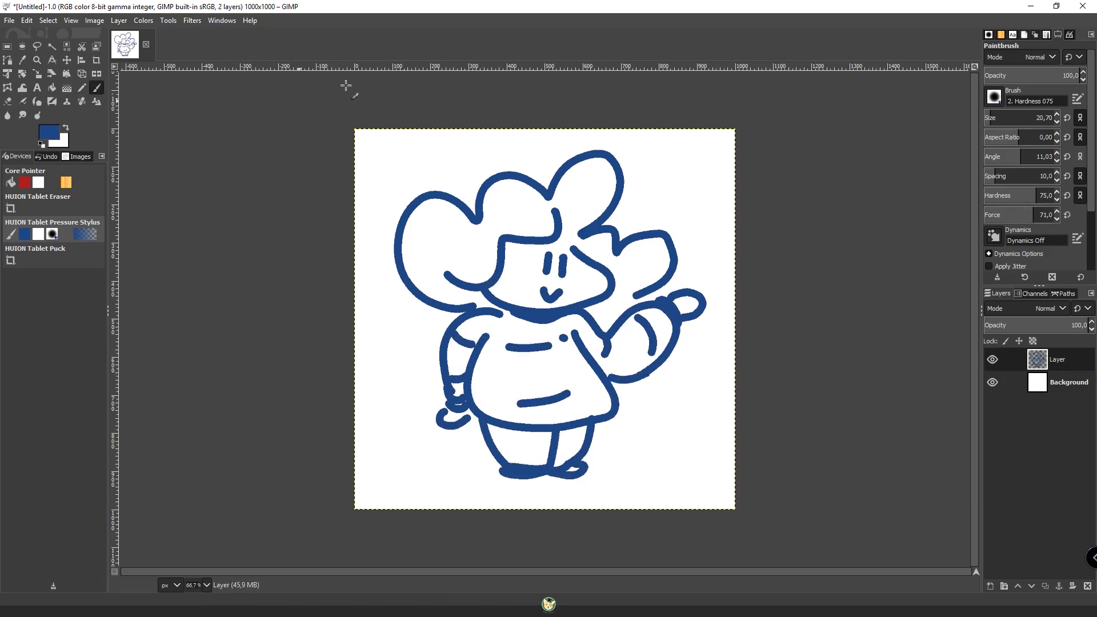
pyautogui.hotkey('ctrl', 'shift', 'b')
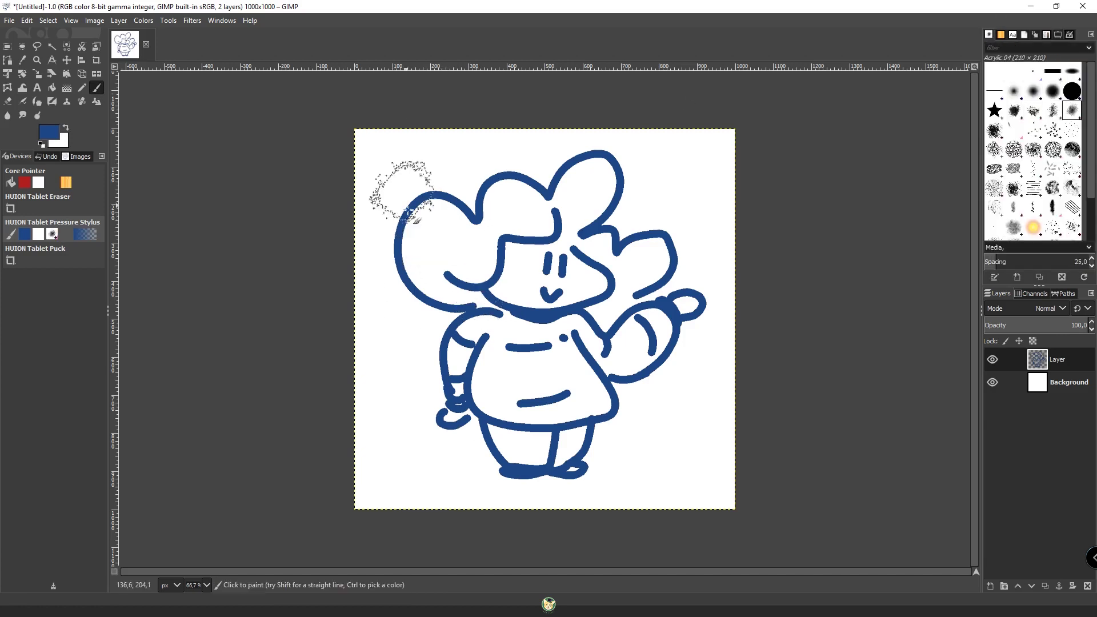
pyautogui.click(1046, 34)
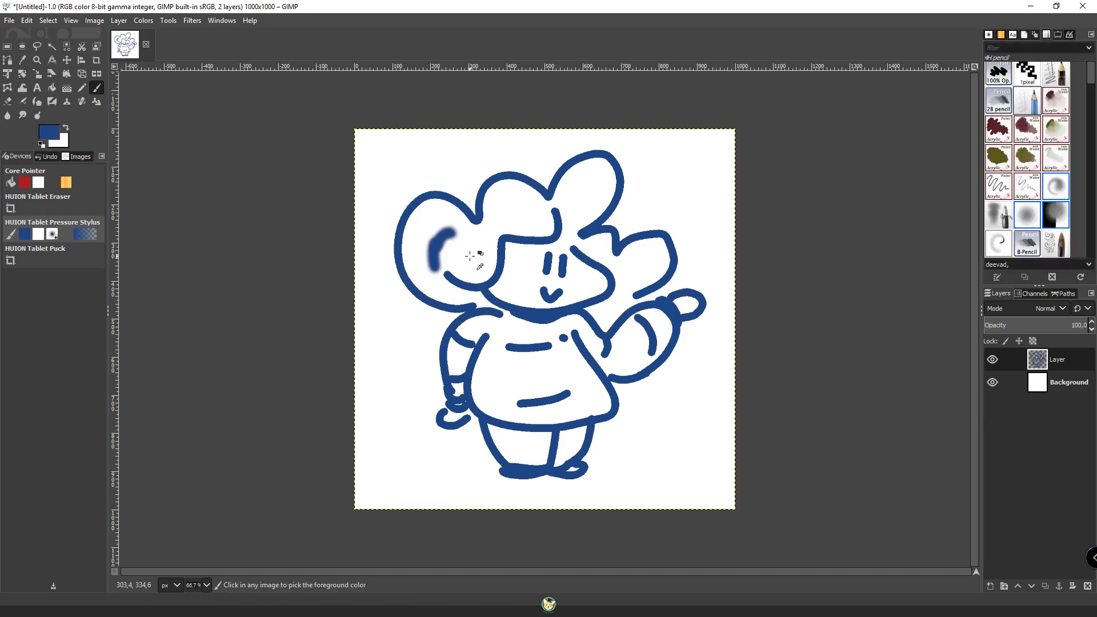
pyautogui.click(428, 225)
pyautogui.hotkey('ctrl', 'z')
# Try strokes along the outer side of the hair with the Ink tool and undo them.
pyautogui.press('k')
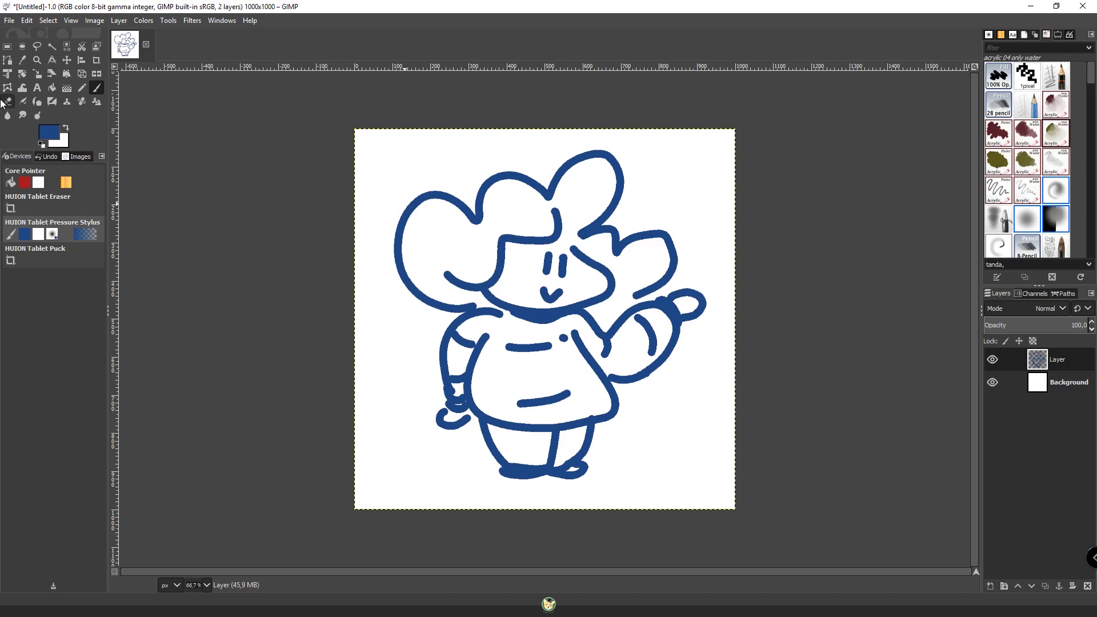
pyautogui.moveTo(418, 212); pyautogui.dragTo(412, 244)
pyautogui.moveTo(407, 212); pyautogui.dragTo(425, 280)
pyautogui.hotkey('ctrl', 'z')
# Paint a stroke across the figure with the MyPaint Brush tool and the 1pixel brush, and add a new layer.
pyautogui.press('n')
pyautogui.click(1025, 84)
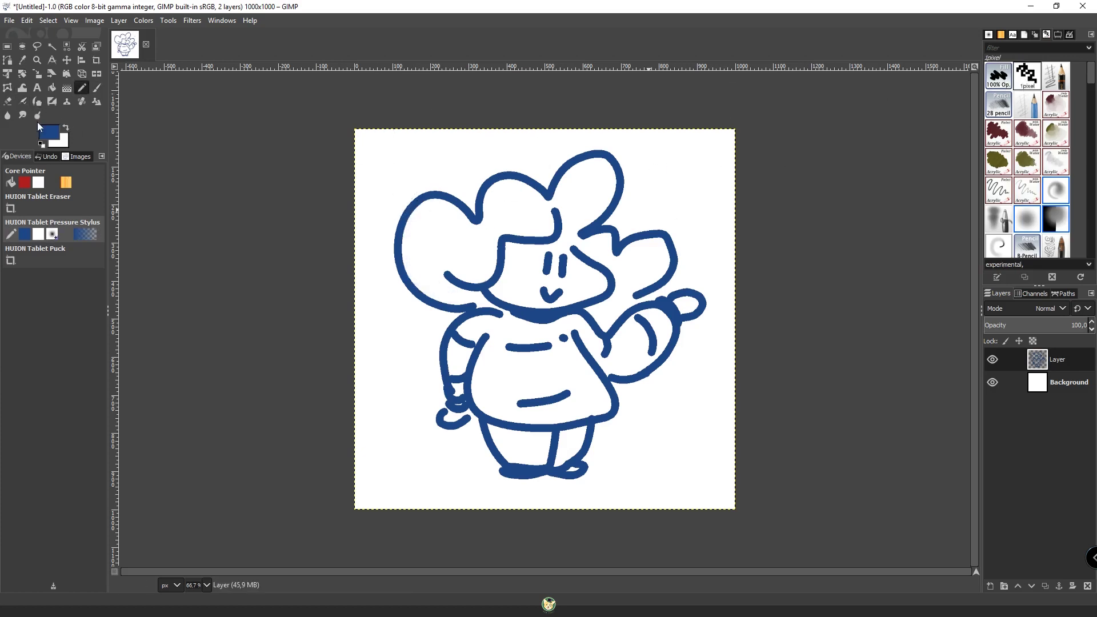
pyautogui.press('y')
pyautogui.moveTo(448, 217)
pyautogui.mouseDown()
pyautogui.moveTo(421, 274)
pyautogui.moveTo(404, 259)
pyautogui.moveTo(452, 268)
pyautogui.moveTo(411, 247)
pyautogui.moveTo(450, 299)
pyautogui.moveTo(474, 226)
pyautogui.moveTo(510, 176)
pyautogui.moveTo(609, 162)
pyautogui.moveTo(486, 230)
pyautogui.moveTo(477, 313)
pyautogui.moveTo(426, 271)
pyautogui.moveTo(465, 223)
pyautogui.moveTo(483, 317)
pyautogui.moveTo(479, 411)
pyautogui.moveTo(495, 407)
pyautogui.moveTo(504, 434)
pyautogui.moveTo(554, 460)
pyautogui.moveTo(486, 381)
pyautogui.moveTo(557, 407)
pyautogui.moveTo(460, 347)
pyautogui.moveTo(629, 354)
pyautogui.mouseUp()
pyautogui.click(991, 586)
pyautogui.click(1017, 560)
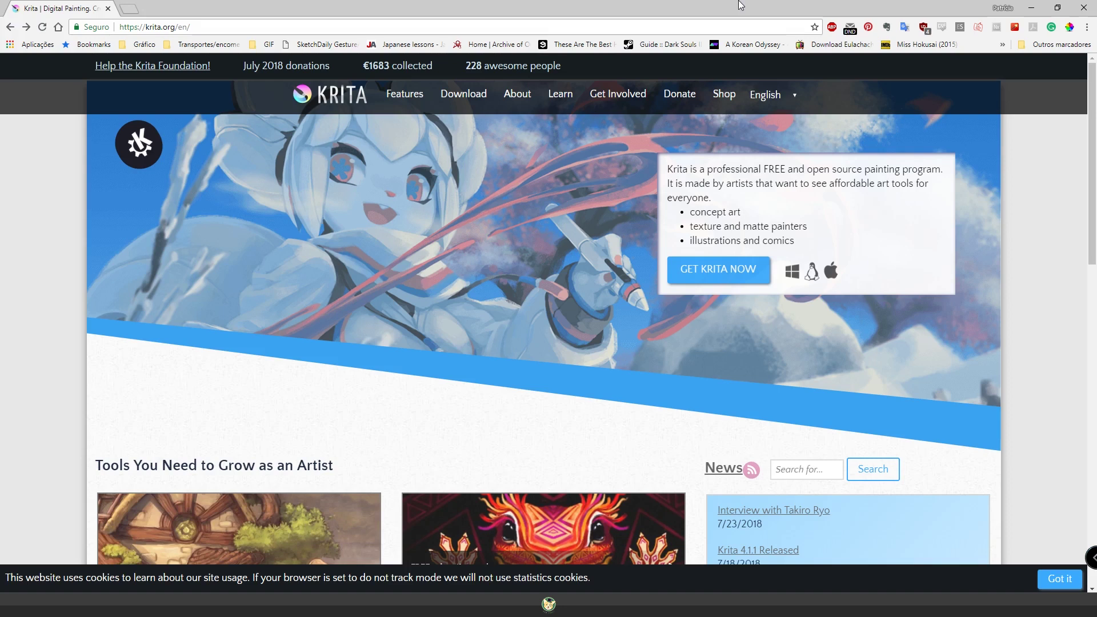
# Look over the Krita home page in the browser and open the Krita 4.1 manual.
pyautogui.scroll(-4, 438, 172)
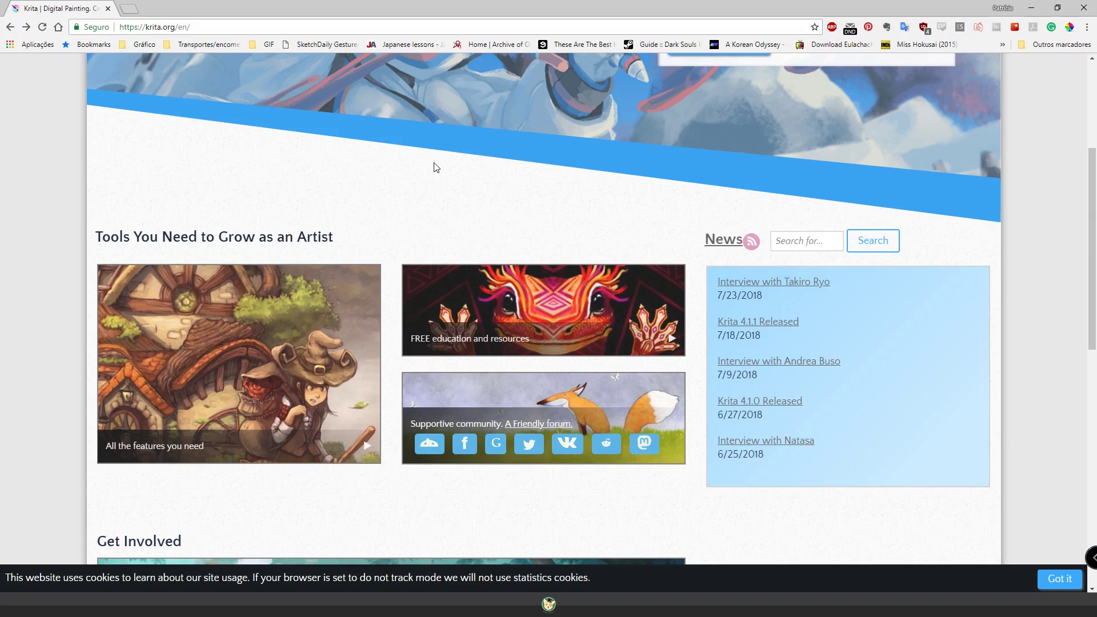
pyautogui.scroll(4, 458, 179)
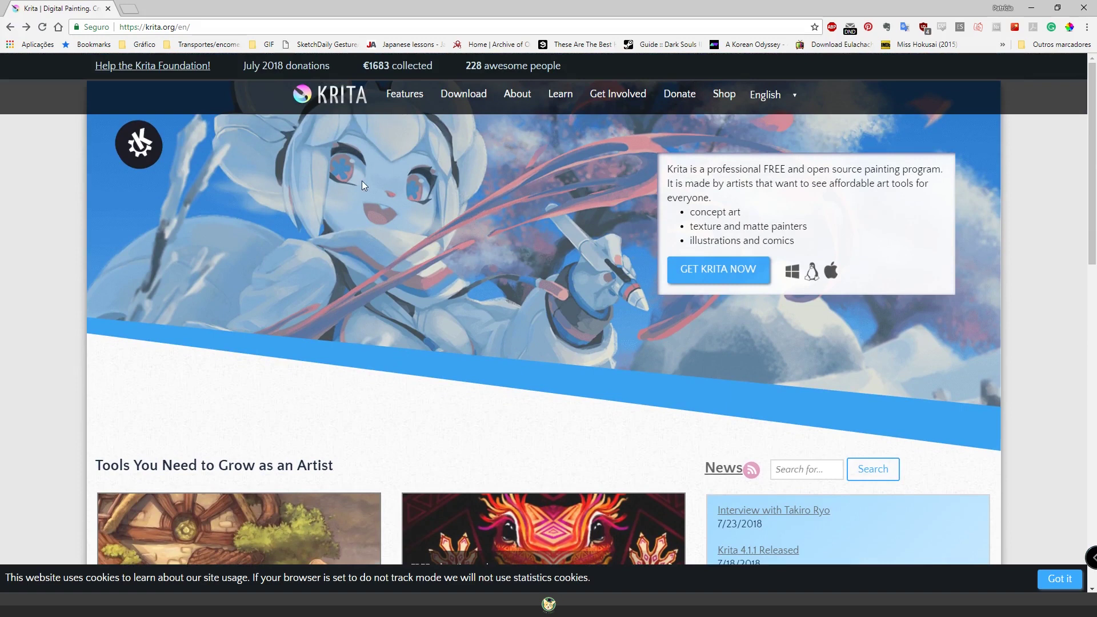
pyautogui.click(549, 97)
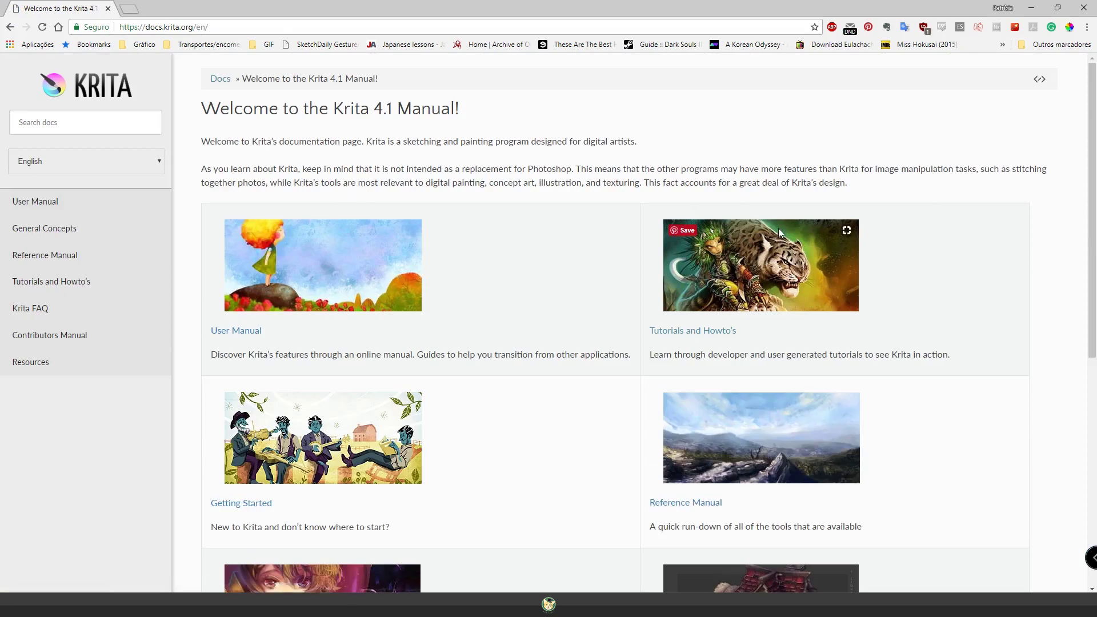
# Browse the Krita manual's section overview and open its Resources page of brush and texture packs.
pyautogui.scroll(-1, 778, 238)
pyautogui.scroll(-4, 683, 226)
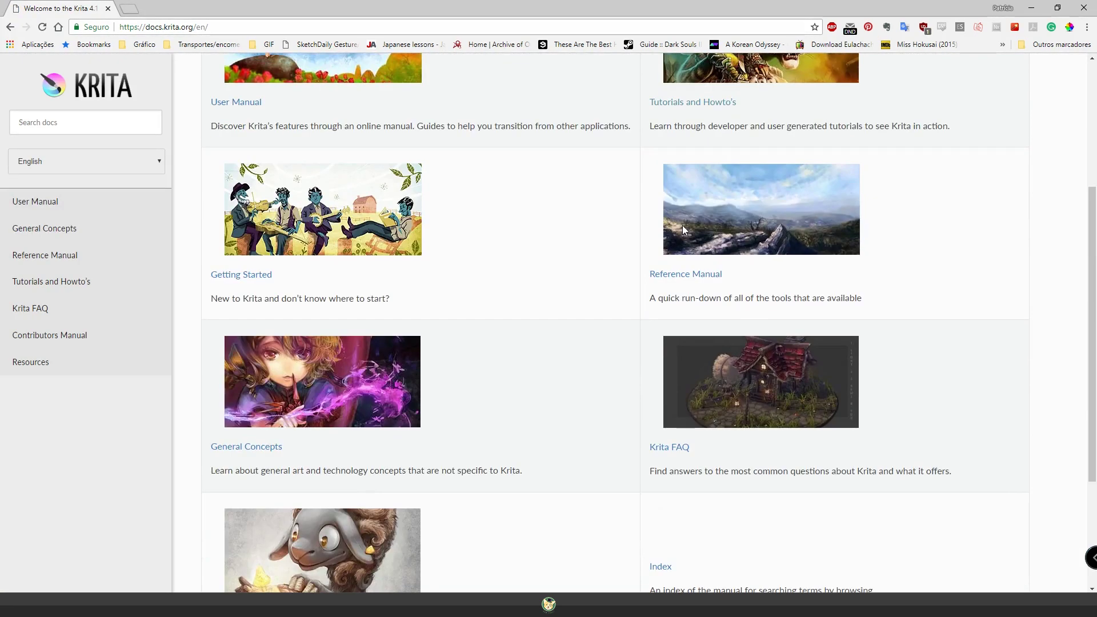
pyautogui.scroll(-1, 682, 225)
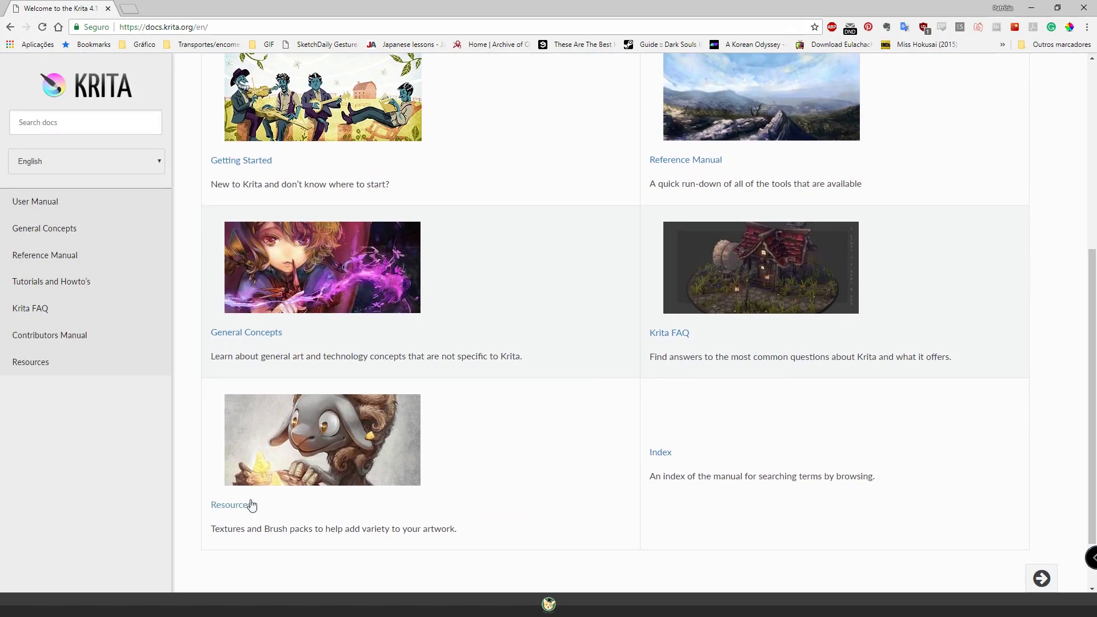
pyautogui.click(239, 506)
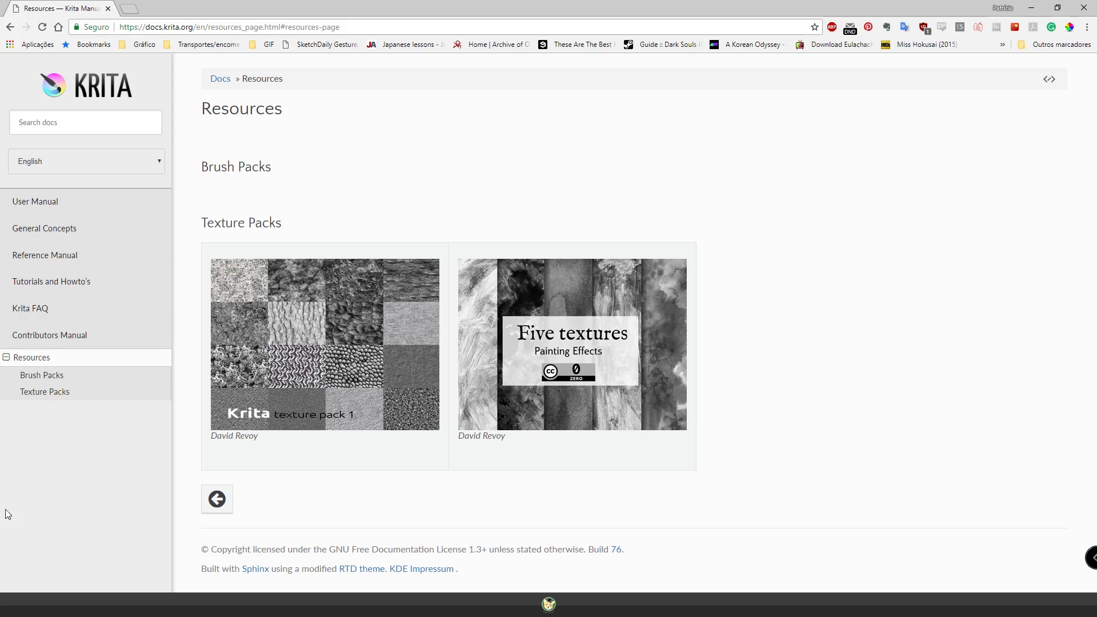
# Start Krita, dismiss its welcome window and create a 1000 x 1000 px RGB/Alpha document at 300 ppi.
pyautogui.press('super')
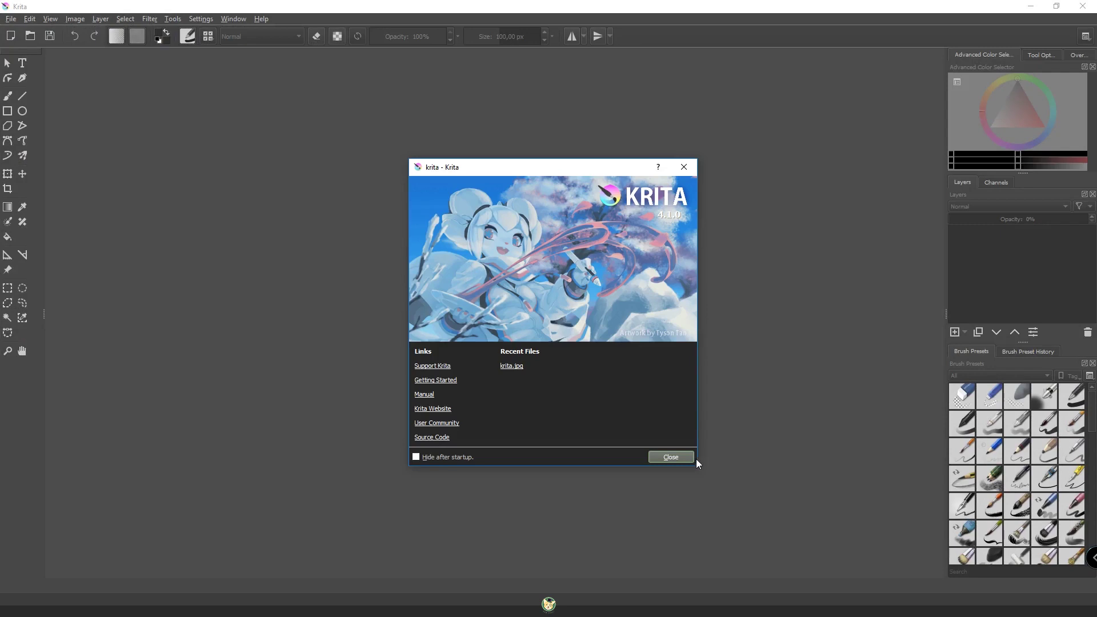
pyautogui.click(685, 456)
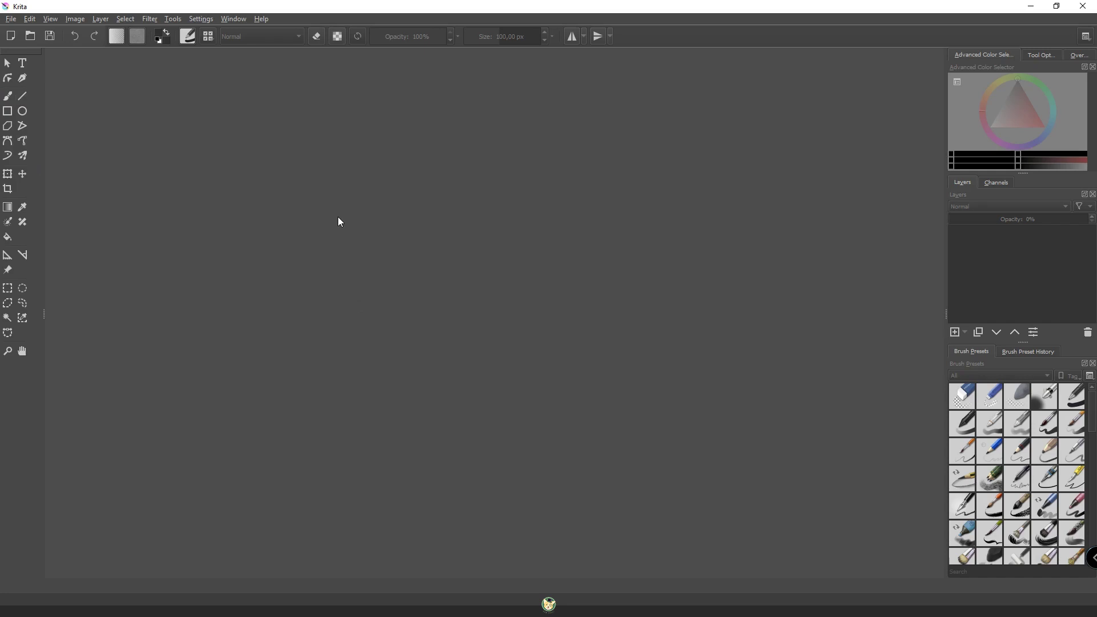
pyautogui.click(12, 19)
pyautogui.click(22, 34)
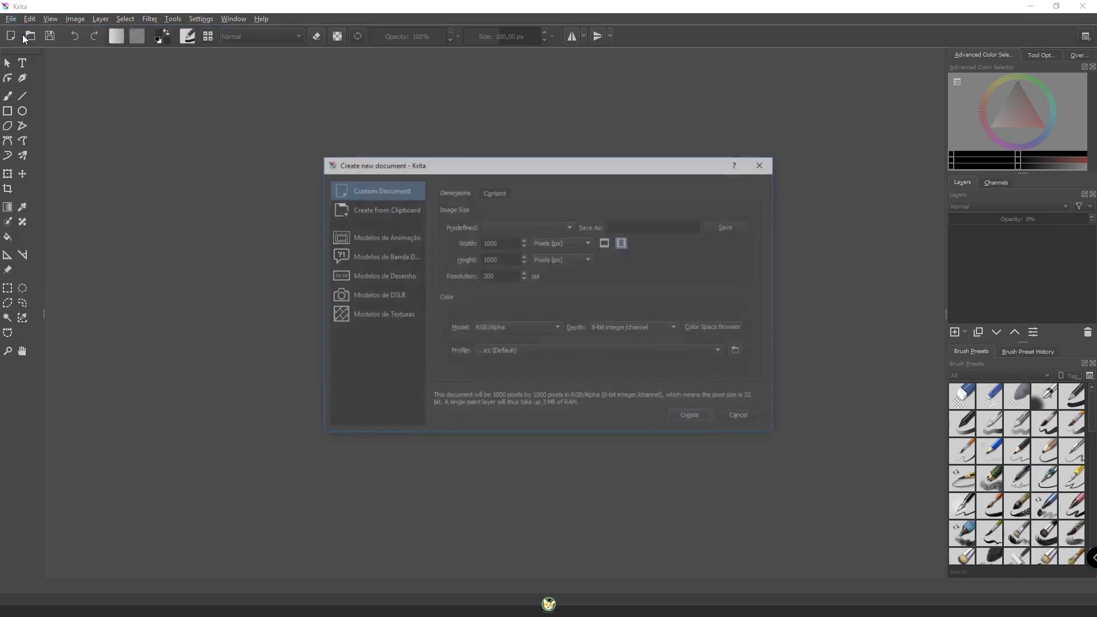
pyautogui.click(686, 416)
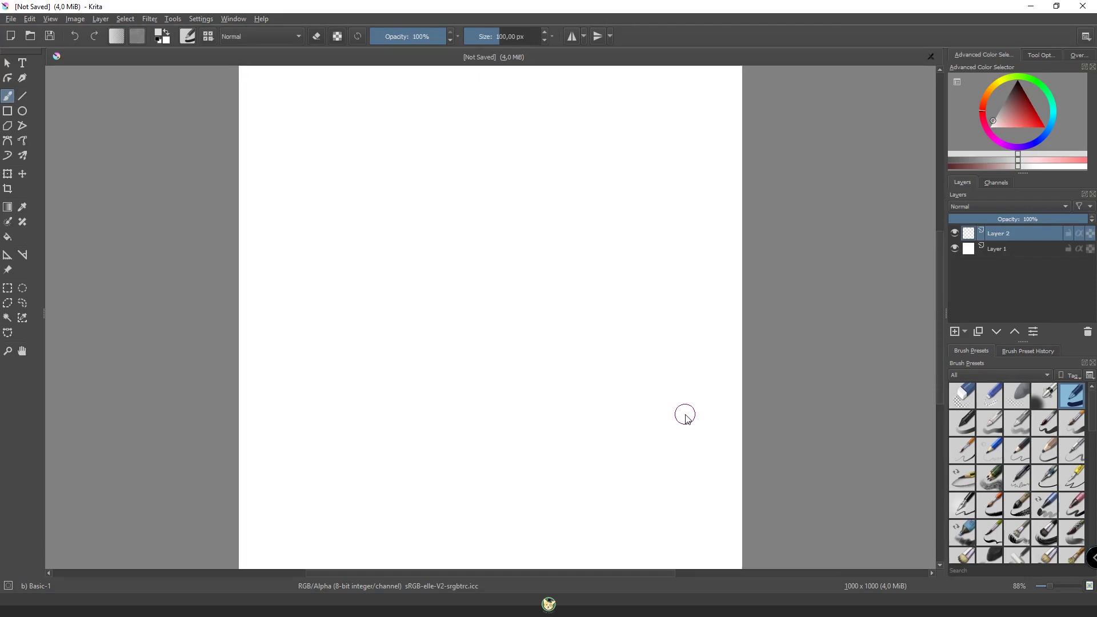
# Draw a large wide ellipse and a small upright ellipse in light grey on Layer 2 with a 40 px brush.
pyautogui.click(23, 111)
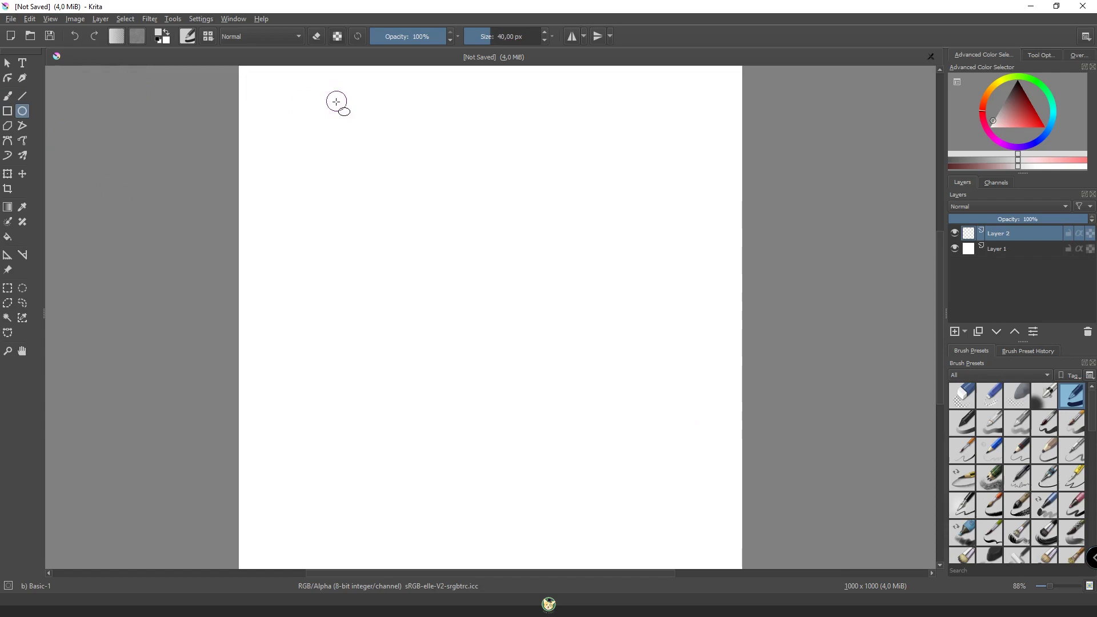
pyautogui.moveTo(326, 125)
pyautogui.mouseDown()
pyautogui.moveTo(469, 293)
pyautogui.moveTo(549, 247)
pyautogui.mouseUp()
pyautogui.moveTo(463, 300); pyautogui.dragTo(443, 348)
# Reduce the brush size to 5.17 px and draw a thin upright ellipse and a nearly square rectangle.
pyautogui.moveTo(496, 38); pyautogui.dragTo(473, 38)
pyautogui.moveTo(548, 293); pyautogui.dragTo(642, 436)
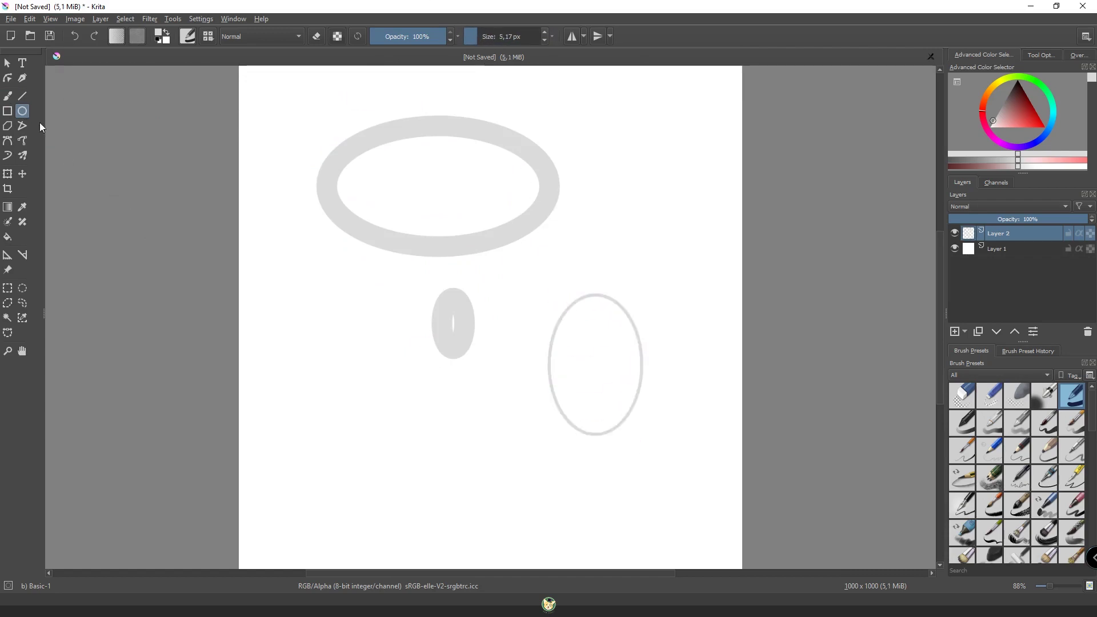
pyautogui.moveTo(298, 277); pyautogui.dragTo(467, 462)
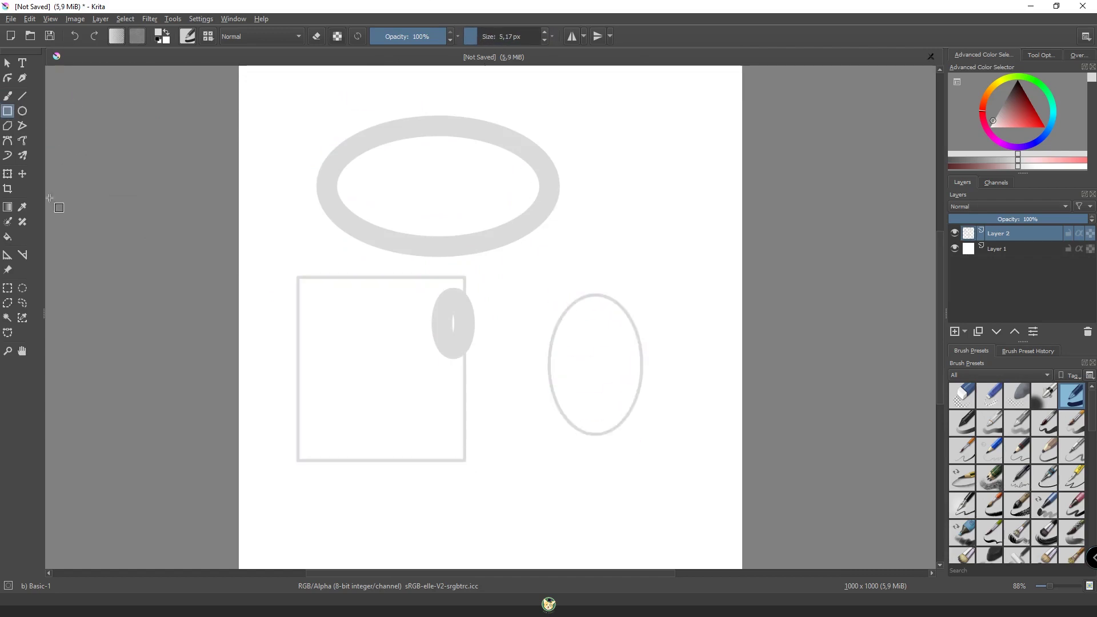
# Pick a red colour, draw several curved strokes over the grey shapes with the Freehand Path tool, and activate the Edit Shapes tool.
pyautogui.click(1027, 118)
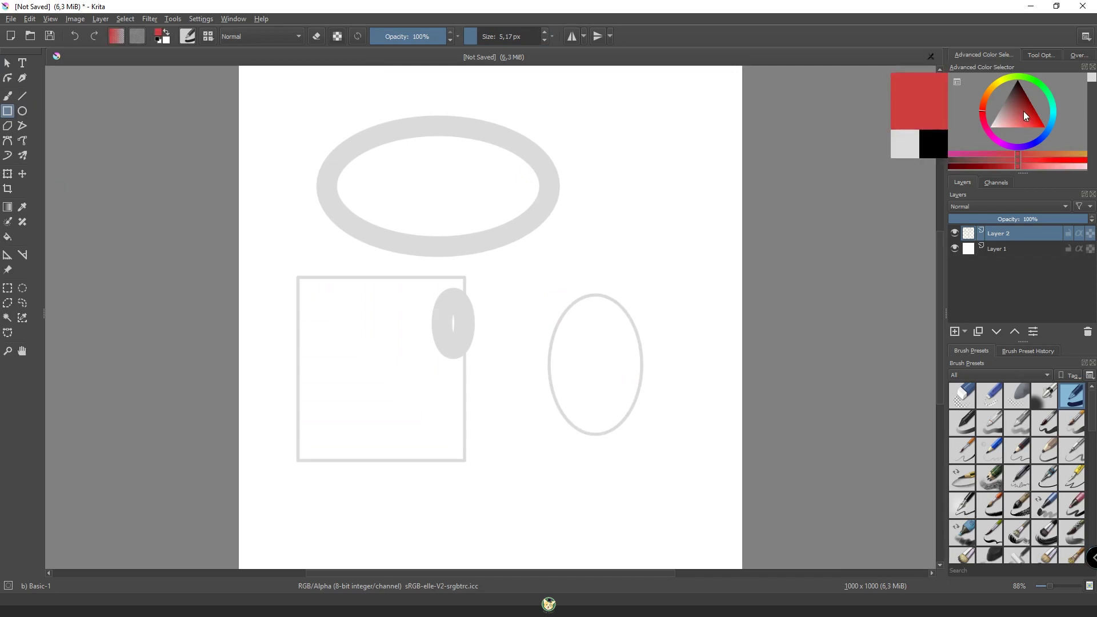
pyautogui.click(22, 141)
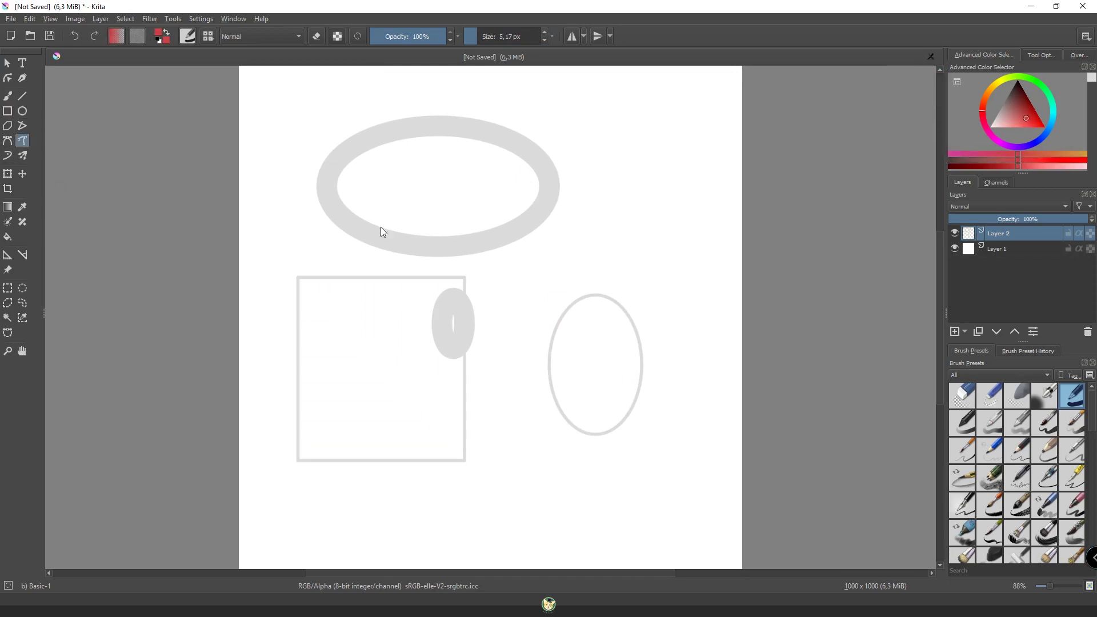
pyautogui.click(515, 254)
pyautogui.moveTo(572, 215)
pyautogui.mouseDown()
pyautogui.moveTo(623, 224)
pyautogui.moveTo(592, 329)
pyautogui.moveTo(485, 253)
pyautogui.mouseUp()
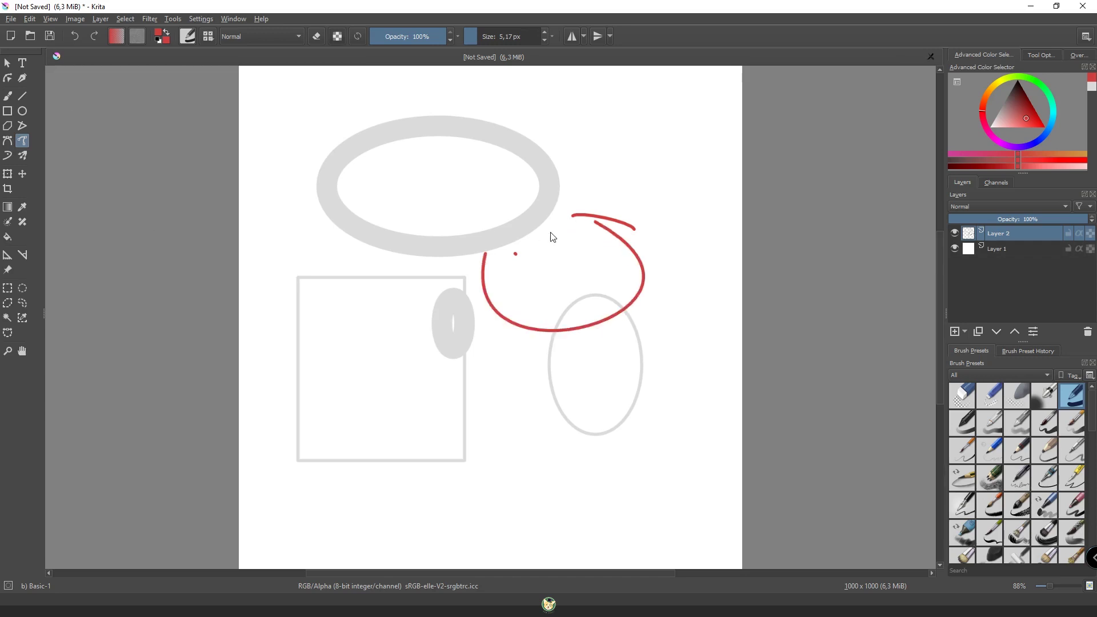
pyautogui.moveTo(579, 254)
pyautogui.mouseDown()
pyautogui.moveTo(604, 239)
pyautogui.moveTo(550, 140)
pyautogui.moveTo(460, 299)
pyautogui.mouseUp()
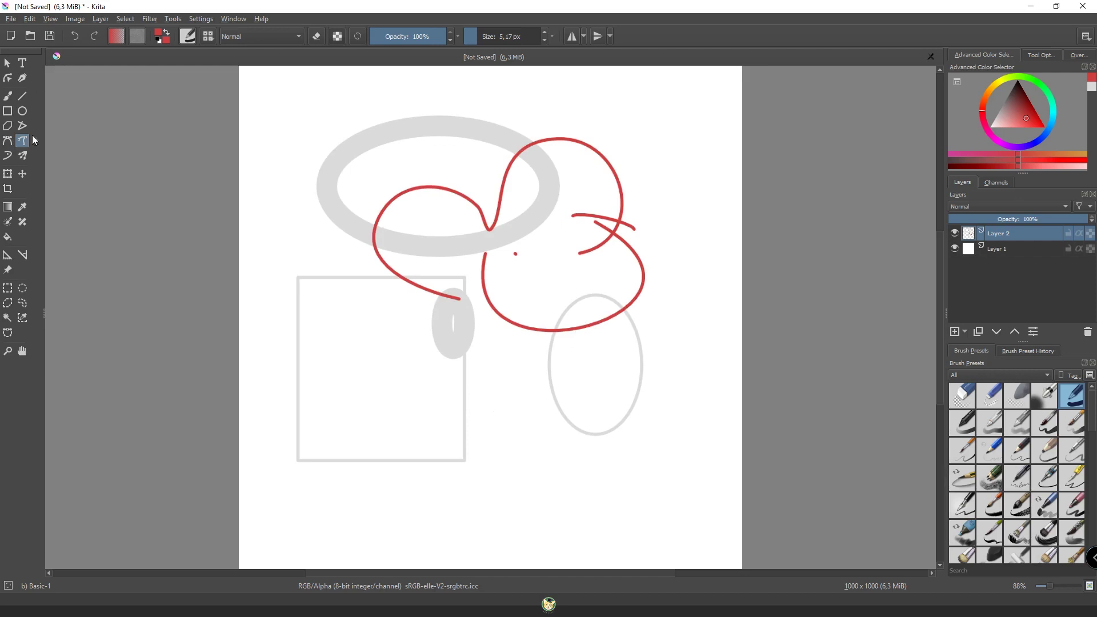
pyautogui.moveTo(354, 339)
pyautogui.mouseDown()
pyautogui.moveTo(376, 328)
pyautogui.moveTo(392, 365)
pyautogui.mouseUp()
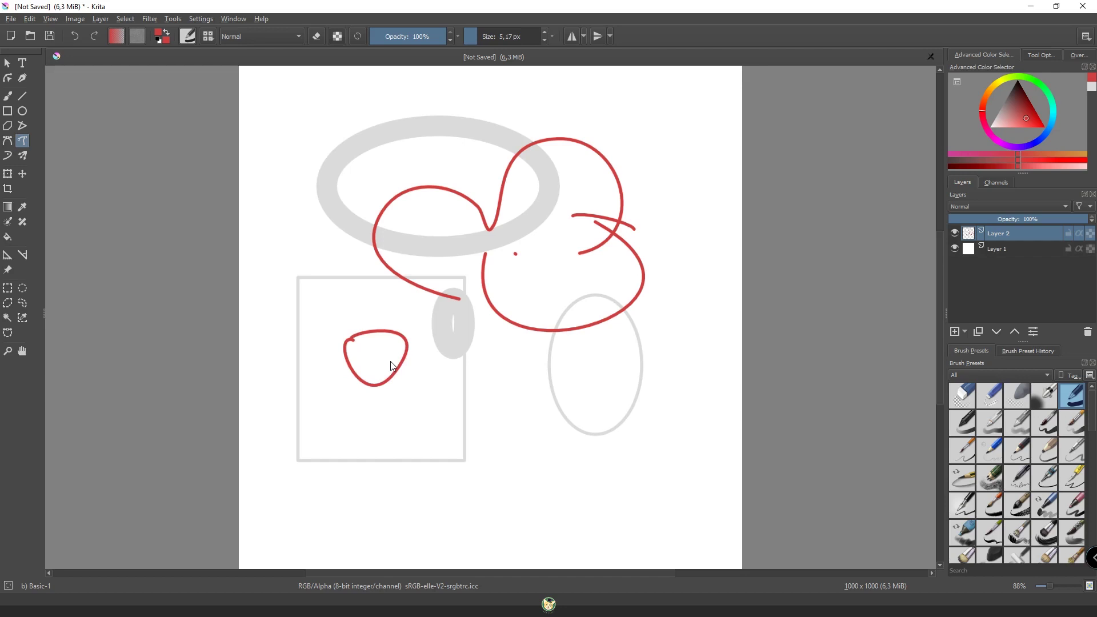
pyautogui.click(7, 78)
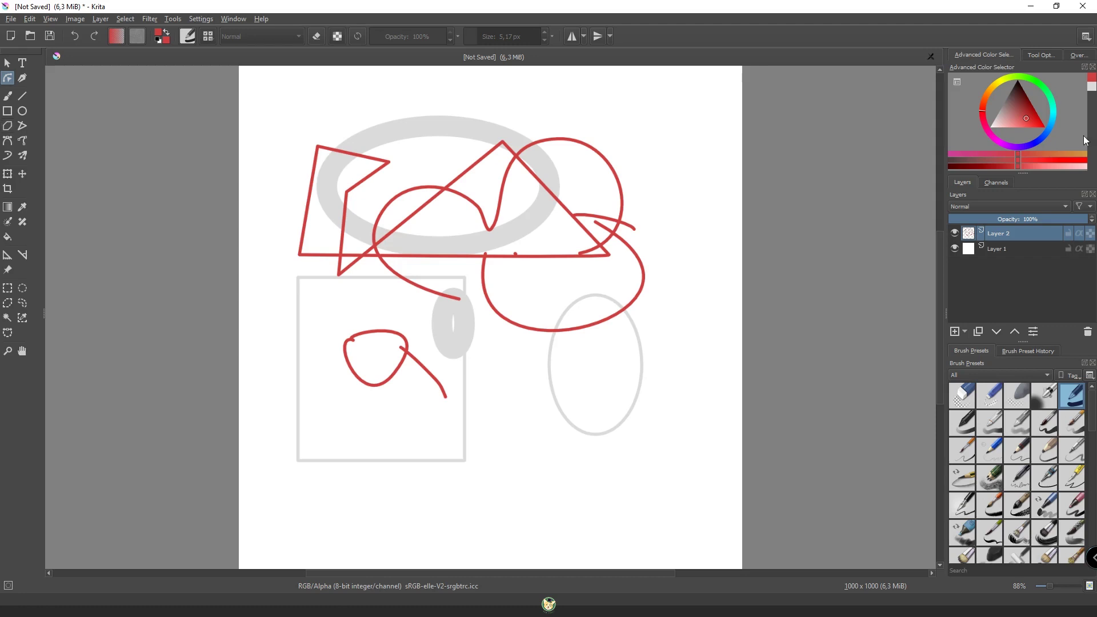
# Hide Layer 2, add a new paint layer and draw a looping four-way symmetrical pattern on it with the Multibrush tool.
pyautogui.click(956, 233)
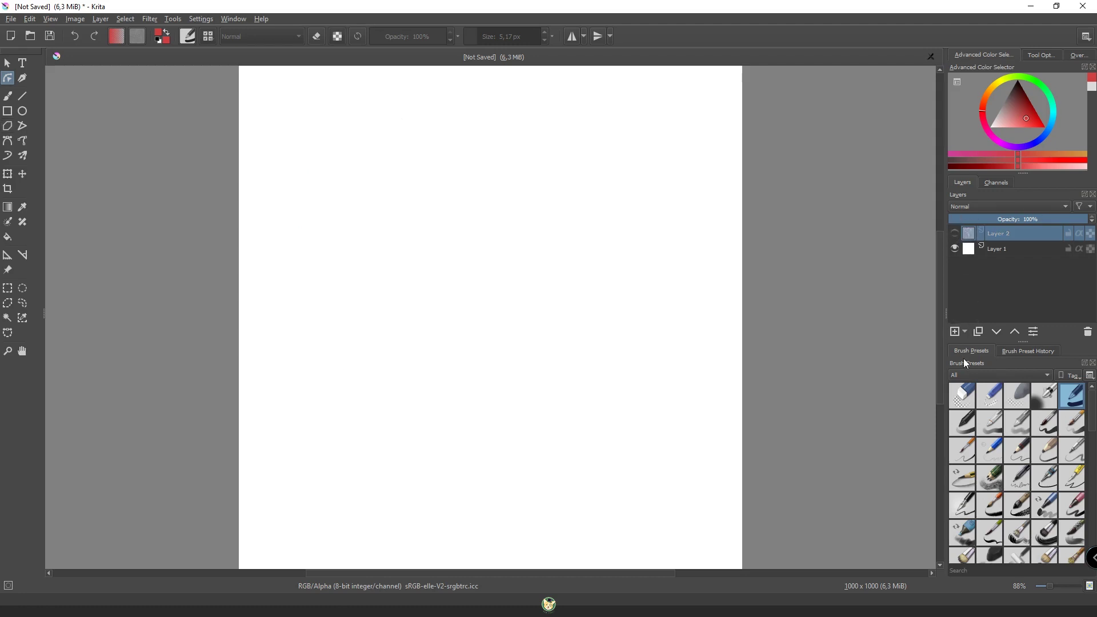
pyautogui.click(955, 333)
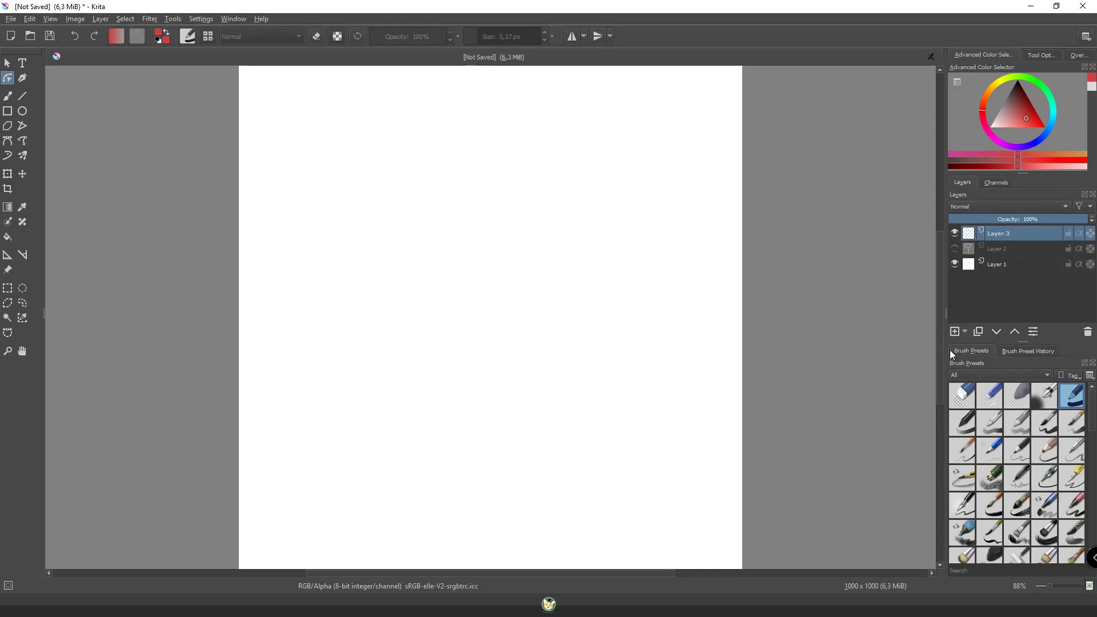
pyautogui.press('q')
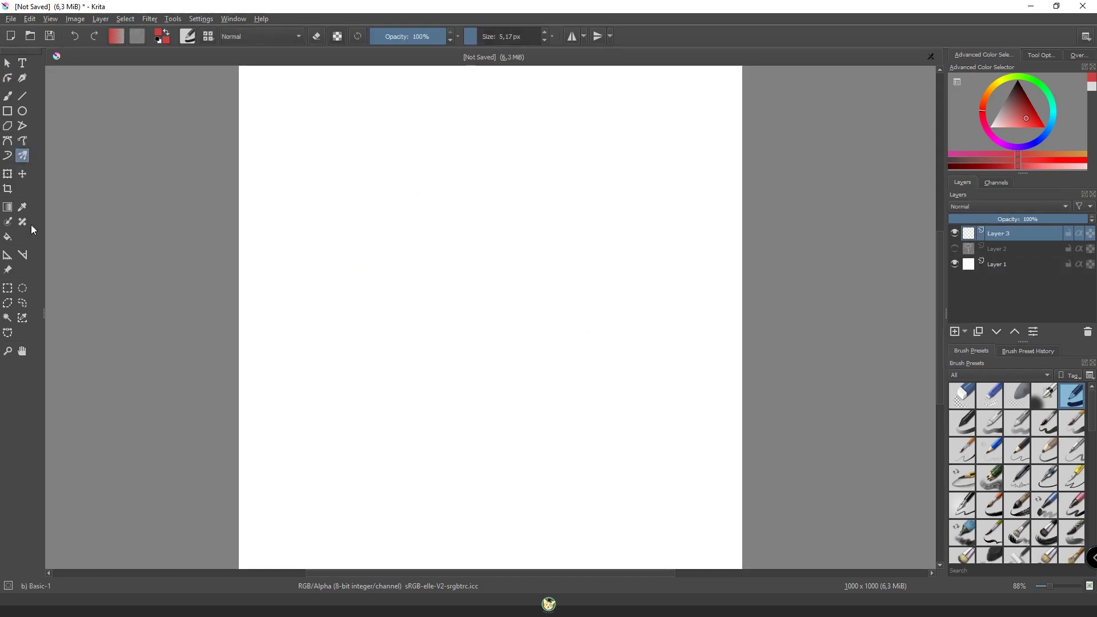
pyautogui.moveTo(364, 137)
pyautogui.mouseDown()
pyautogui.moveTo(408, 176)
pyautogui.moveTo(481, 214)
pyautogui.moveTo(545, 219)
pyautogui.moveTo(651, 185)
pyautogui.moveTo(710, 199)
pyautogui.moveTo(723, 255)
pyautogui.moveTo(699, 312)
pyautogui.moveTo(638, 339)
pyautogui.moveTo(548, 344)
pyautogui.moveTo(396, 277)
pyautogui.moveTo(268, 267)
pyautogui.moveTo(287, 364)
pyautogui.moveTo(439, 366)
pyautogui.moveTo(574, 178)
pyautogui.moveTo(721, 177)
pyautogui.mouseUp()
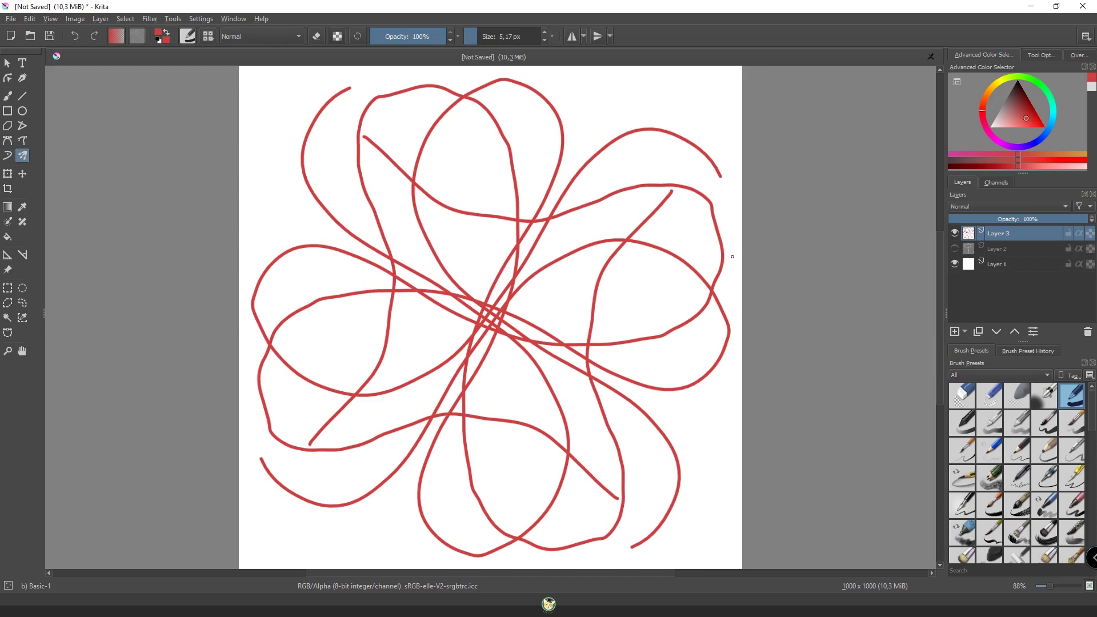
# Paint more symmetrical loops and arcs over the pattern using the Basic-5 Size preset at 40 px.
pyautogui.click(1046, 426)
pyautogui.moveTo(446, 256)
pyautogui.mouseDown()
pyautogui.moveTo(409, 320)
pyautogui.moveTo(452, 240)
pyautogui.moveTo(491, 224)
pyautogui.mouseUp()
pyautogui.moveTo(303, 155)
pyautogui.mouseDown()
pyautogui.moveTo(350, 100)
pyautogui.moveTo(635, 220)
pyautogui.moveTo(689, 314)
pyautogui.mouseUp()
pyautogui.moveTo(294, 74)
pyautogui.mouseDown()
pyautogui.moveTo(354, 280)
pyautogui.moveTo(451, 171)
pyautogui.mouseUp()
pyautogui.moveTo(616, 172)
pyautogui.mouseDown()
pyautogui.moveTo(583, 228)
pyautogui.moveTo(491, 269)
pyautogui.moveTo(729, 200)
pyautogui.moveTo(506, 180)
pyautogui.moveTo(618, 309)
pyautogui.moveTo(420, 223)
pyautogui.moveTo(597, 189)
pyautogui.moveTo(444, 114)
pyautogui.moveTo(466, 206)
pyautogui.moveTo(410, 457)
pyautogui.moveTo(629, 74)
pyautogui.moveTo(695, 84)
pyautogui.moveTo(685, 153)
pyautogui.mouseUp()
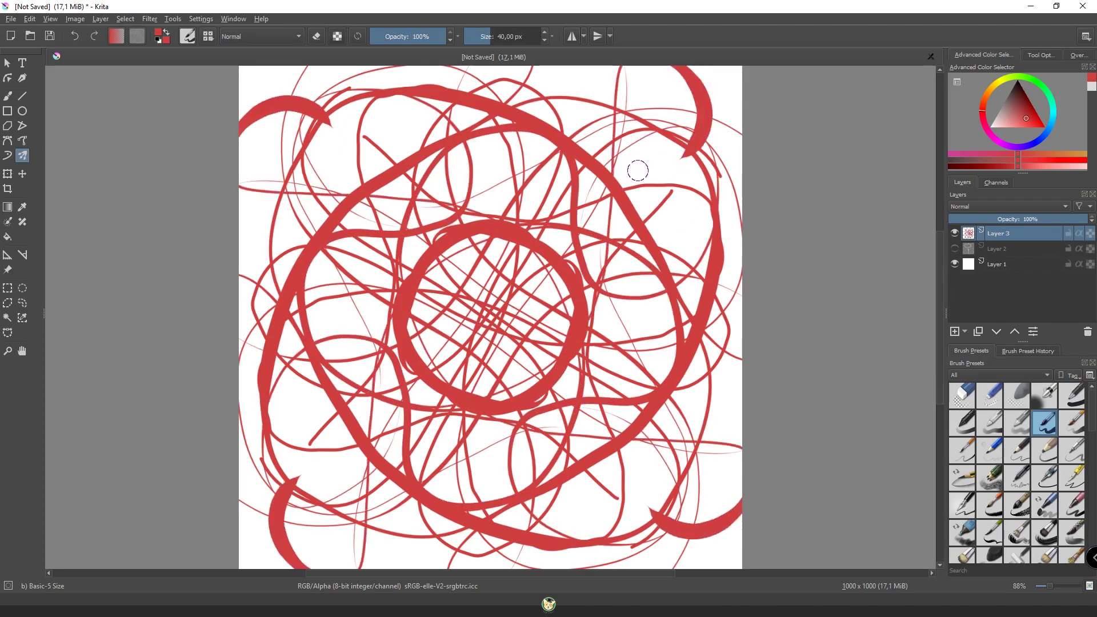
# Hide the symmetrical pattern, add a new layer and draw several thick red calligraphy strokes across the canvas.
pyautogui.keyDown('shift'); pyautogui.click(956, 262); pyautogui.keyUp('shift')
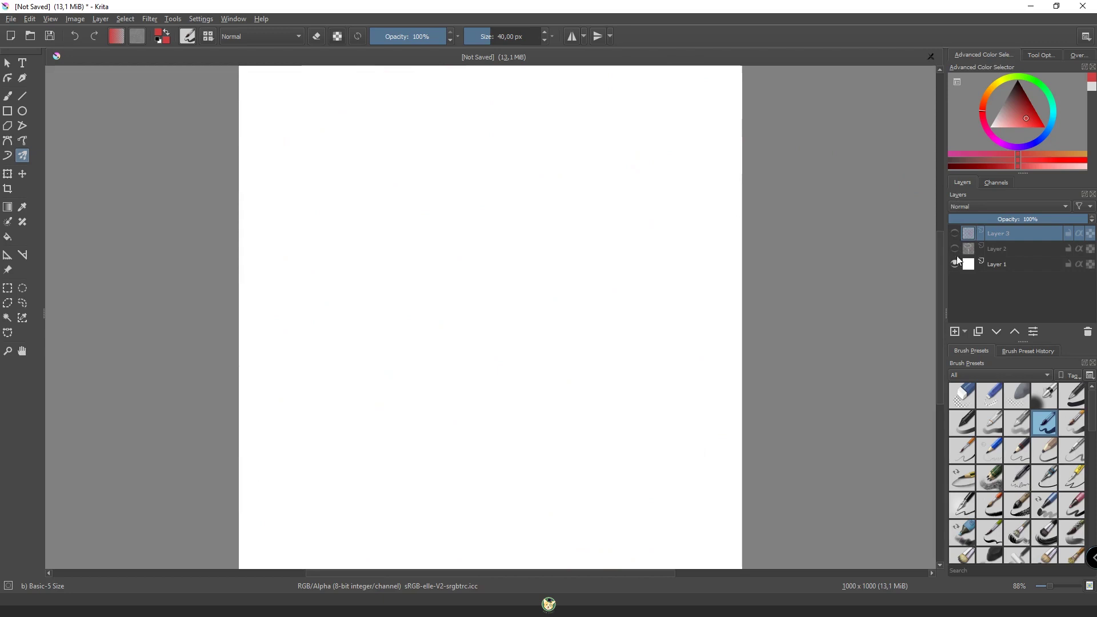
pyautogui.click(954, 332)
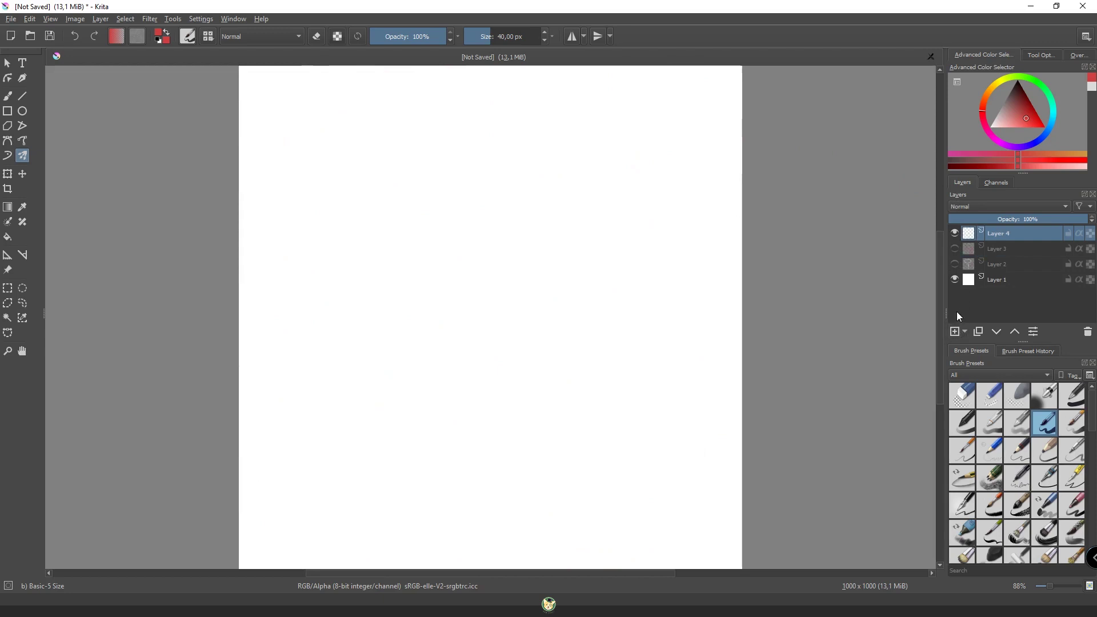
pyautogui.click(23, 78)
pyautogui.moveTo(376, 160)
pyautogui.mouseDown()
pyautogui.moveTo(403, 222)
pyautogui.moveTo(654, 306)
pyautogui.moveTo(669, 246)
pyautogui.mouseUp()
pyautogui.moveTo(407, 372)
pyautogui.mouseDown()
pyautogui.moveTo(409, 289)
pyautogui.moveTo(720, 255)
pyautogui.moveTo(375, 211)
pyautogui.moveTo(407, 226)
pyautogui.mouseUp()
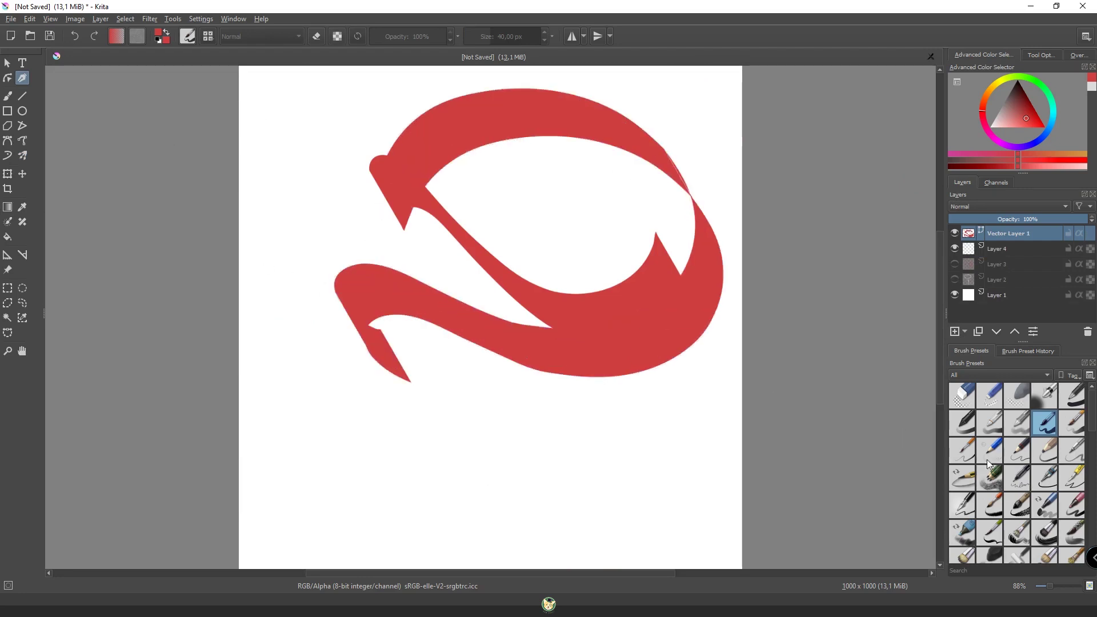
pyautogui.click(1018, 426)
pyautogui.moveTo(410, 418)
pyautogui.mouseDown()
pyautogui.moveTo(530, 451)
pyautogui.moveTo(524, 293)
pyautogui.moveTo(331, 253)
pyautogui.moveTo(454, 292)
pyautogui.mouseUp()
pyautogui.click(992, 426)
pyautogui.moveTo(707, 474)
pyautogui.mouseDown()
pyautogui.moveTo(541, 331)
pyautogui.moveTo(483, 313)
pyautogui.mouseUp()
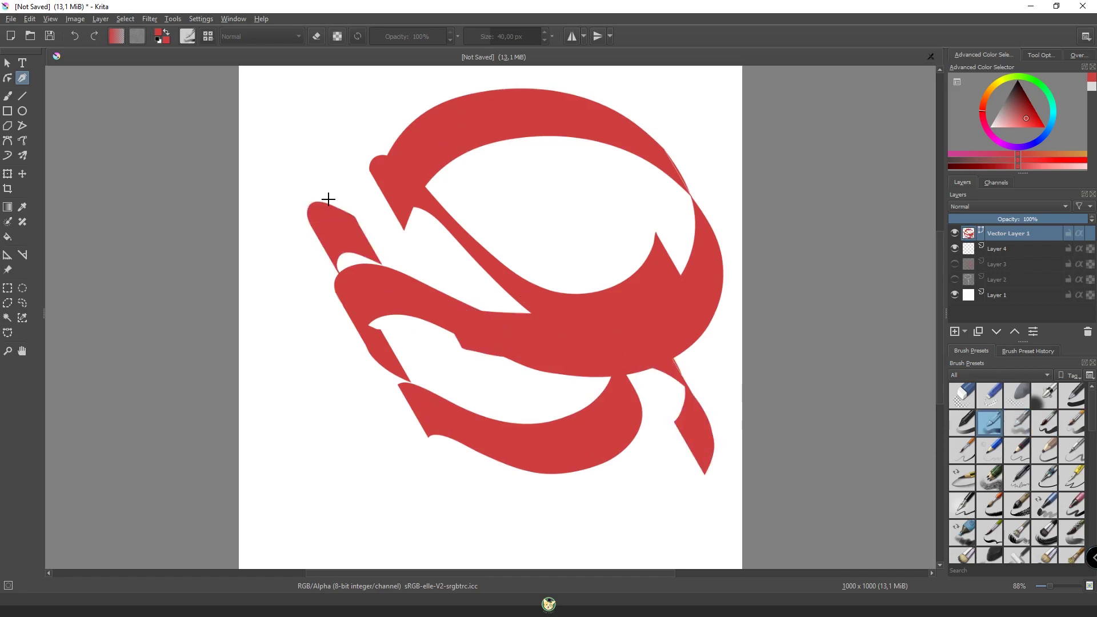
# Hide Vector Layer 1 to look at Layer 4 on its own, and show the vector layer again.
pyautogui.press('b')
pyautogui.click(997, 249)
pyautogui.click(955, 233)
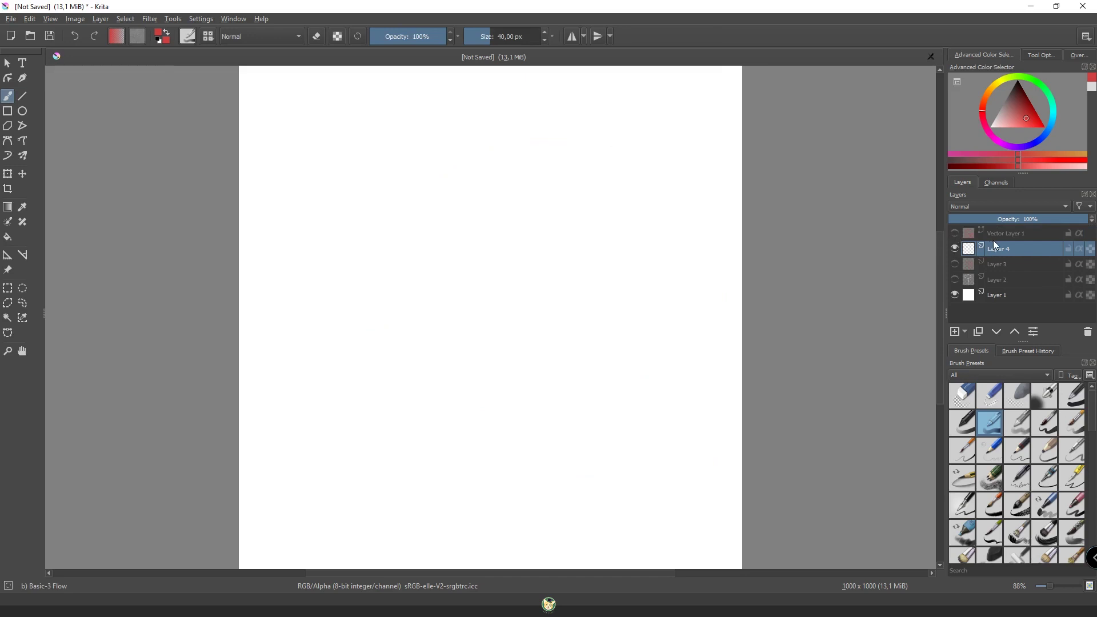
pyautogui.click(1000, 233)
pyautogui.click(954, 233)
# Add a narrow slanted calligraphy stroke beside the red shapes and try reshaping it by moving one of its nodes.
pyautogui.click(22, 78)
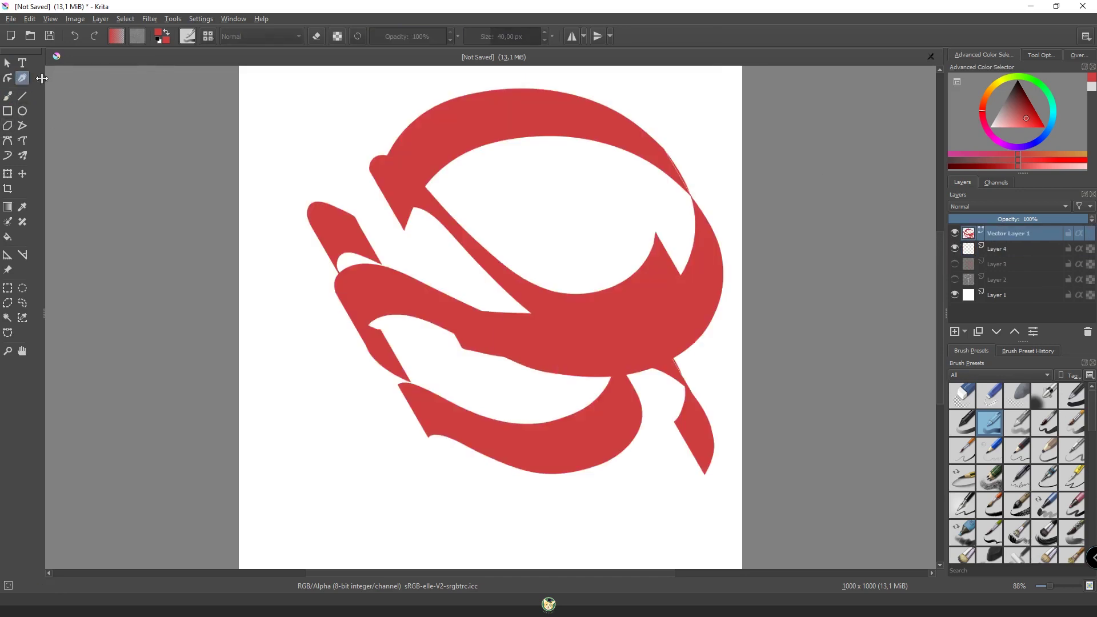
pyautogui.moveTo(290, 255); pyautogui.dragTo(393, 394)
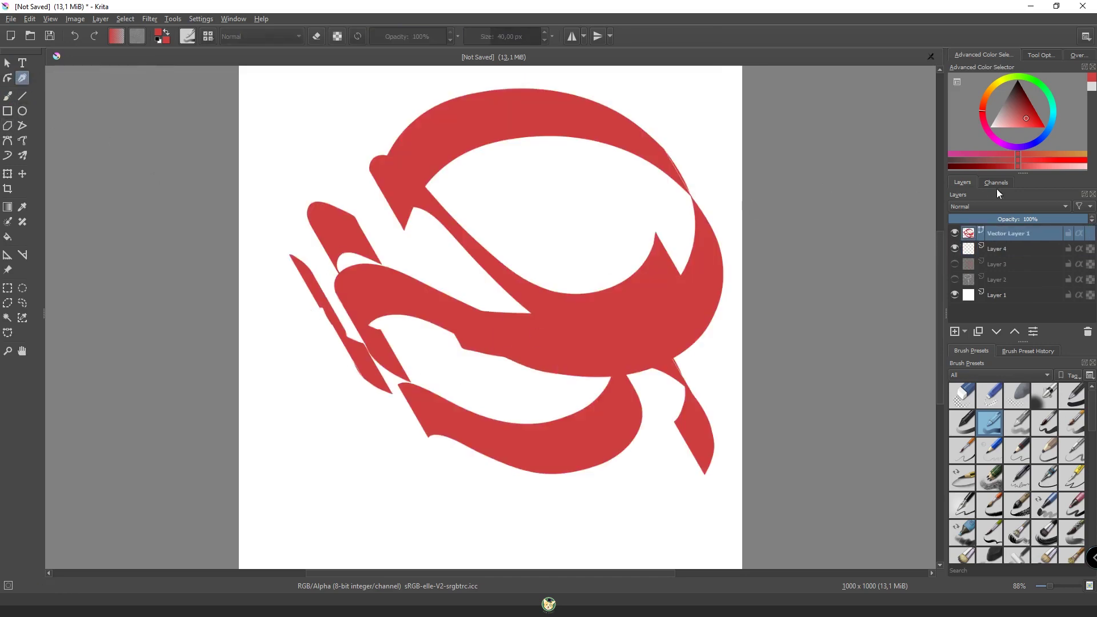
pyautogui.click(8, 78)
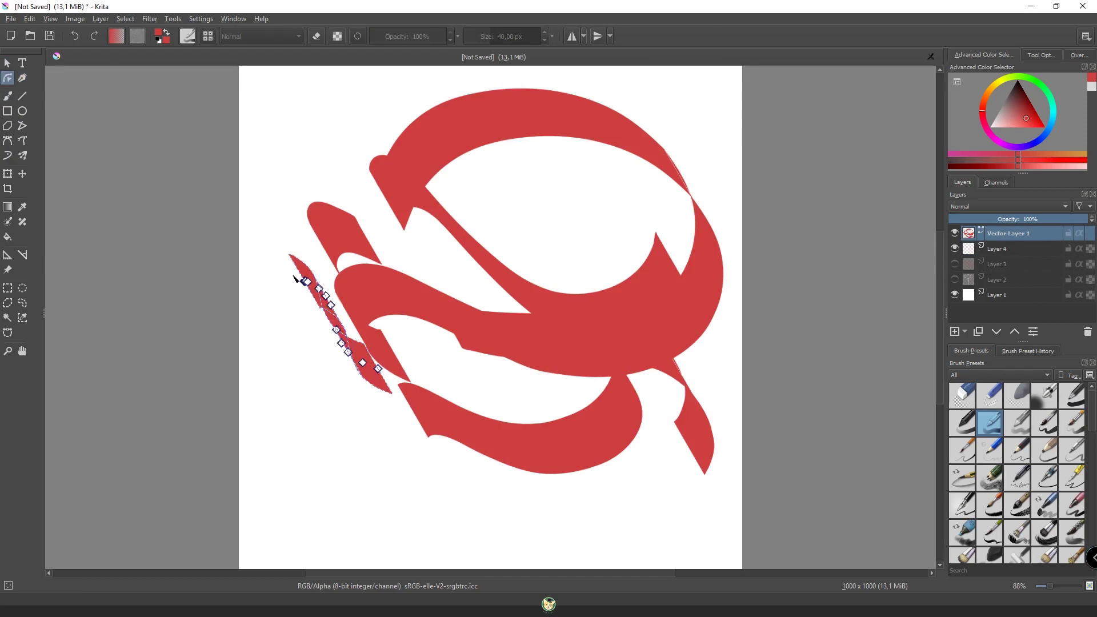
pyautogui.moveTo(319, 289); pyautogui.dragTo(380, 345)
pyautogui.hotkey('ctrl', 'z')
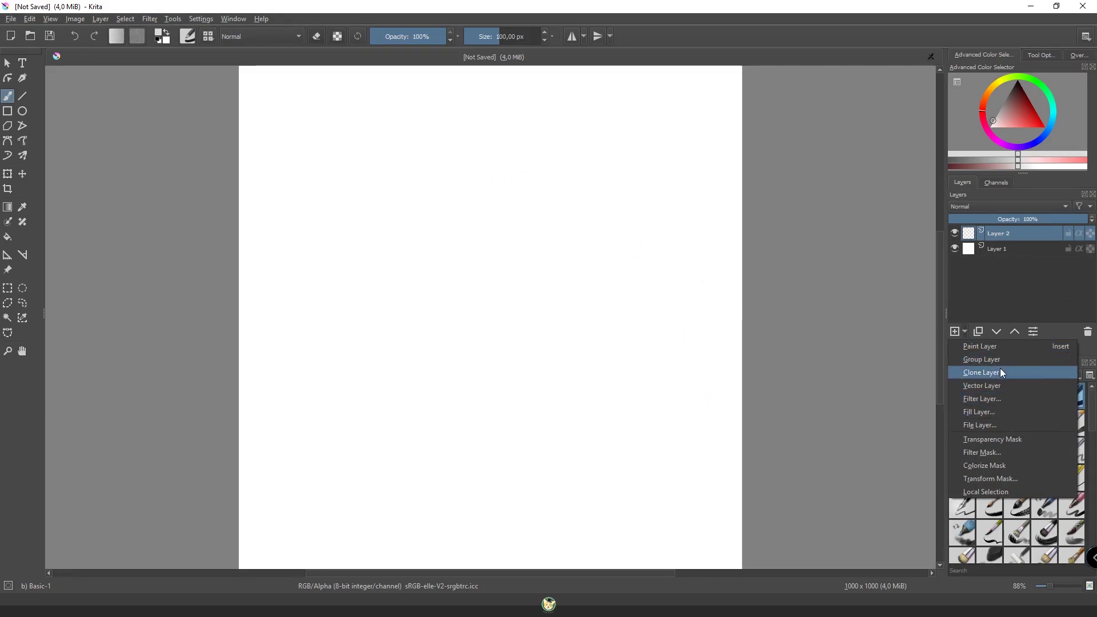
# Add a vector layer and draw a short hook-shaped grey curve on it with the Freehand Path tool.
pyautogui.click(973, 385)
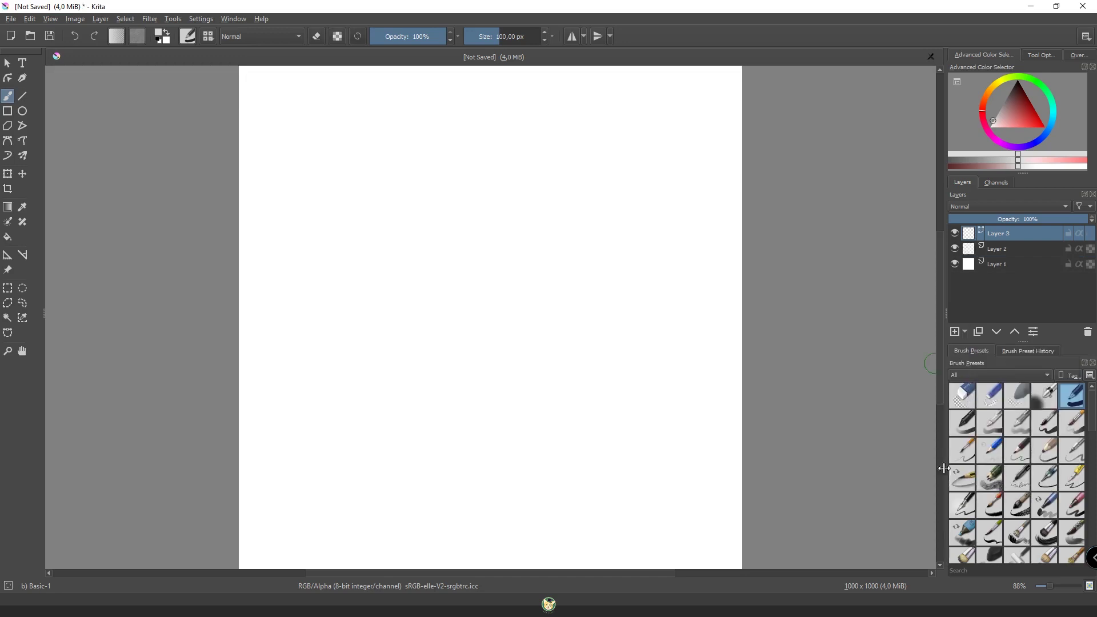
pyautogui.click(23, 141)
pyautogui.moveTo(350, 250)
pyautogui.mouseDown()
pyautogui.moveTo(420, 271)
pyautogui.moveTo(368, 304)
pyautogui.mouseUp()
# Reshape the grey curve into an S with the Edit Shapes tool by moving its upper end and adjusting the curve handles.
pyautogui.click(7, 79)
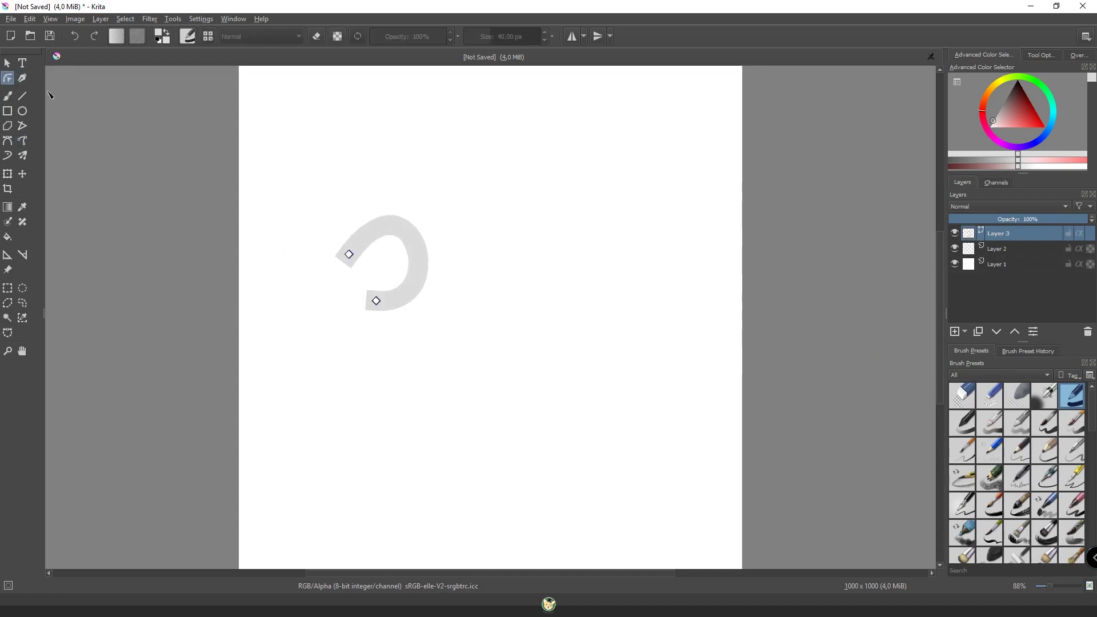
pyautogui.moveTo(348, 252)
pyautogui.mouseDown()
pyautogui.moveTo(348, 228)
pyautogui.moveTo(388, 179)
pyautogui.moveTo(389, 191)
pyautogui.mouseUp()
pyautogui.moveTo(455, 105)
pyautogui.mouseDown()
pyautogui.moveTo(524, 196)
pyautogui.moveTo(362, 269)
pyautogui.moveTo(341, 114)
pyautogui.moveTo(304, 237)
pyautogui.mouseUp()
pyautogui.click(376, 301)
pyautogui.moveTo(454, 307)
pyautogui.mouseDown()
pyautogui.moveTo(330, 350)
pyautogui.moveTo(327, 196)
pyautogui.moveTo(516, 274)
pyautogui.mouseUp()
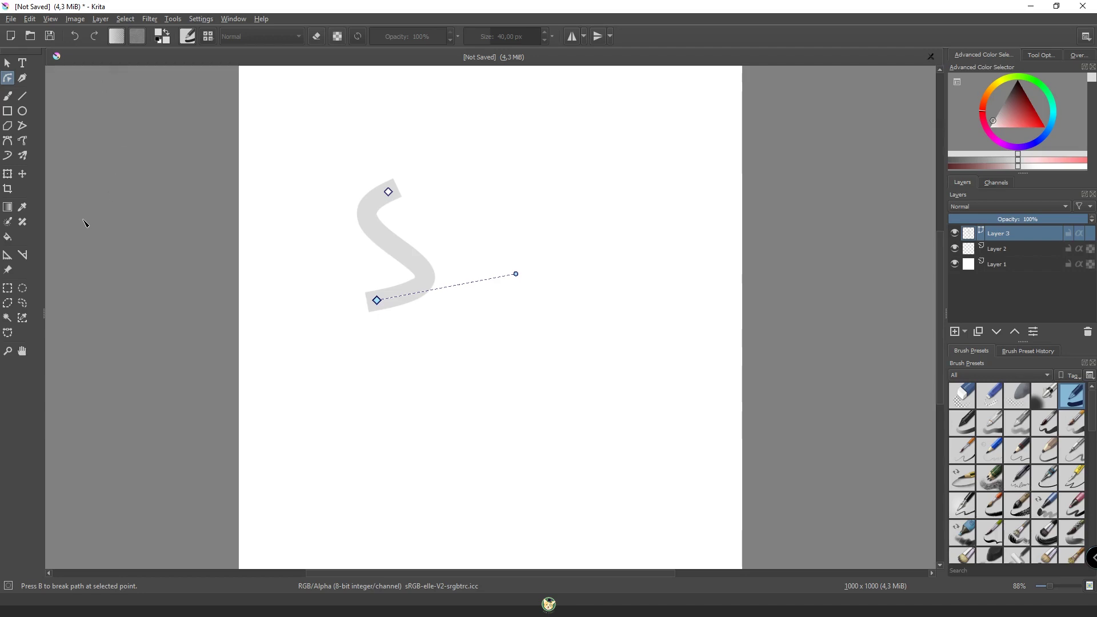
# Hide vector Layer 3 and paint a winding grey stroke on Layer 2 with the Basic-3 Flow preset at 40 px.
pyautogui.click(956, 234)
pyautogui.click(999, 252)
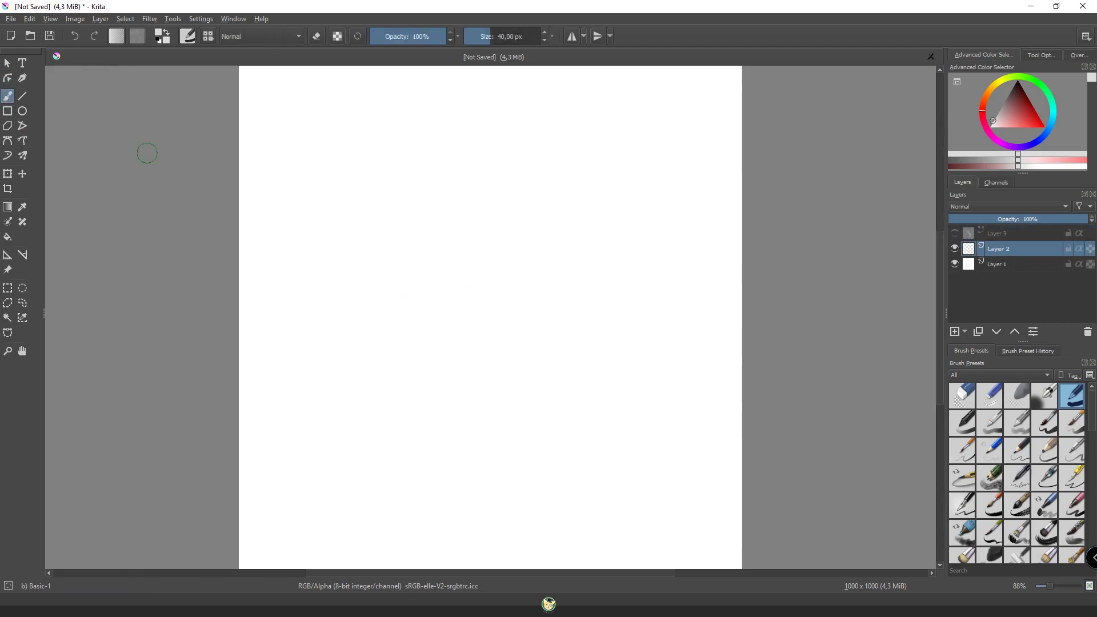
pyautogui.click(995, 428)
pyautogui.moveTo(459, 221)
pyautogui.mouseDown()
pyautogui.moveTo(468, 215)
pyautogui.moveTo(410, 282)
pyautogui.moveTo(414, 335)
pyautogui.mouseUp()
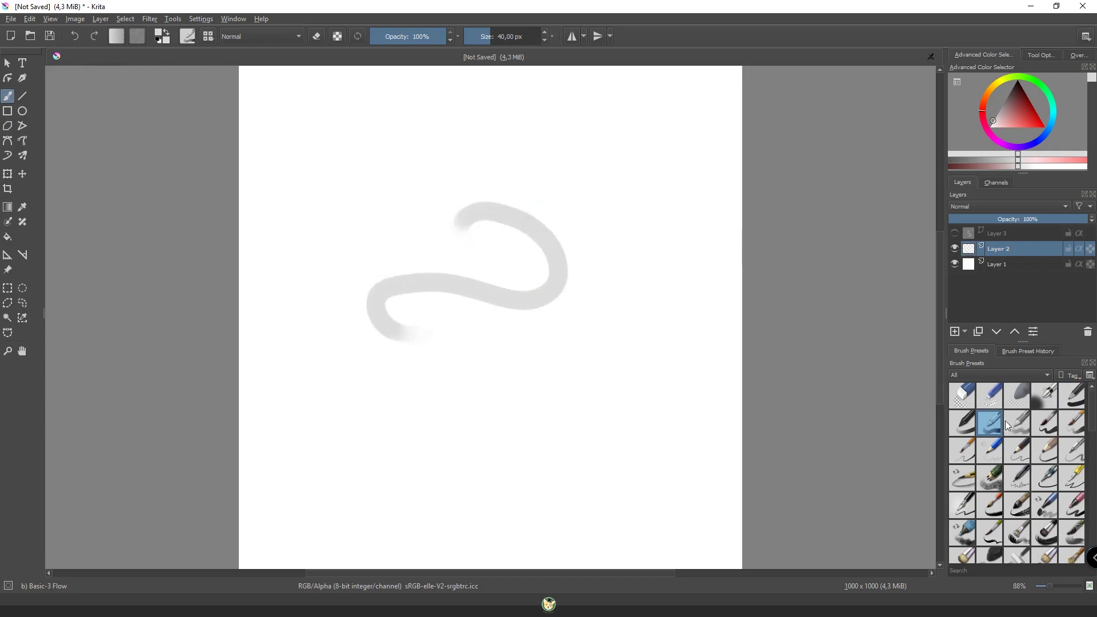
# Paint a long grey stroke with the Pencil-6 Quick Shade preset, and a second wavy one in blue.
pyautogui.click(990, 479)
pyautogui.moveTo(694, 399)
pyautogui.mouseDown()
pyautogui.moveTo(529, 349)
pyautogui.moveTo(472, 218)
pyautogui.mouseUp()
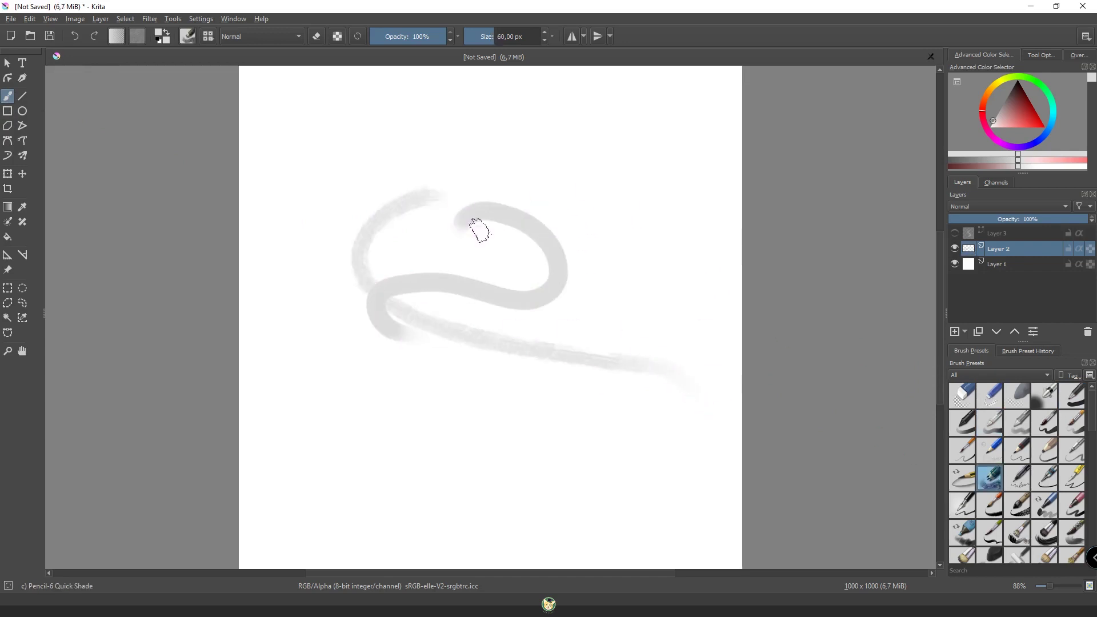
pyautogui.click(1021, 115)
pyautogui.click(1036, 148)
pyautogui.click(1025, 113)
pyautogui.moveTo(513, 183)
pyautogui.mouseDown()
pyautogui.moveTo(535, 218)
pyautogui.moveTo(355, 245)
pyautogui.moveTo(366, 251)
pyautogui.mouseUp()
# Spray soft blue patches over the right half of the canvas with the Airbrush Soft preset at 600 px.
pyautogui.click(1045, 423)
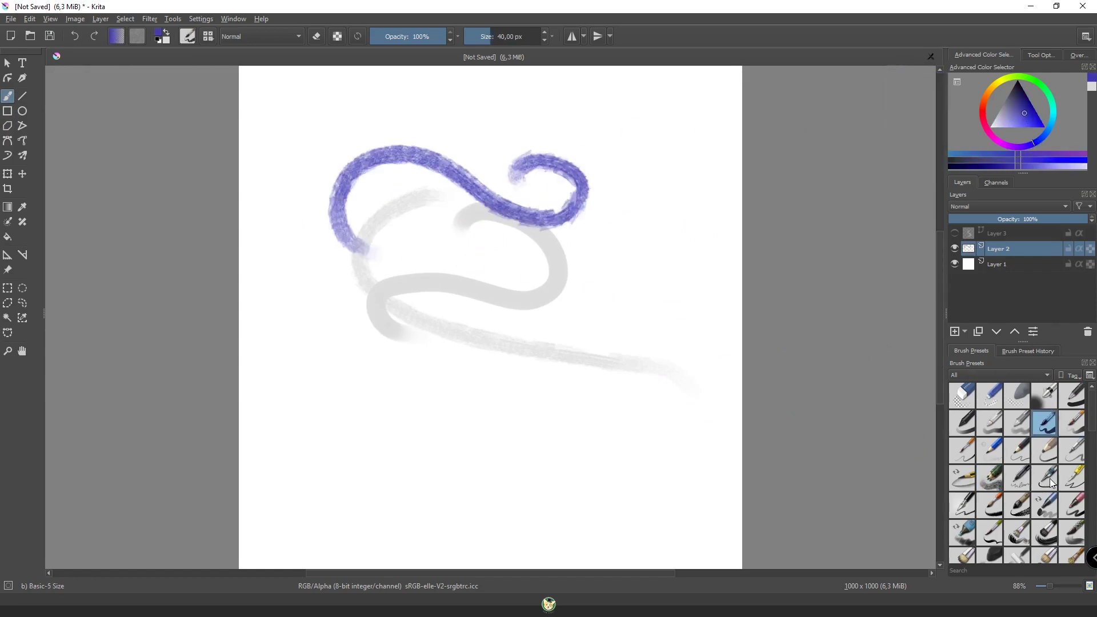
pyautogui.click(1047, 401)
pyautogui.moveTo(629, 371)
pyautogui.mouseDown()
pyautogui.moveTo(544, 336)
pyautogui.moveTo(666, 441)
pyautogui.mouseUp()
pyautogui.moveTo(649, 331); pyautogui.dragTo(760, 366)
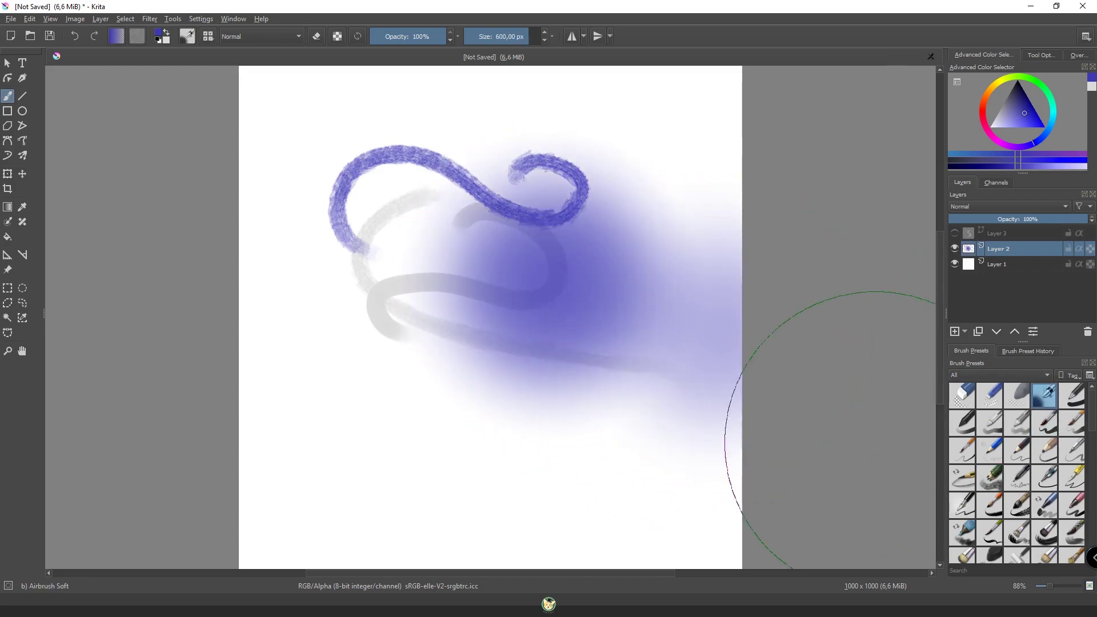
# Draw two thin blue curls below the grey strokes with the Basic-6 Details preset at 7.50 px.
pyautogui.click(963, 450)
pyautogui.moveTo(429, 429)
pyautogui.mouseDown()
pyautogui.moveTo(387, 382)
pyautogui.moveTo(431, 337)
pyautogui.mouseUp()
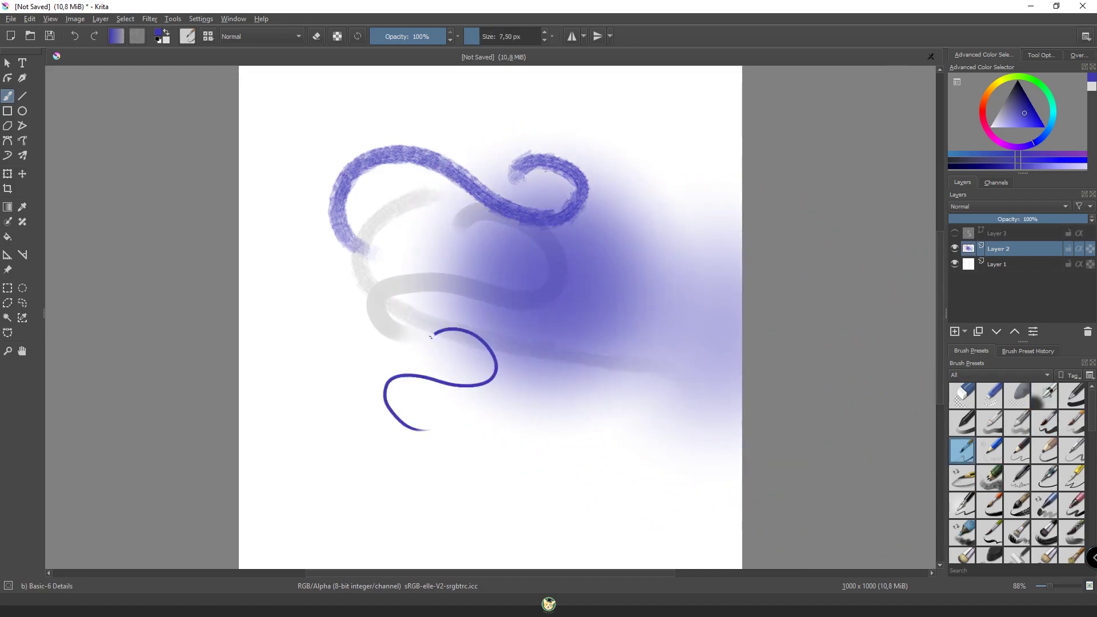
pyautogui.moveTo(435, 391); pyautogui.dragTo(455, 410)
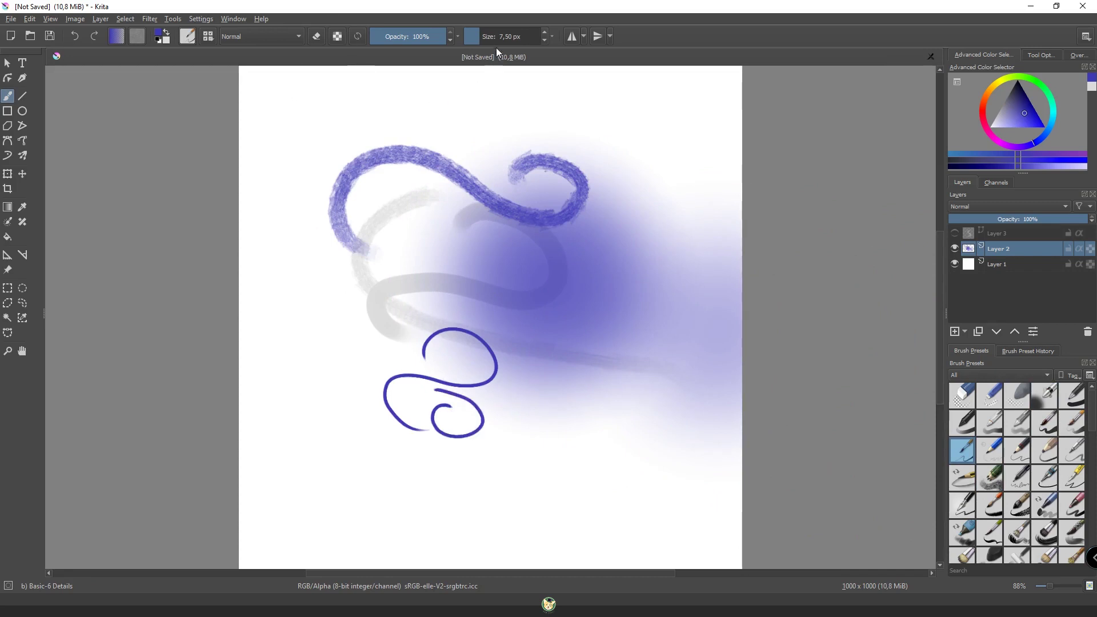
# Cover the left and centre of the canvas with very broad blue strokes and large round dabs.
pyautogui.moveTo(303, 240)
pyautogui.mouseDown()
pyautogui.moveTo(313, 252)
pyautogui.moveTo(532, 286)
pyautogui.moveTo(572, 274)
pyautogui.mouseUp()
pyautogui.moveTo(334, 205)
pyautogui.mouseDown()
pyautogui.moveTo(473, 362)
pyautogui.moveTo(441, 436)
pyautogui.moveTo(335, 372)
pyautogui.moveTo(346, 346)
pyautogui.moveTo(358, 407)
pyautogui.mouseUp()
pyautogui.moveTo(353, 359)
pyautogui.mouseDown()
pyautogui.moveTo(331, 338)
pyautogui.moveTo(380, 400)
pyautogui.moveTo(400, 395)
pyautogui.moveTo(352, 430)
pyautogui.moveTo(371, 409)
pyautogui.moveTo(343, 453)
pyautogui.moveTo(392, 455)
pyautogui.moveTo(458, 433)
pyautogui.moveTo(420, 452)
pyautogui.moveTo(368, 453)
pyautogui.moveTo(401, 377)
pyautogui.mouseUp()
pyautogui.moveTo(509, 382); pyautogui.dragTo(577, 343)
# Draw small light curls with the Pencil-1 Hard preset and try further pencil presets over the airbrushed area.
pyautogui.click(991, 450)
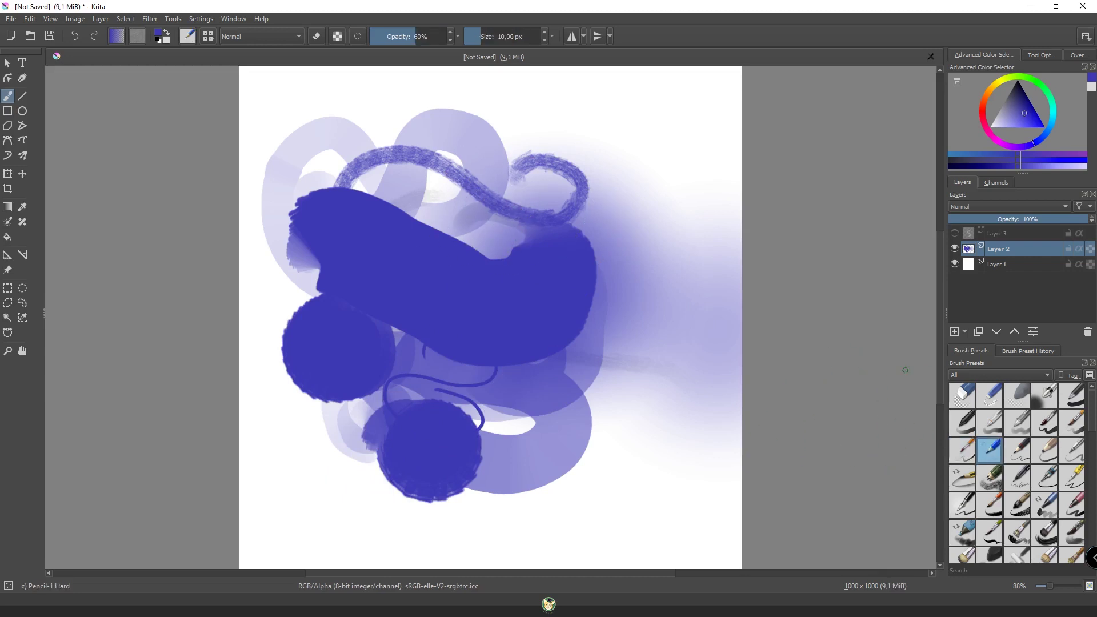
pyautogui.moveTo(607, 113)
pyautogui.mouseDown()
pyautogui.moveTo(559, 144)
pyautogui.moveTo(560, 206)
pyautogui.mouseUp()
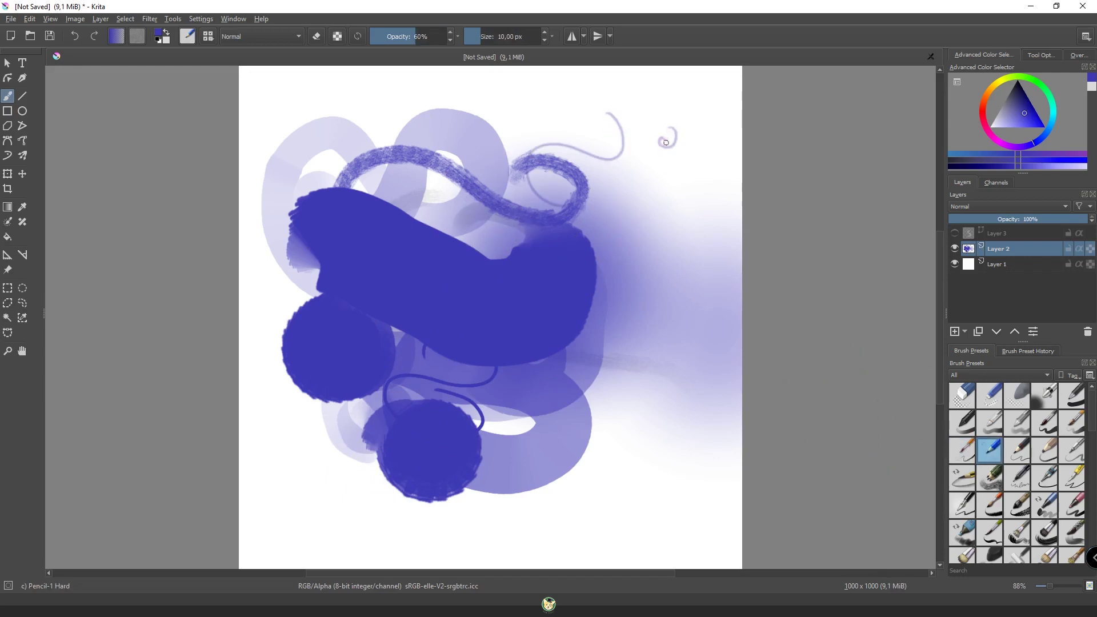
pyautogui.click(1017, 449)
pyautogui.click(963, 478)
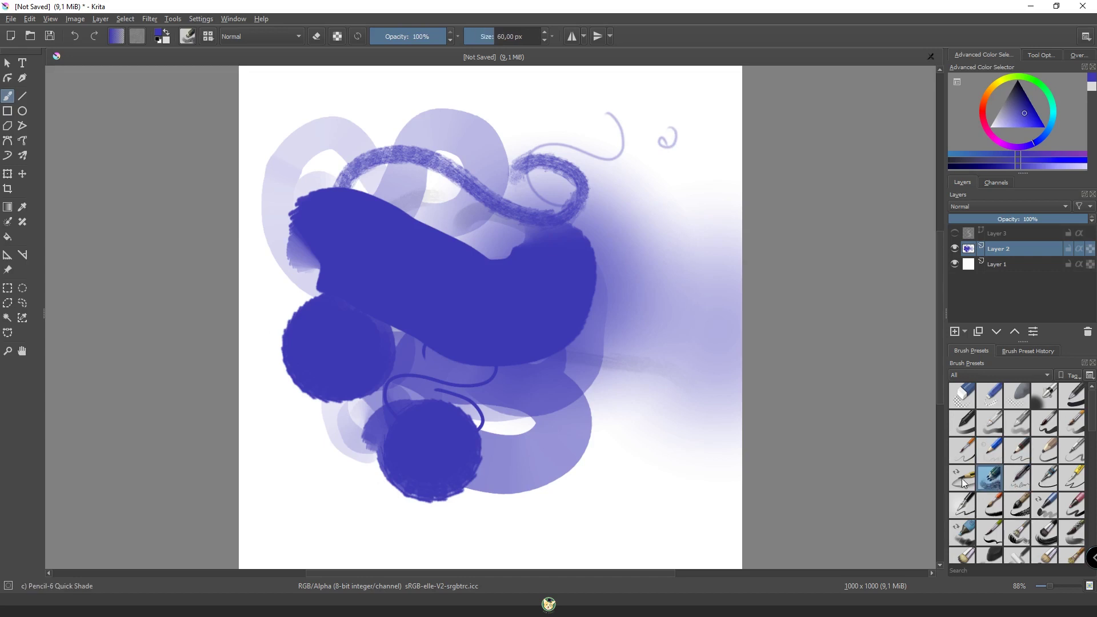
pyautogui.moveTo(663, 260); pyautogui.dragTo(581, 323)
pyautogui.moveTo(673, 323)
pyautogui.mouseDown()
pyautogui.moveTo(666, 442)
pyautogui.moveTo(655, 386)
pyautogui.moveTo(624, 424)
pyautogui.moveTo(551, 455)
pyautogui.mouseUp()
# Paint long diagonal strokes and streaked arcs over the right half with a wet-looking brush and a bristle brush preset.
pyautogui.click(960, 535)
pyautogui.moveTo(452, 372)
pyautogui.mouseDown()
pyautogui.moveTo(652, 460)
pyautogui.moveTo(714, 508)
pyautogui.mouseUp()
pyautogui.moveTo(426, 388); pyautogui.dragTo(583, 450)
pyautogui.click(1016, 534)
pyautogui.moveTo(703, 314)
pyautogui.mouseDown()
pyautogui.moveTo(529, 141)
pyautogui.moveTo(509, 243)
pyautogui.mouseUp()
pyautogui.moveTo(657, 174)
pyautogui.mouseDown()
pyautogui.moveTo(694, 257)
pyautogui.moveTo(625, 167)
pyautogui.moveTo(666, 325)
pyautogui.mouseUp()
pyautogui.moveTo(611, 202); pyautogui.dragTo(641, 290)
# Paint large blue areas with the Bristles-3 Large Smooth preset at 110 px and the neighbouring brush preset.
pyautogui.click(1046, 533)
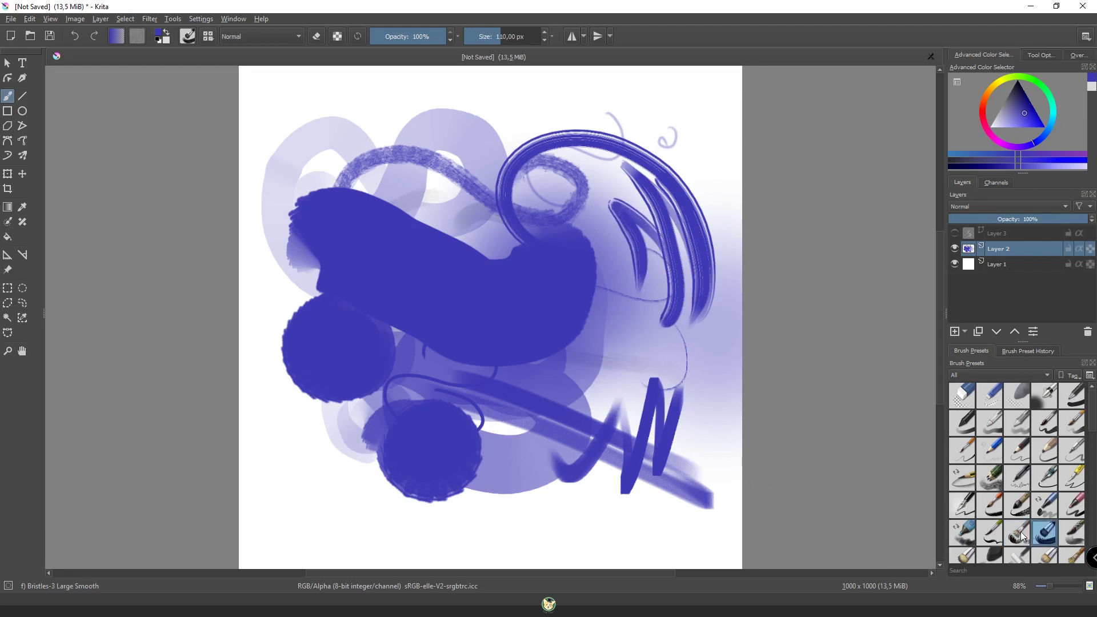
pyautogui.moveTo(589, 240)
pyautogui.mouseDown()
pyautogui.moveTo(491, 128)
pyautogui.moveTo(560, 248)
pyautogui.moveTo(523, 228)
pyautogui.moveTo(429, 220)
pyautogui.mouseUp()
pyautogui.click(1074, 532)
pyautogui.moveTo(679, 441)
pyautogui.mouseDown()
pyautogui.moveTo(629, 283)
pyautogui.moveTo(503, 350)
pyautogui.mouseUp()
# Drag colour diagonally across the painting with the Wet Bristles preset at 90 px and dab over its lower part.
pyautogui.scroll(-5, 1093, 458)
pyautogui.click(1044, 450)
pyautogui.moveTo(648, 242)
pyautogui.mouseDown()
pyautogui.moveTo(566, 179)
pyautogui.moveTo(686, 337)
pyautogui.moveTo(585, 200)
pyautogui.mouseUp()
pyautogui.moveTo(699, 431)
pyautogui.mouseDown()
pyautogui.moveTo(530, 278)
pyautogui.moveTo(301, 195)
pyautogui.moveTo(421, 241)
pyautogui.moveTo(699, 450)
pyautogui.moveTo(583, 370)
pyautogui.moveTo(251, 230)
pyautogui.moveTo(483, 347)
pyautogui.moveTo(624, 478)
pyautogui.moveTo(268, 259)
pyautogui.mouseUp()
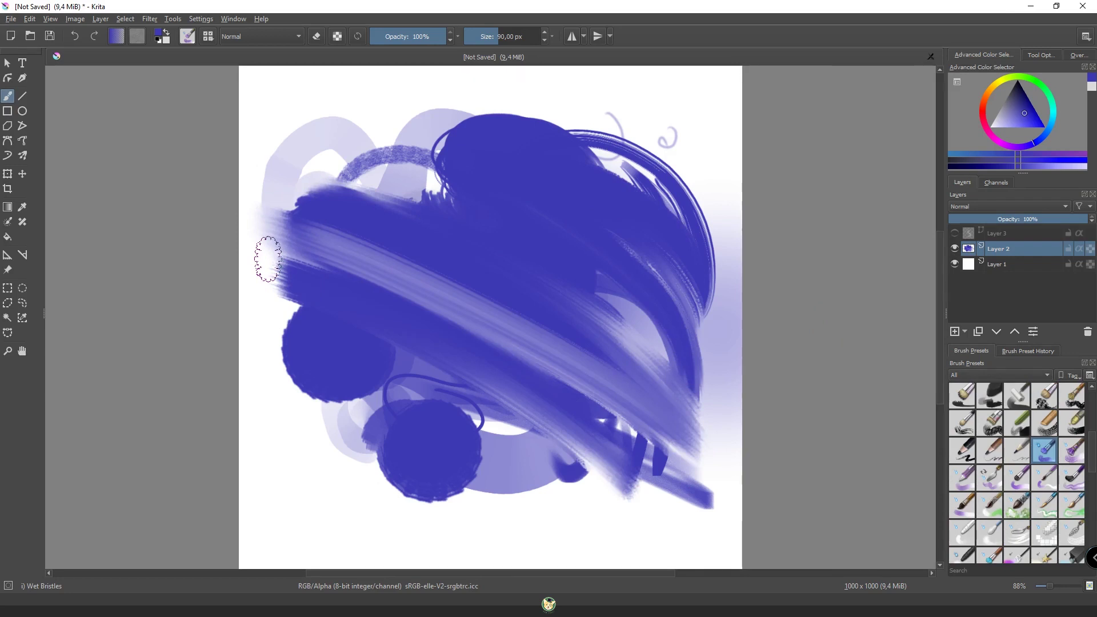
pyautogui.press('/')
pyautogui.moveTo(486, 400)
pyautogui.mouseDown()
pyautogui.moveTo(563, 421)
pyautogui.moveTo(617, 354)
pyautogui.moveTo(674, 416)
pyautogui.moveTo(588, 374)
pyautogui.moveTo(486, 406)
pyautogui.mouseUp()
# Smear the painted edges with the Wet Knife preset at 75 px and add a wavy lighter stroke with Wet Textured Soft.
pyautogui.click(989, 479)
pyautogui.moveTo(450, 86)
pyautogui.mouseDown()
pyautogui.moveTo(452, 115)
pyautogui.moveTo(689, 163)
pyautogui.mouseUp()
pyautogui.moveTo(492, 117); pyautogui.dragTo(297, 106)
pyautogui.moveTo(446, 148)
pyautogui.mouseDown()
pyautogui.moveTo(329, 137)
pyautogui.moveTo(360, 163)
pyautogui.mouseUp()
pyautogui.moveTo(452, 172); pyautogui.dragTo(341, 151)
pyautogui.moveTo(454, 197); pyautogui.dragTo(313, 168)
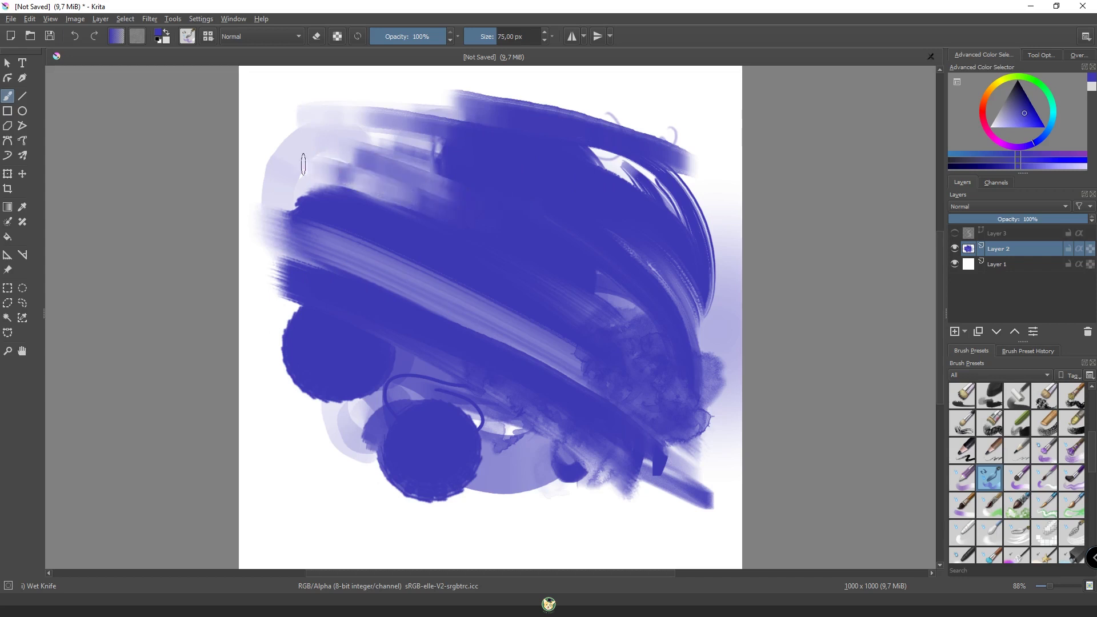
pyautogui.moveTo(423, 212); pyautogui.dragTo(291, 182)
pyautogui.moveTo(384, 206)
pyautogui.mouseDown()
pyautogui.moveTo(264, 199)
pyautogui.moveTo(392, 455)
pyautogui.moveTo(422, 387)
pyautogui.moveTo(415, 396)
pyautogui.mouseUp()
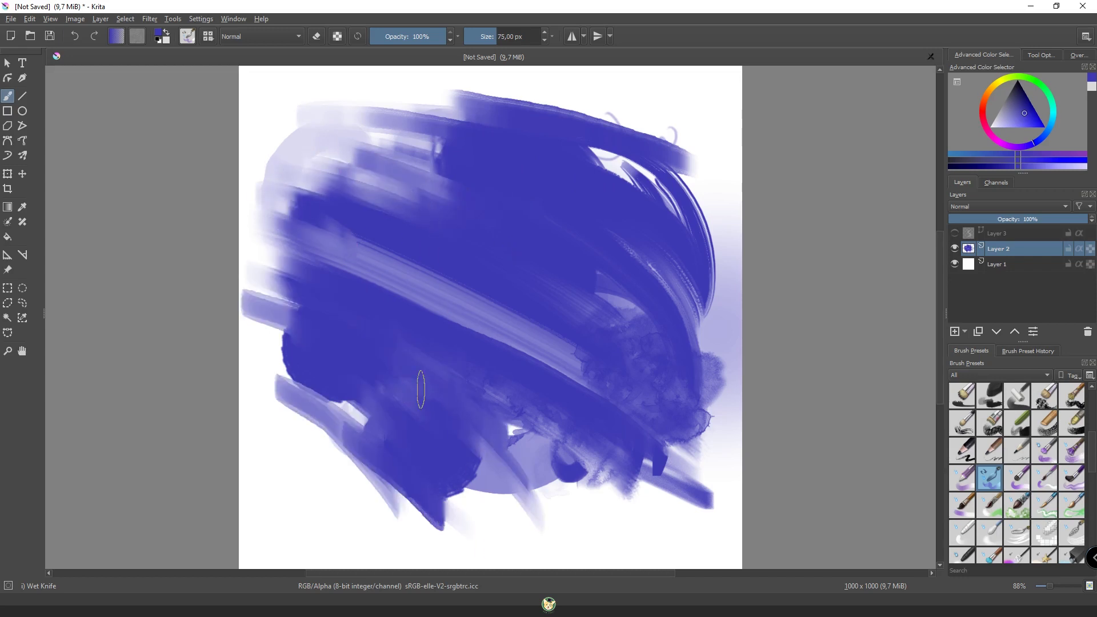
pyautogui.click(963, 505)
pyautogui.moveTo(612, 122); pyautogui.dragTo(569, 343)
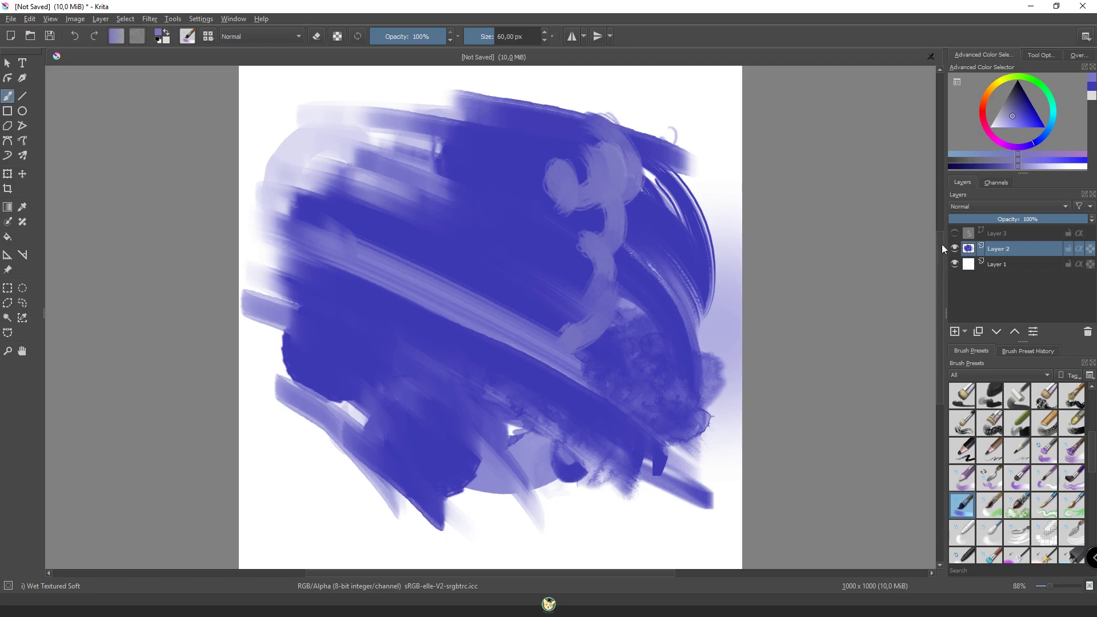
# Hide Layer 2 and draw a smiling cartoon head with puffy hair on a new layer, using Basic-5 Size at 15.27 px.
pyautogui.click(956, 249)
pyautogui.click(955, 331)
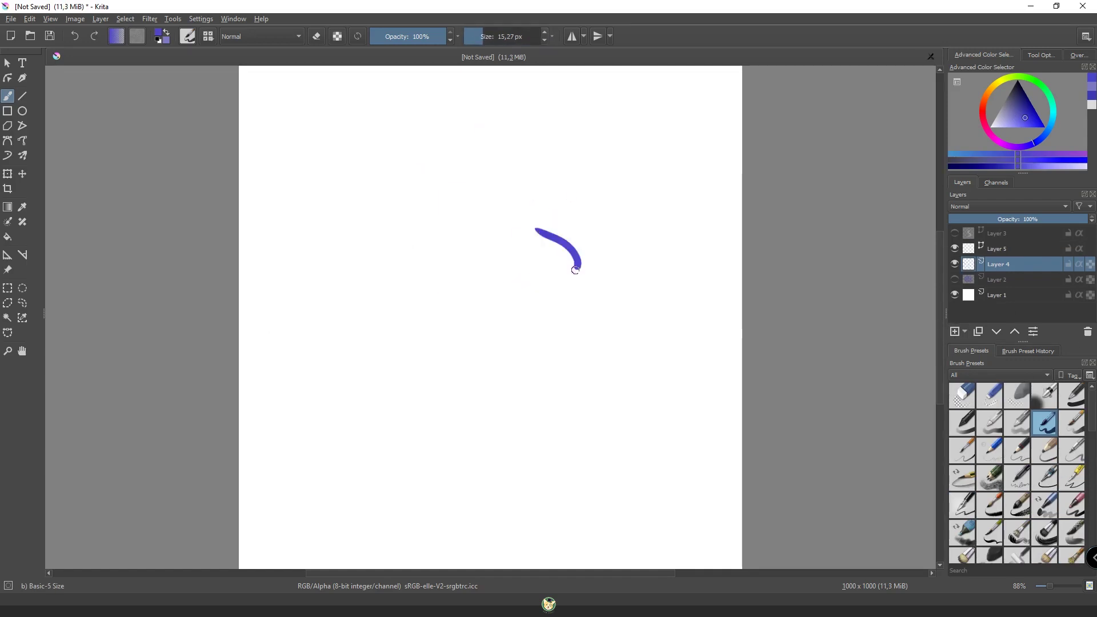
pyautogui.moveTo(529, 217)
pyautogui.mouseDown()
pyautogui.moveTo(569, 255)
pyautogui.moveTo(428, 267)
pyautogui.moveTo(580, 140)
pyautogui.moveTo(478, 150)
pyautogui.moveTo(424, 183)
pyautogui.mouseUp()
pyautogui.moveTo(424, 182); pyautogui.dragTo(372, 314)
pyautogui.moveTo(540, 214); pyautogui.dragTo(578, 315)
pyautogui.moveTo(516, 179)
pyautogui.mouseDown()
pyautogui.moveTo(534, 216)
pyautogui.moveTo(392, 245)
pyautogui.mouseUp()
pyautogui.moveTo(526, 239)
pyautogui.mouseDown()
pyautogui.moveTo(526, 256)
pyautogui.moveTo(501, 256)
pyautogui.mouseUp()
pyautogui.moveTo(502, 274)
pyautogui.mouseDown()
pyautogui.moveTo(518, 272)
pyautogui.moveTo(517, 304)
pyautogui.mouseUp()
# Draw the character's collar, shoulders, arms, hands and sweater body beneath the head.
pyautogui.moveTo(462, 307); pyautogui.dragTo(472, 313)
pyautogui.moveTo(439, 307)
pyautogui.mouseDown()
pyautogui.moveTo(468, 350)
pyautogui.moveTo(368, 403)
pyautogui.mouseUp()
pyautogui.moveTo(446, 409); pyautogui.dragTo(473, 284)
pyautogui.moveTo(389, 83); pyautogui.dragTo(377, 129)
pyautogui.moveTo(535, 198)
pyautogui.mouseDown()
pyautogui.moveTo(613, 308)
pyautogui.moveTo(606, 287)
pyautogui.mouseUp()
pyautogui.hotkey('ctrl', 'z')
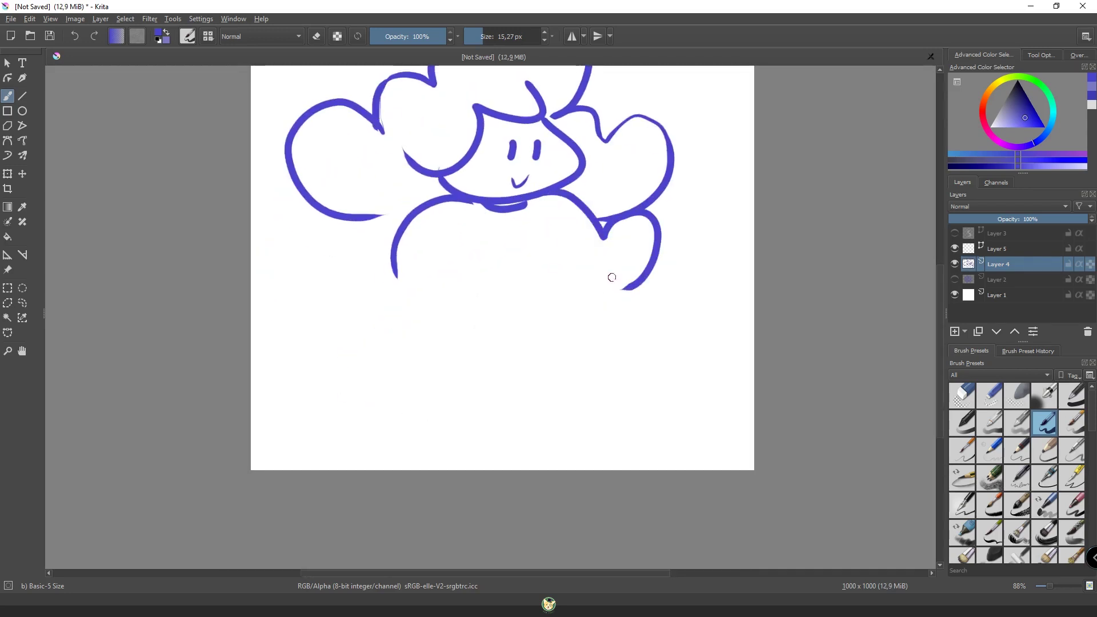
pyautogui.scroll(-1, 561, 213)
pyautogui.scroll(4, 380, 336)
pyautogui.moveTo(601, 328); pyautogui.dragTo(617, 349)
pyautogui.moveTo(508, 330); pyautogui.dragTo(411, 350)
pyautogui.moveTo(345, 377)
pyautogui.mouseDown()
pyautogui.moveTo(395, 409)
pyautogui.moveTo(366, 425)
pyautogui.mouseUp()
# Draw the sweater's hem, both legs and the feet, and close the outline beneath the hair.
pyautogui.moveTo(522, 423); pyautogui.dragTo(407, 436)
pyautogui.moveTo(407, 436); pyautogui.dragTo(447, 504)
pyautogui.moveTo(522, 433); pyautogui.dragTo(457, 506)
pyautogui.moveTo(491, 449); pyautogui.dragTo(435, 506)
pyautogui.moveTo(332, 321); pyautogui.dragTo(343, 350)
# Add curved fold lines to the sweater's body and sleeves.
pyautogui.moveTo(424, 345)
pyautogui.mouseDown()
pyautogui.moveTo(500, 341)
pyautogui.moveTo(407, 389)
pyautogui.mouseUp()
pyautogui.moveTo(360, 341)
pyautogui.mouseDown()
pyautogui.moveTo(391, 363)
pyautogui.moveTo(353, 389)
pyautogui.mouseUp()
pyautogui.moveTo(554, 340); pyautogui.dragTo(551, 366)
pyautogui.moveTo(576, 335); pyautogui.dragTo(569, 365)
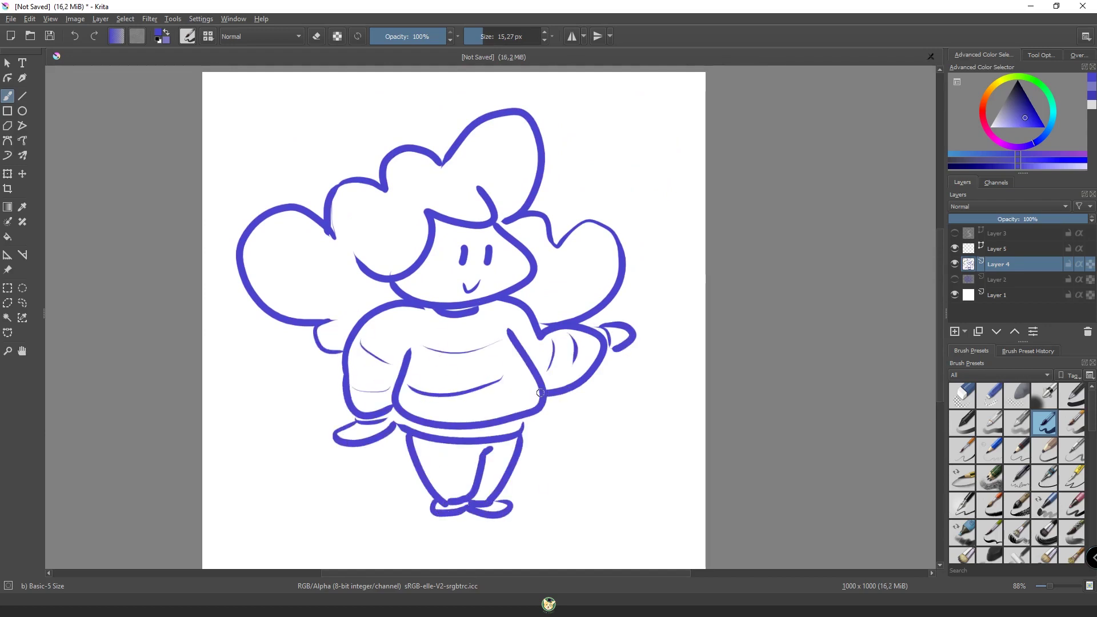
# Add a new paint layer beneath the line art and try a shading stroke on the character's sleeve.
pyautogui.click(990, 451)
pyautogui.press('Insert')
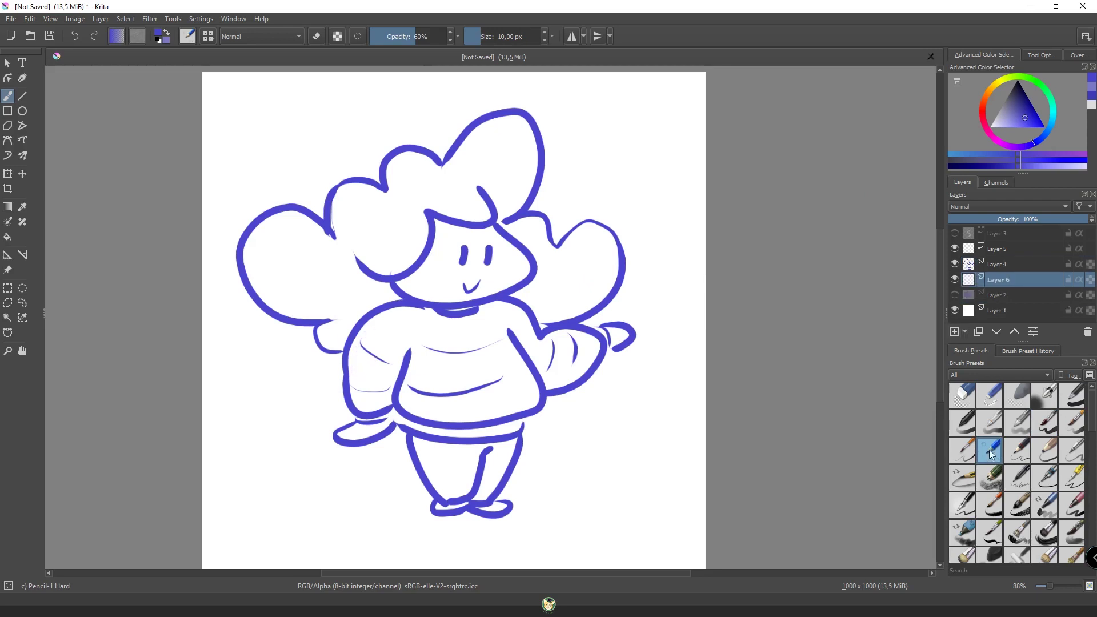
pyautogui.press('/')
pyautogui.moveTo(394, 306); pyautogui.dragTo(352, 371)
pyautogui.hotkey('ctrl', 'z')
# Try shading the sweater with the Pencil-6 Quick Shade preset and undo the strokes.
pyautogui.click(990, 478)
pyautogui.moveTo(402, 324)
pyautogui.mouseDown()
pyautogui.moveTo(355, 394)
pyautogui.moveTo(411, 331)
pyautogui.moveTo(435, 412)
pyautogui.moveTo(458, 430)
pyautogui.moveTo(434, 497)
pyautogui.moveTo(426, 400)
pyautogui.moveTo(492, 412)
pyautogui.mouseUp()
pyautogui.hotkey('ctrl', 'z')
pyautogui.hotkey('ctrl', 'z')
pyautogui.hotkey('ctrl', 'z')
pyautogui.hotkey('ctrl', 'z')
pyautogui.hotkey('ctrl', 'z')
pyautogui.hotkey('ctrl', 'z')
pyautogui.hotkey('ctrl', 'z')
pyautogui.hotkey('ctrl', 'z')
pyautogui.hotkey('ctrl', 'shift', 'z')
pyautogui.hotkey('ctrl', 'z')
# Try shading the sleeve with the Pencil-3 Large 4B preset at about 60 px and undo it.
pyautogui.click(1046, 451)
pyautogui.click(505, 28)
pyautogui.moveTo(394, 317); pyautogui.dragTo(346, 409)
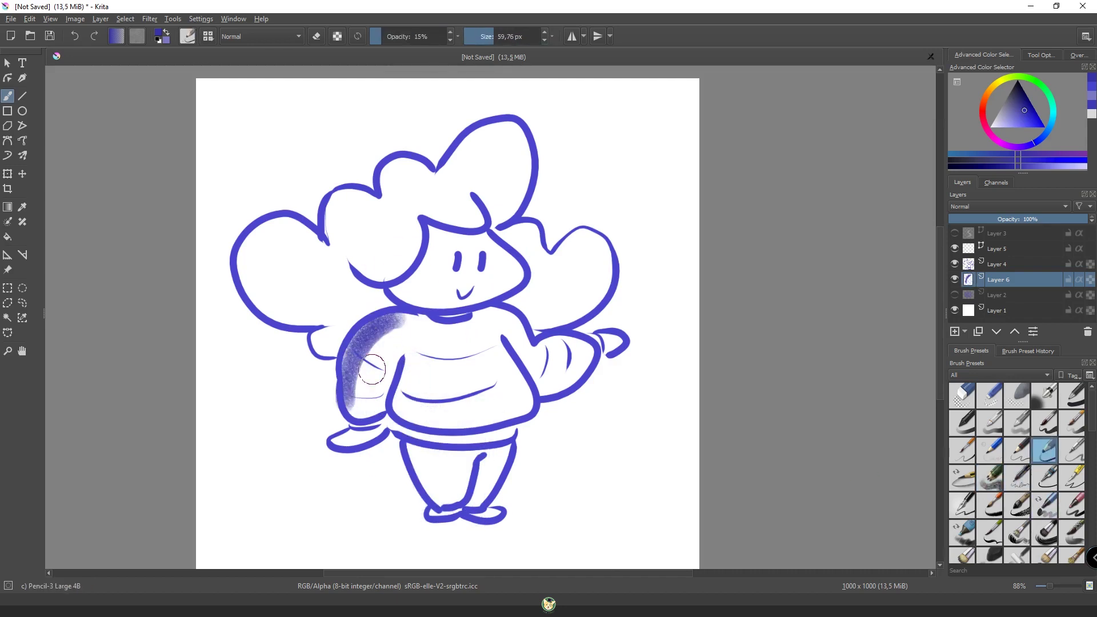
pyautogui.hotkey('ctrl', 'z')
# Try blocking in shadows on the sleeve, sweater and hem in the dark blue, and undo the strokes.
pyautogui.press('/')
pyautogui.moveTo(408, 308); pyautogui.dragTo(346, 400)
pyautogui.moveTo(354, 332); pyautogui.dragTo(351, 421)
pyautogui.moveTo(403, 415); pyautogui.dragTo(411, 363)
pyautogui.moveTo(400, 437)
pyautogui.mouseDown()
pyautogui.moveTo(463, 423)
pyautogui.moveTo(485, 435)
pyautogui.mouseUp()
pyautogui.moveTo(389, 308)
pyautogui.mouseDown()
pyautogui.moveTo(411, 400)
pyautogui.moveTo(348, 417)
pyautogui.mouseUp()
pyautogui.hotkey('ctrl', 'z')
pyautogui.hotkey('ctrl', 'z')
pyautogui.hotkey('ctrl', 'z')
pyautogui.hotkey('ctrl', 'z')
pyautogui.hotkey('ctrl', 'z')
pyautogui.keyDown('ctrl'); pyautogui.click(391, 319); pyautogui.keyUp('ctrl')
pyautogui.hotkey('ctrl', 'z')
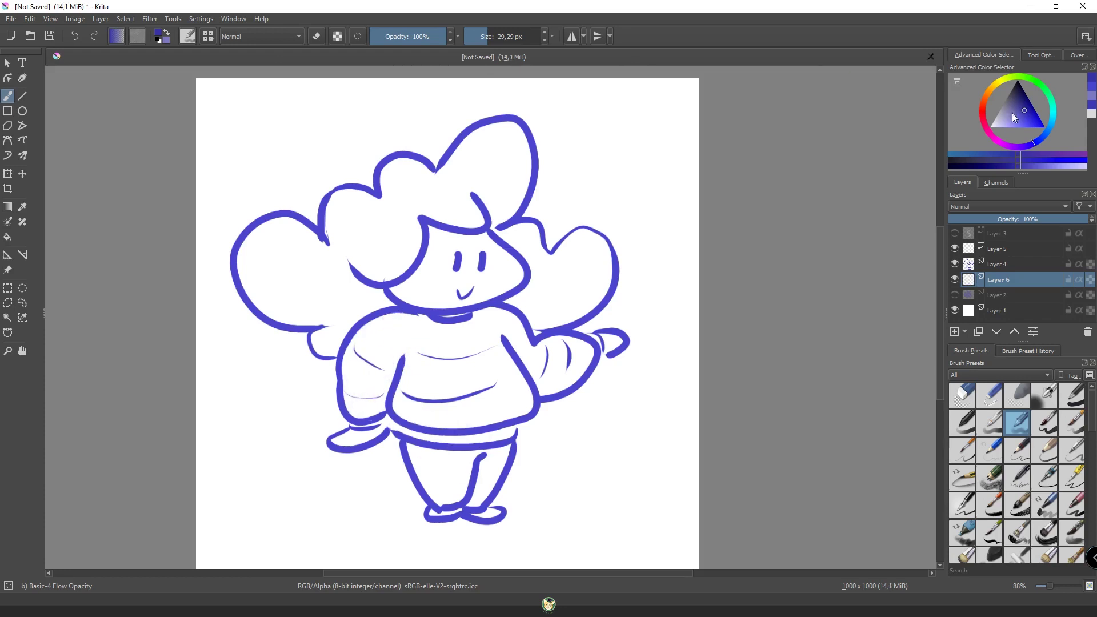
# Shade the sleeve, sweater, hem and legs in a muted light purple with Basic-4 Flow Opacity at 29.29 px.
pyautogui.moveTo(400, 315); pyautogui.dragTo(346, 401)
pyautogui.moveTo(366, 325); pyautogui.dragTo(354, 417)
pyautogui.moveTo(407, 357); pyautogui.dragTo(400, 403)
pyautogui.moveTo(483, 423); pyautogui.dragTo(404, 409)
pyautogui.moveTo(400, 363)
pyautogui.mouseDown()
pyautogui.moveTo(395, 429)
pyautogui.moveTo(486, 426)
pyautogui.mouseUp()
pyautogui.moveTo(411, 446); pyautogui.dragTo(440, 503)
pyautogui.moveTo(457, 452); pyautogui.dragTo(472, 502)
# Extend the light purple shading to the shoulder, the left-hand edges of the hair puffs and the sweater's other side.
pyautogui.moveTo(412, 320); pyautogui.dragTo(371, 400)
pyautogui.moveTo(394, 300)
pyautogui.mouseDown()
pyautogui.moveTo(332, 349)
pyautogui.moveTo(257, 286)
pyautogui.moveTo(291, 234)
pyautogui.moveTo(280, 298)
pyautogui.mouseUp()
pyautogui.moveTo(346, 194); pyautogui.dragTo(329, 240)
pyautogui.moveTo(411, 163); pyautogui.dragTo(388, 194)
pyautogui.moveTo(503, 128); pyautogui.dragTo(443, 172)
pyautogui.moveTo(506, 334)
pyautogui.mouseDown()
pyautogui.moveTo(543, 392)
pyautogui.moveTo(417, 411)
pyautogui.mouseUp()
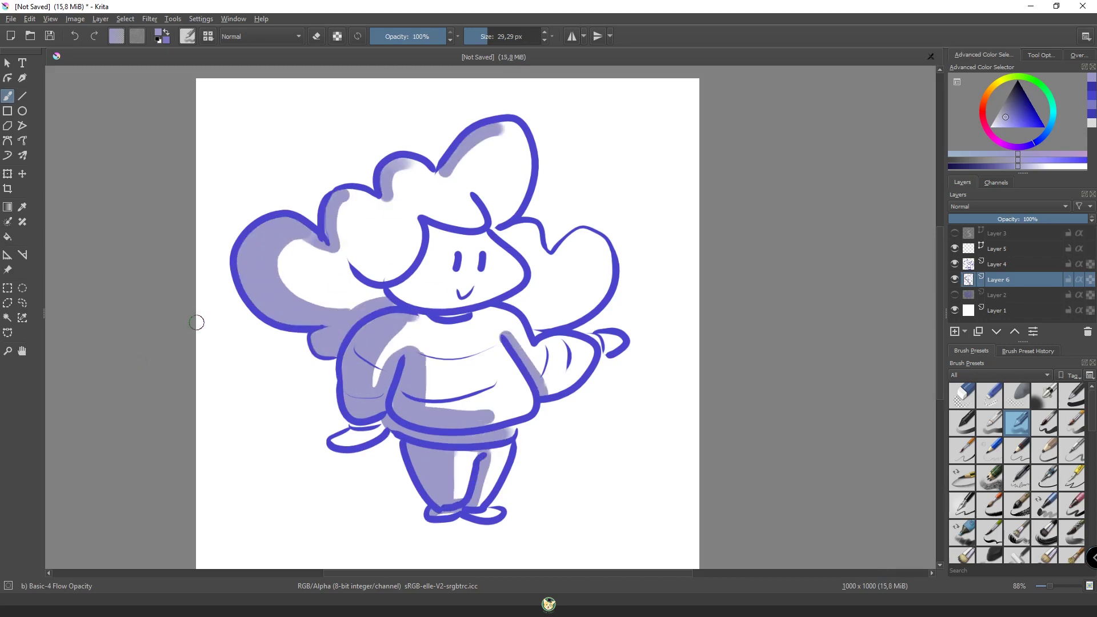